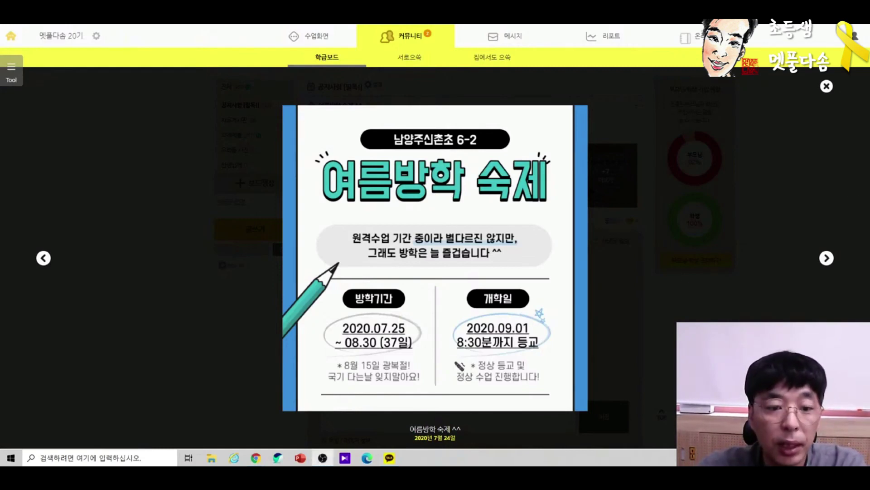
- Browse the summer vacation homework card news forward from the cover to homework card #6
mouse_move(501, 386)
left_mouse_down()
mouse_move(330, 386)
mouse_move(301, 189)
mouse_move(574, 129)
mouse_move(635, 272)
mouse_move(476, 368)
mouse_move(408, 371)
left_mouse_up()
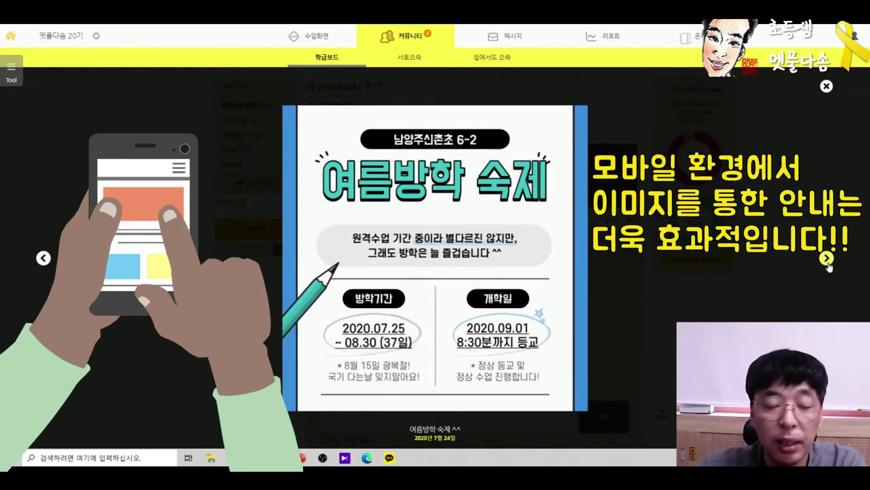
left_click(827, 258)
left_click(827, 258)
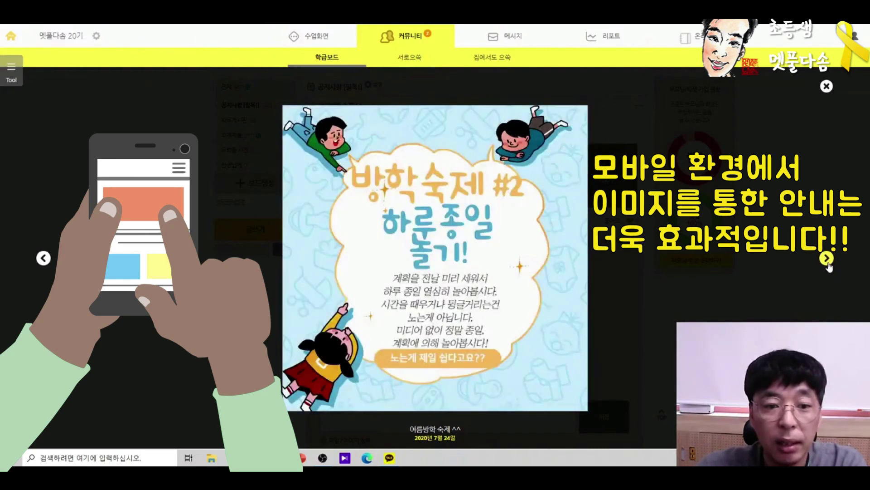
left_click(827, 258)
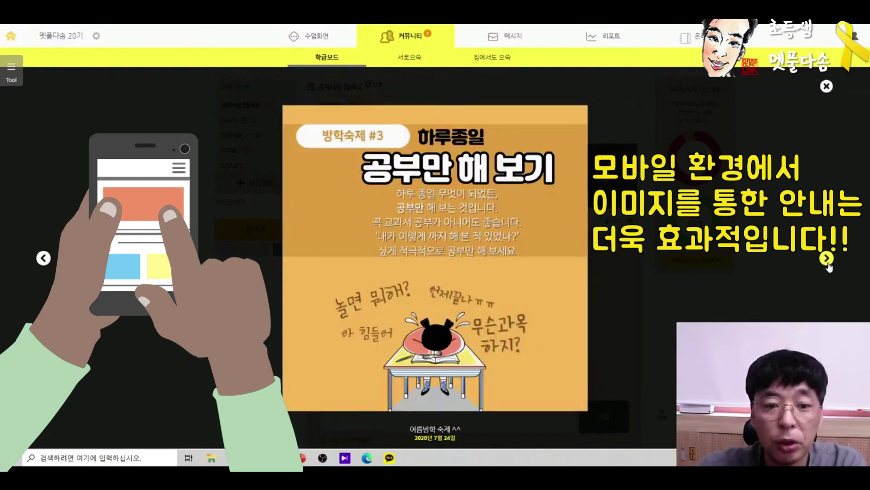
left_click(827, 262)
left_click(827, 263)
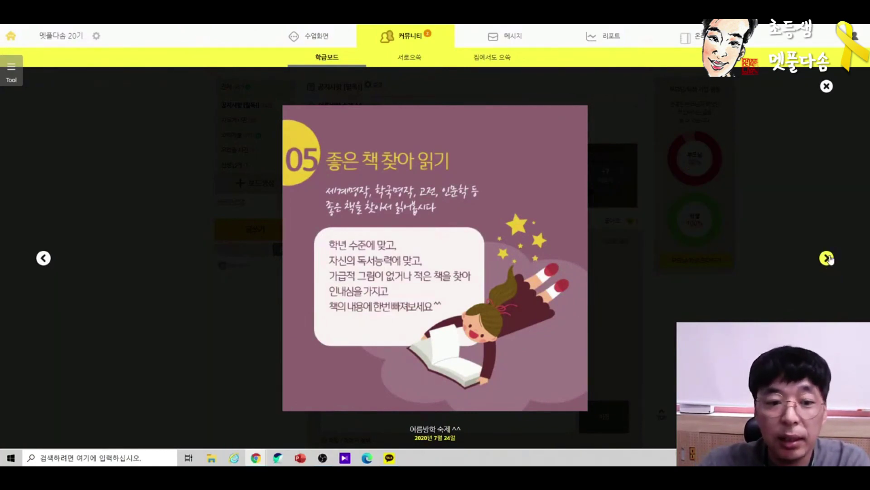
left_click(826, 258)
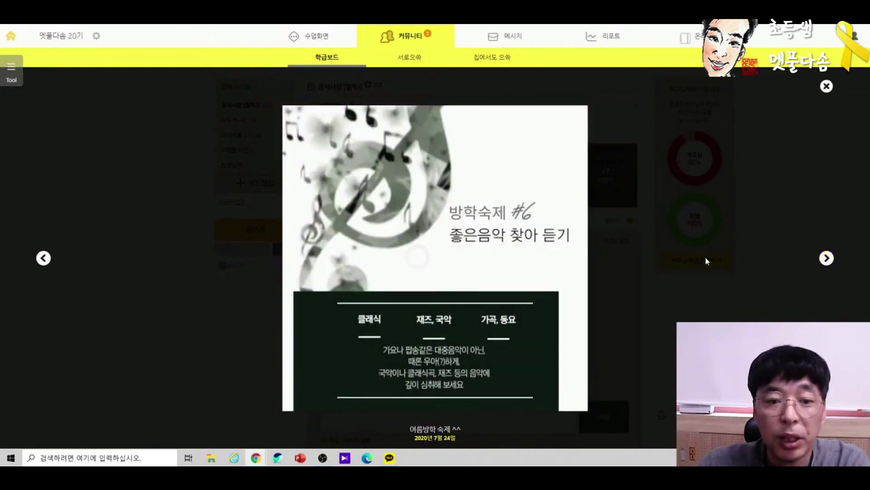
- Go back through the homework cards from #6 to the cover card
left_click(43, 258)
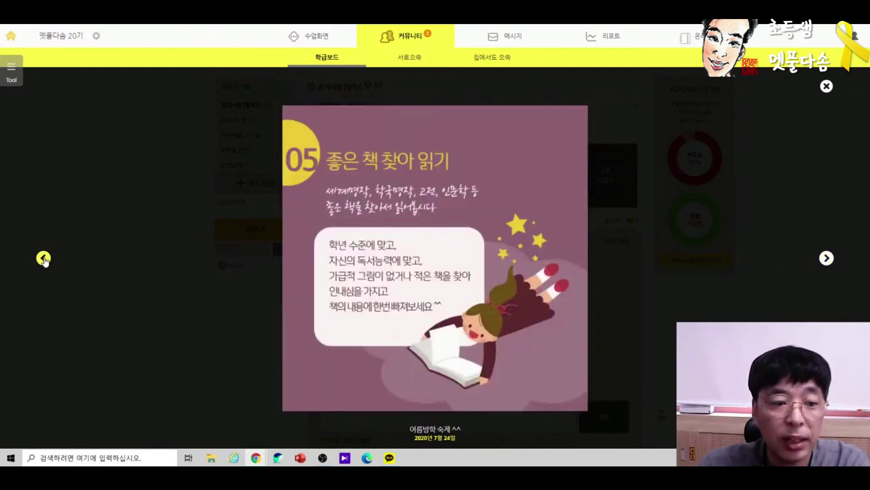
left_click(43, 258)
left_click(43, 258)
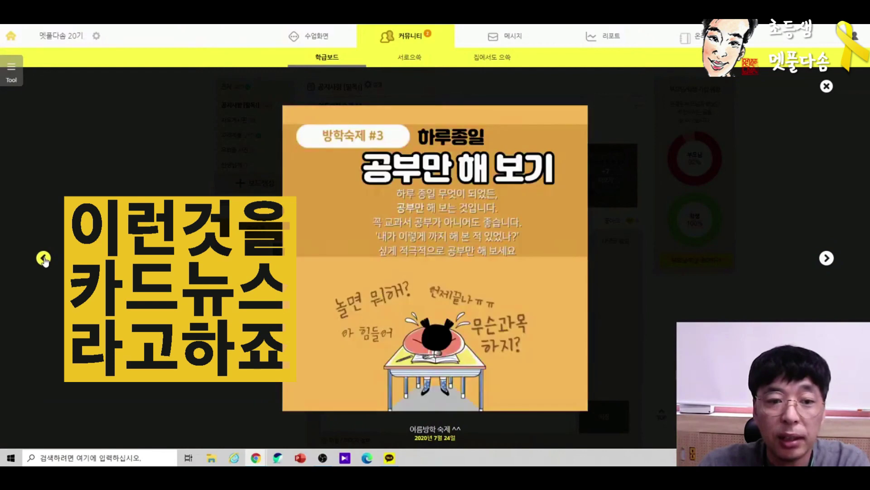
left_click(43, 258)
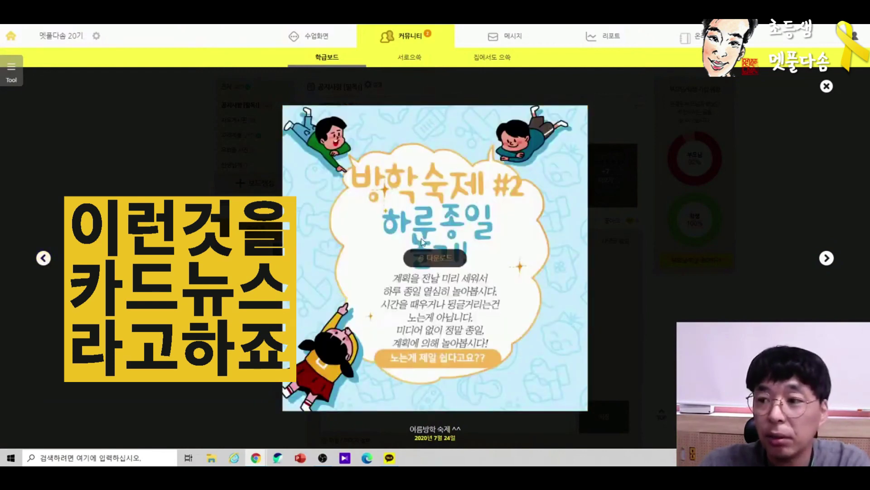
left_click(44, 258)
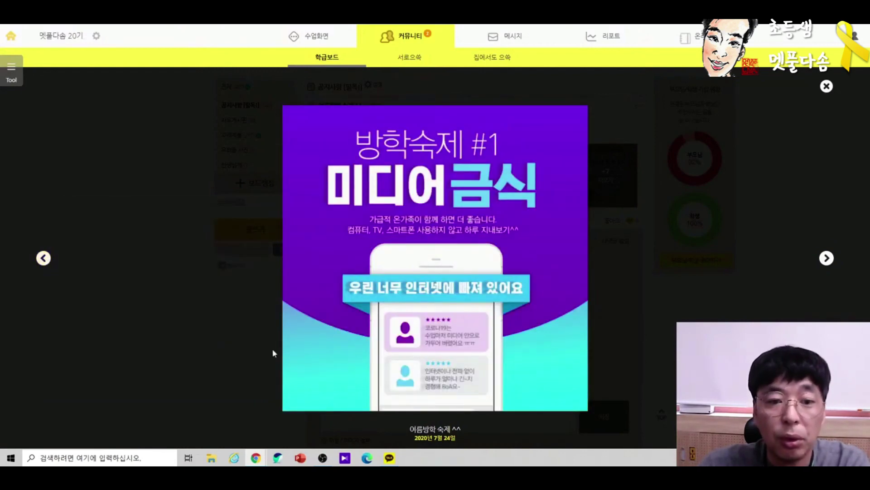
left_click(43, 258)
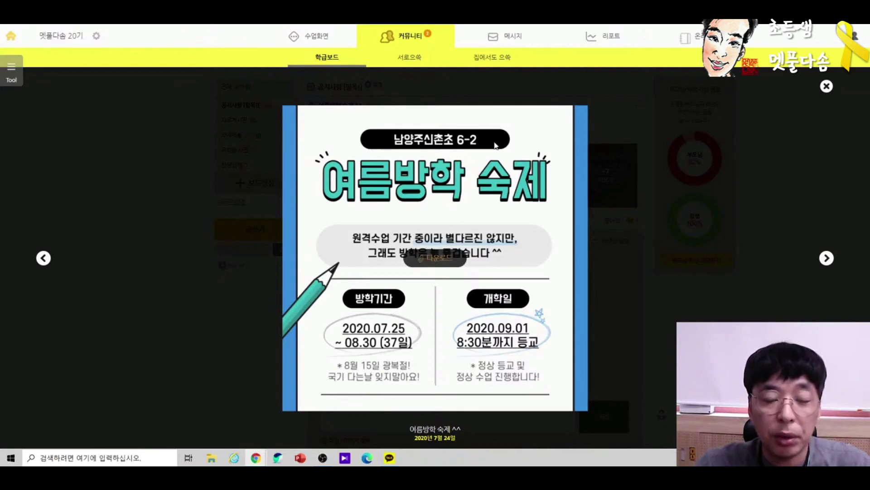
- Show homework card #2, circle its title, the three children and the speech-bubble area with the pen, and clear the markings
left_click(826, 260)
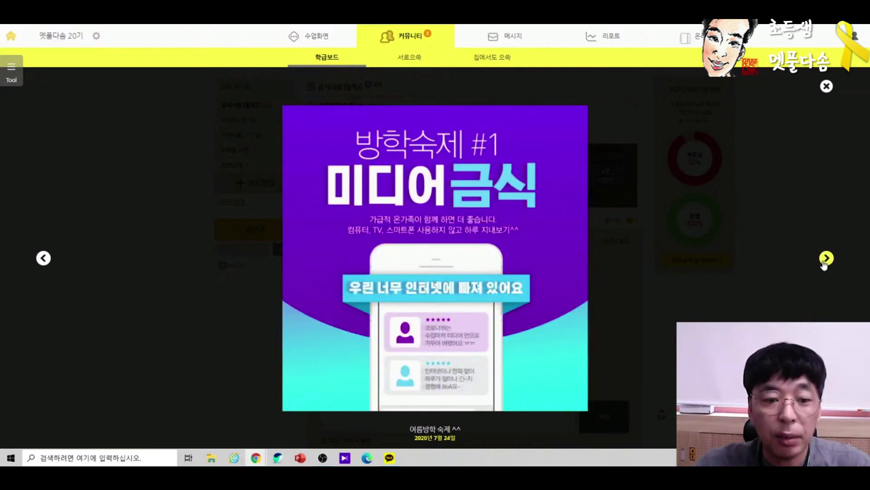
left_click(826, 259)
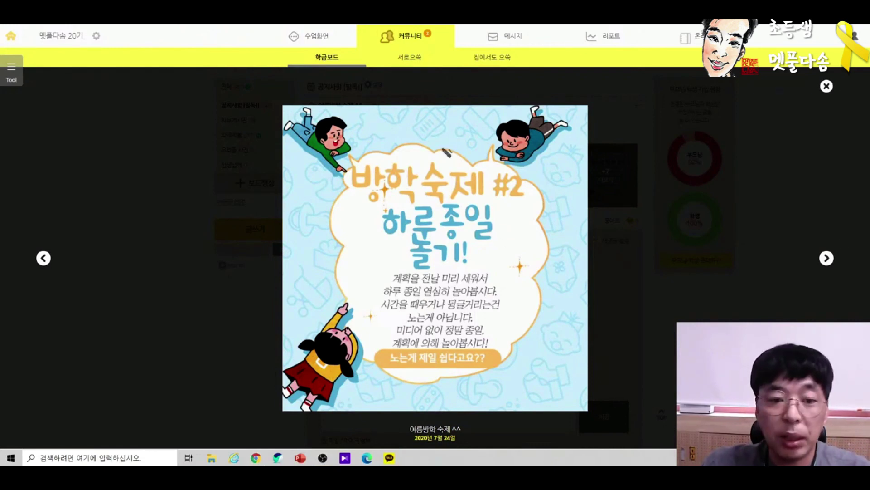
mouse_move(423, 210)
left_mouse_down()
mouse_move(454, 148)
mouse_move(393, 211)
left_mouse_up()
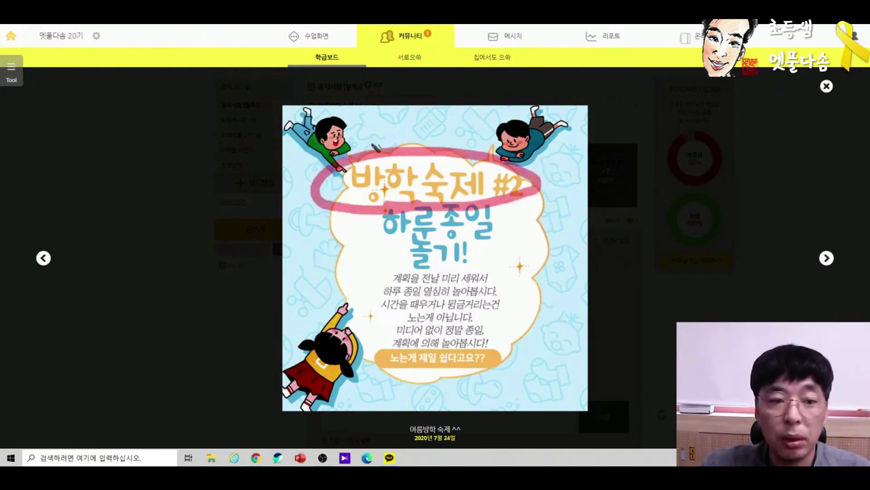
mouse_move(370, 145)
left_mouse_down()
mouse_move(274, 126)
mouse_move(369, 125)
mouse_move(362, 151)
left_mouse_up()
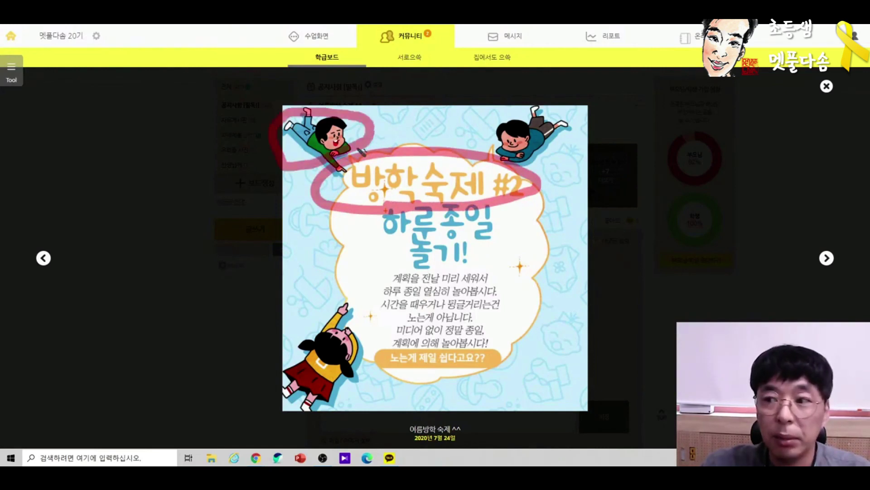
mouse_move(557, 163)
left_mouse_down()
mouse_move(536, 110)
mouse_move(557, 162)
left_mouse_up()
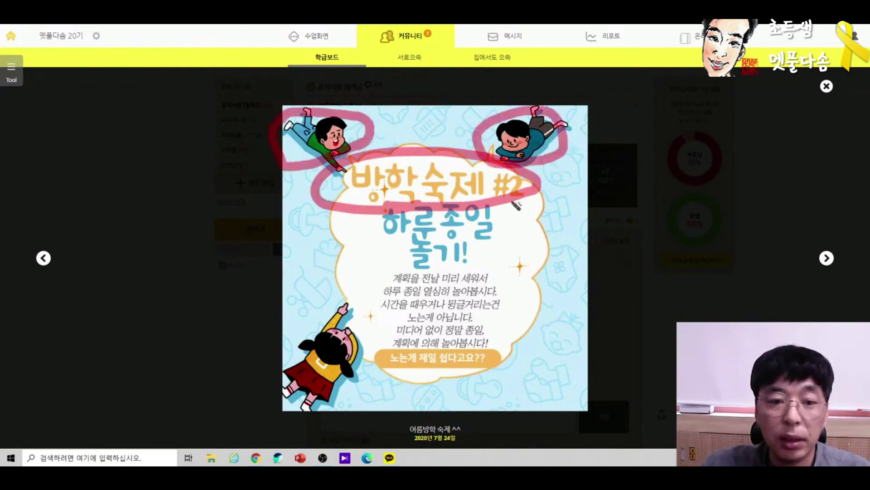
mouse_move(542, 201)
left_mouse_down()
mouse_move(571, 236)
mouse_move(547, 292)
mouse_move(550, 323)
mouse_move(525, 363)
mouse_move(465, 387)
mouse_move(389, 377)
mouse_move(325, 257)
mouse_move(359, 164)
left_mouse_up()
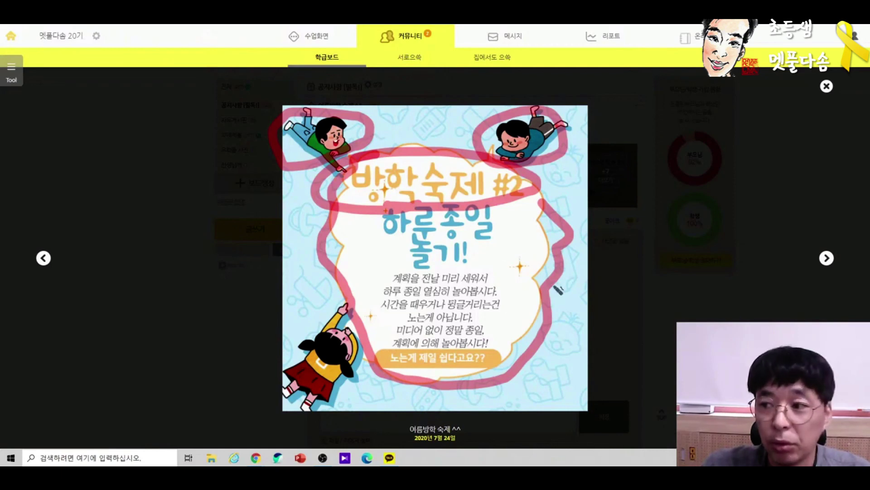
mouse_move(391, 369)
left_mouse_down()
mouse_move(283, 377)
mouse_move(358, 302)
mouse_move(383, 380)
mouse_move(349, 406)
left_mouse_up()
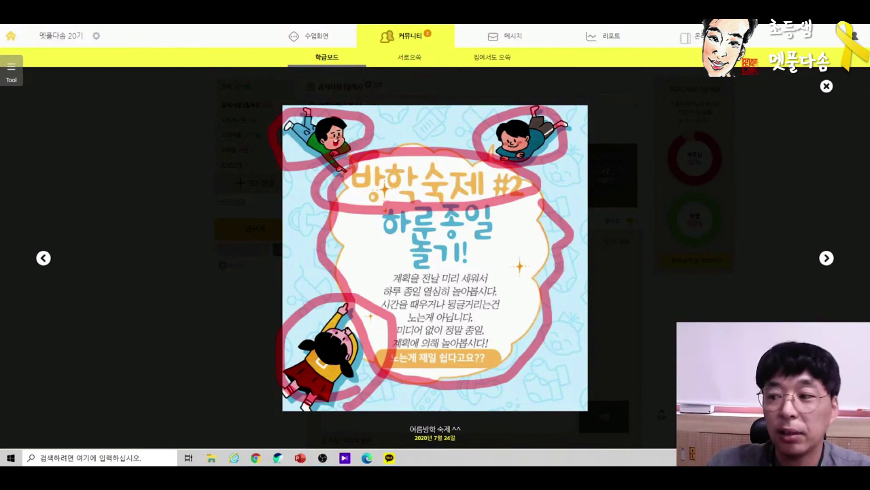
key("Escape")
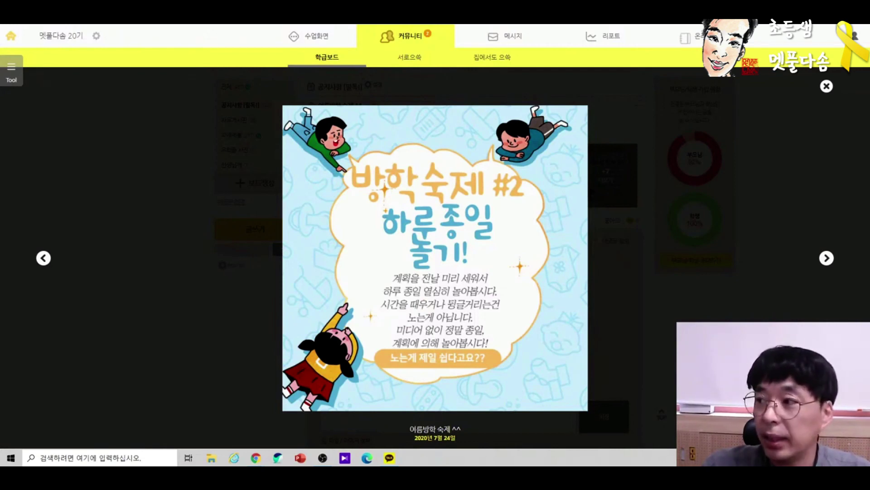
- Open the bookmarked Pixabay site and search its images for "사과"
left_click(442, 23)
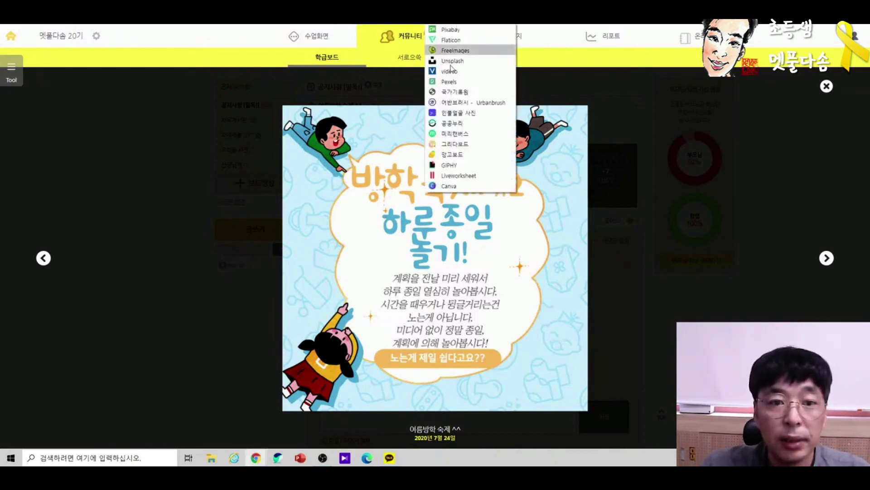
left_click(450, 31)
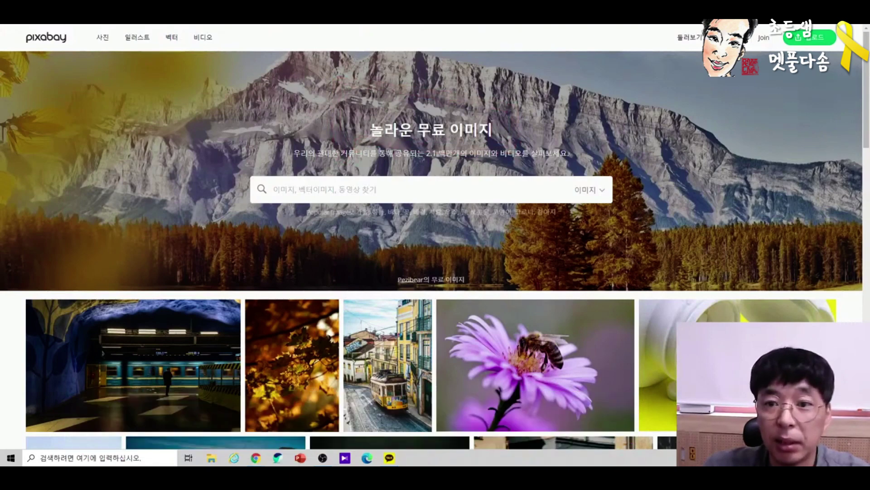
left_click(452, 190)
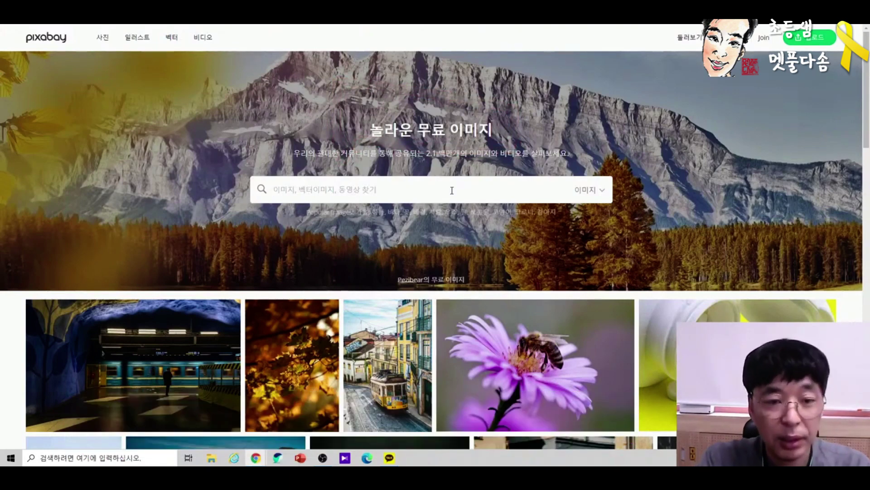
type("tkrhk")
key("BackSpace")
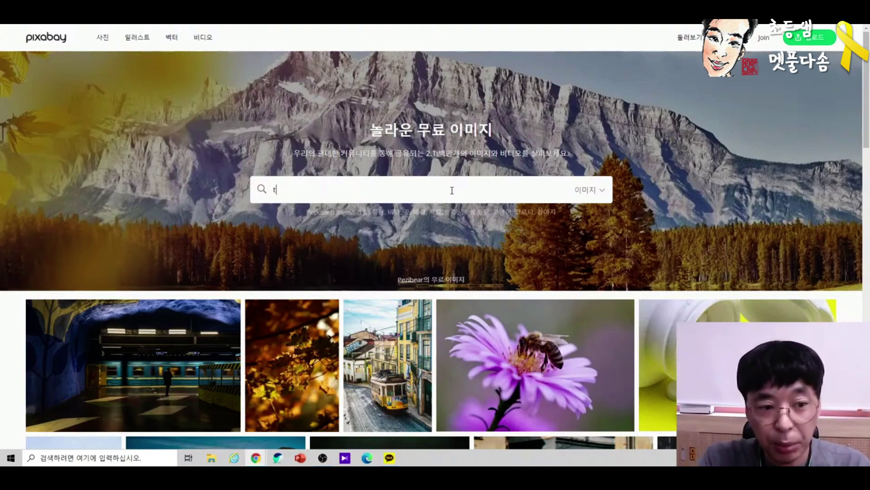
key("BackSpace")
type("사과")
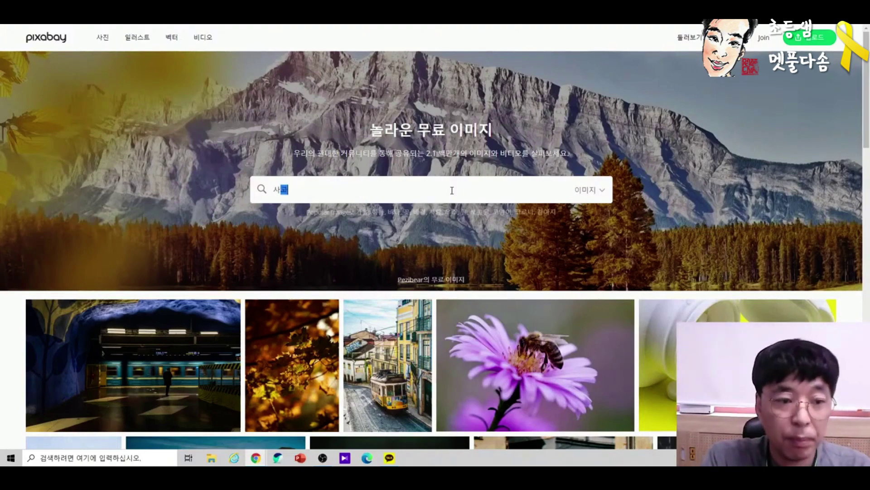
key("Return")
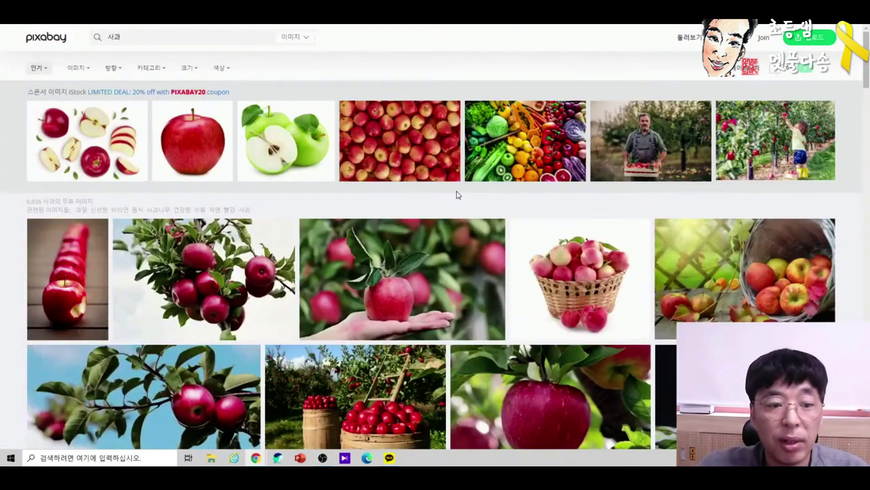
- Look through the apple results and open the image of the four coloured glass apples
scroll(456, 192, "down", 2)
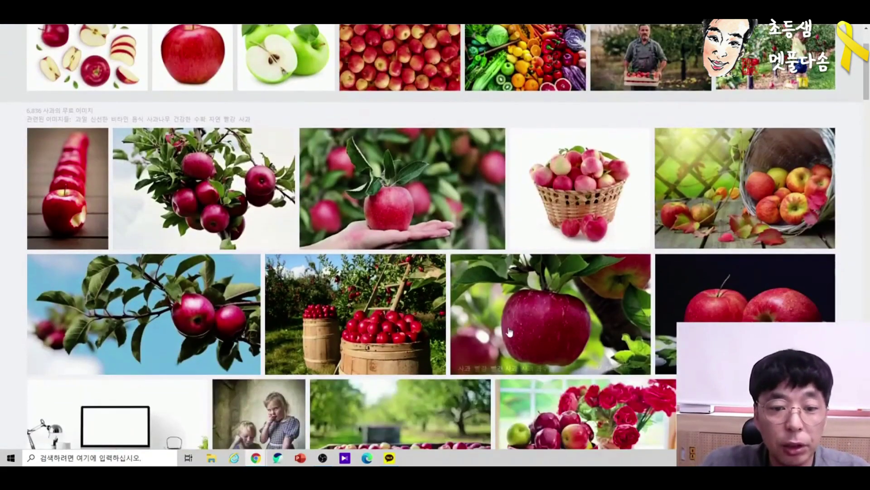
scroll(508, 332, "down", 7)
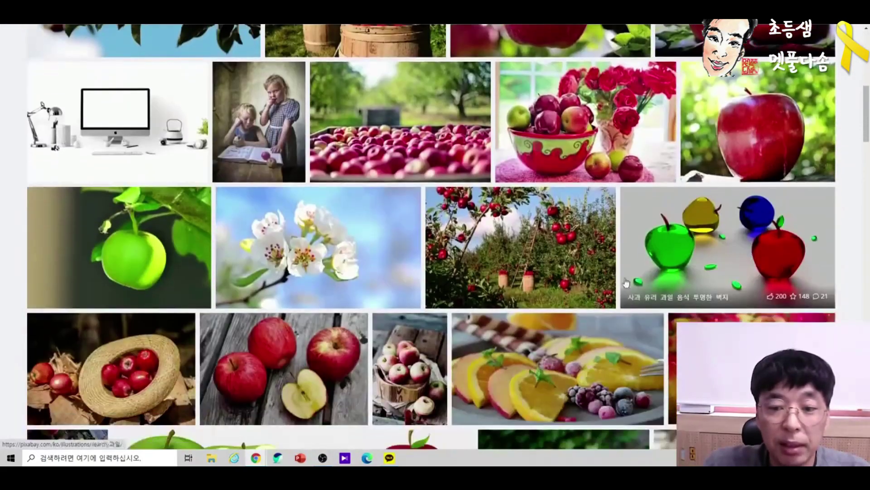
left_click(626, 283)
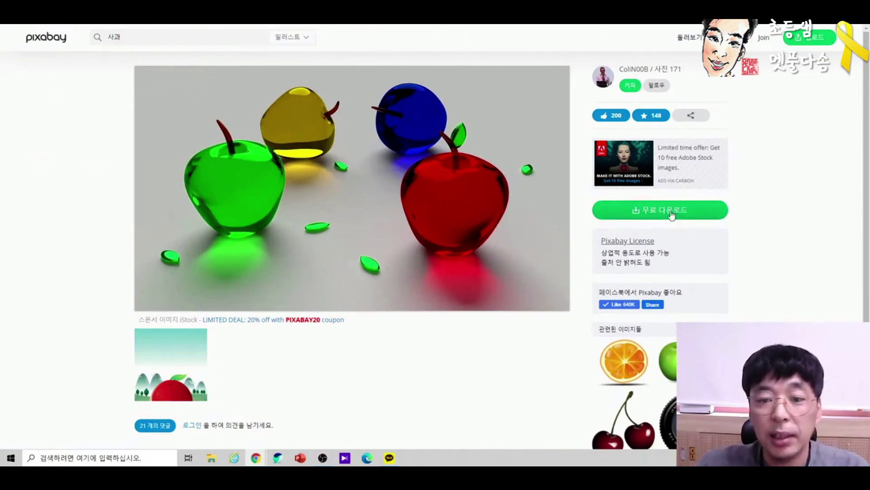
- Try to download the glass apples image as a 1920×1080 JPG and dismiss the reCAPTCHA dialog
left_click(671, 215)
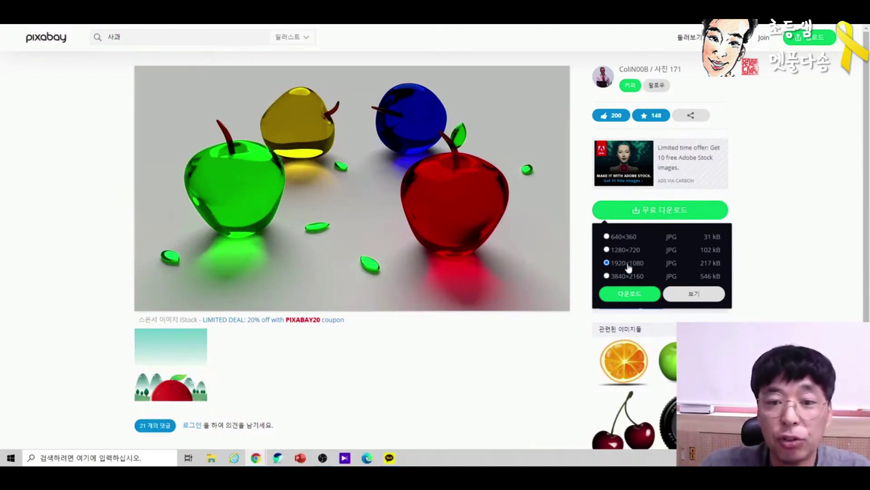
left_click(631, 293)
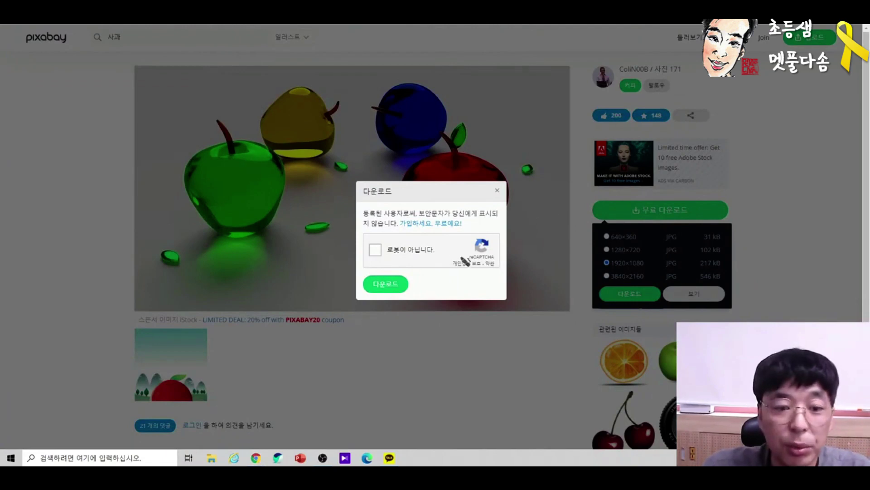
mouse_move(408, 268)
left_mouse_down()
mouse_move(405, 239)
mouse_move(460, 250)
mouse_move(410, 270)
left_mouse_up()
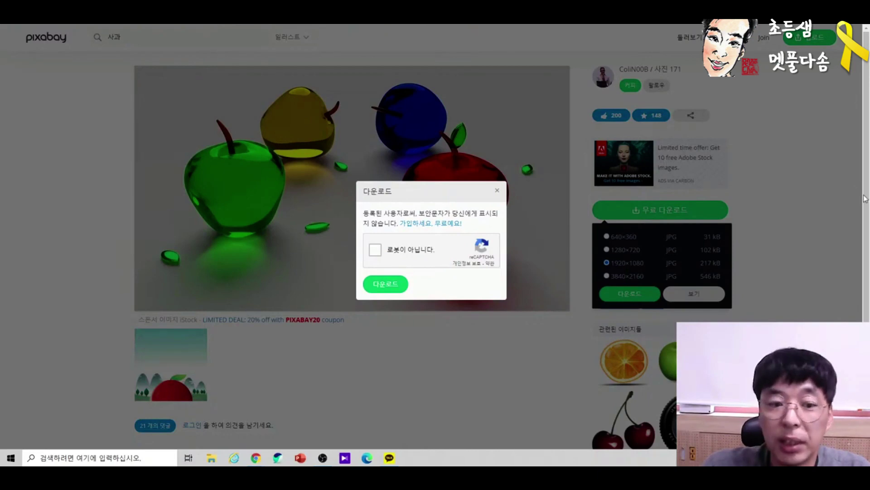
left_click(497, 190)
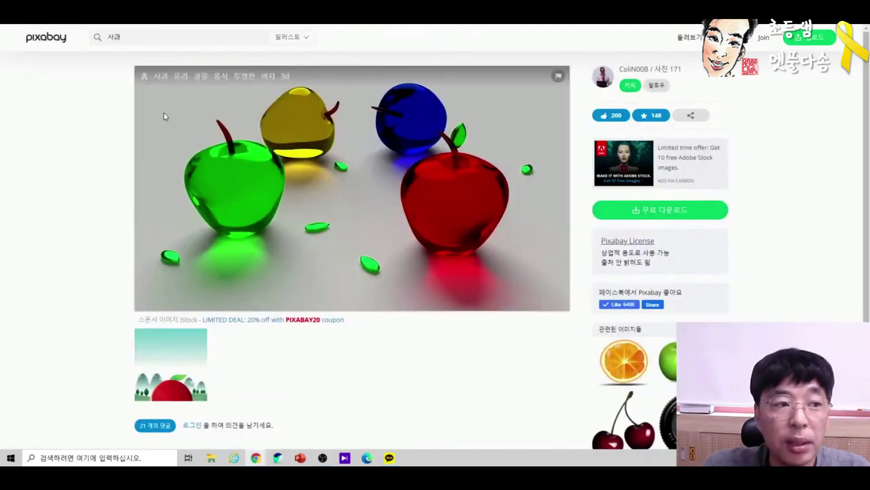
- Open Pixabay's sign-up form, mark its user name, email and password fields, Join and the Google and Facebook options with the pen, and clear the markings
left_click(46, 37)
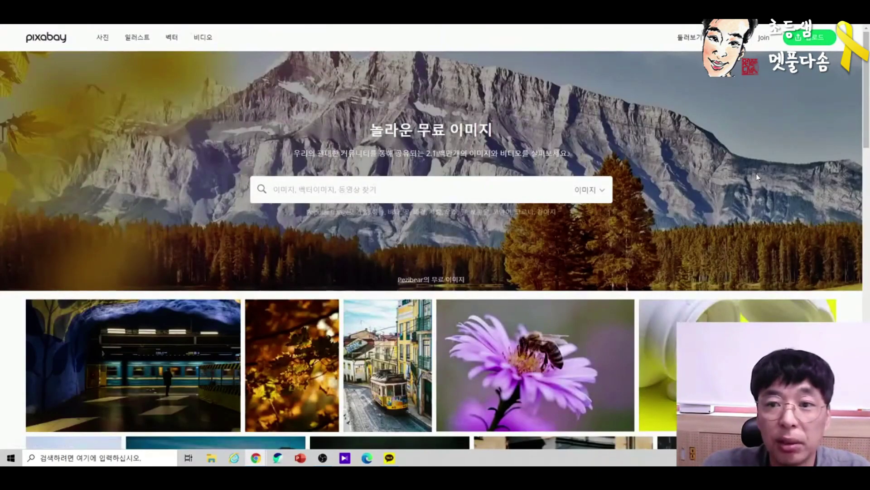
left_click(765, 38)
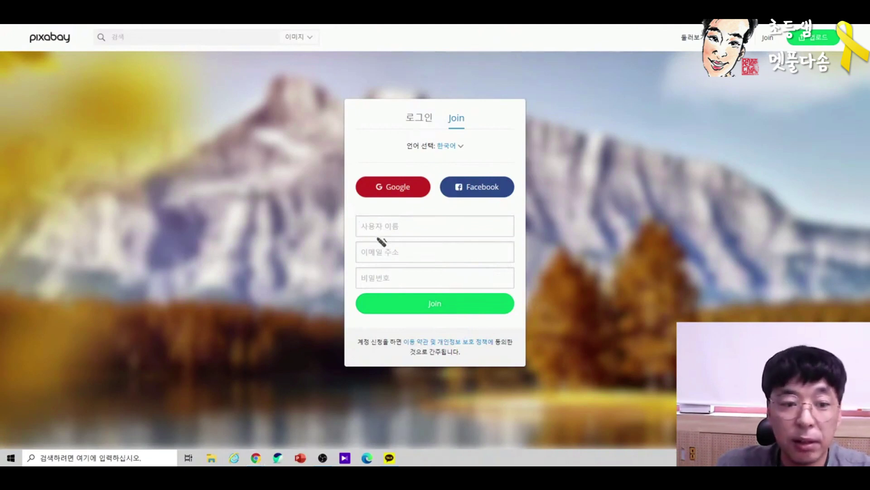
mouse_move(383, 240)
left_mouse_down()
mouse_move(363, 232)
mouse_move(422, 220)
mouse_move(454, 235)
mouse_move(381, 242)
left_mouse_up()
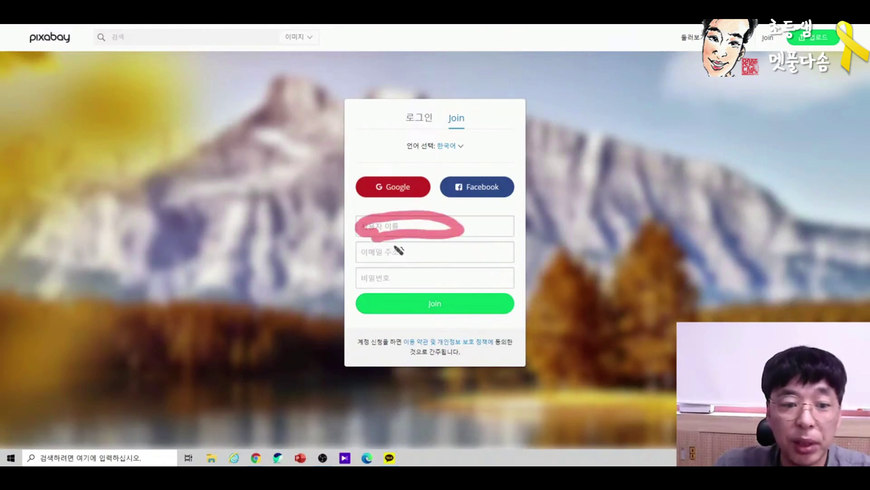
left_click_drag(365, 257, 512, 267)
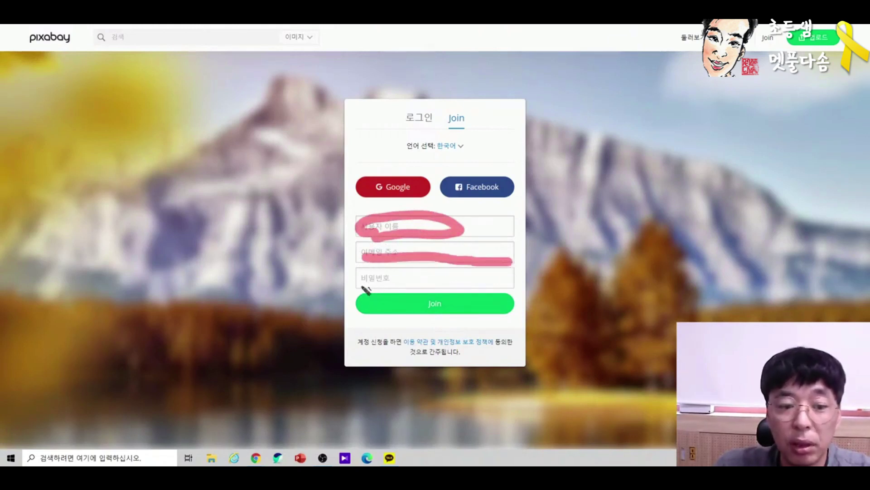
left_click_drag(357, 283, 507, 286)
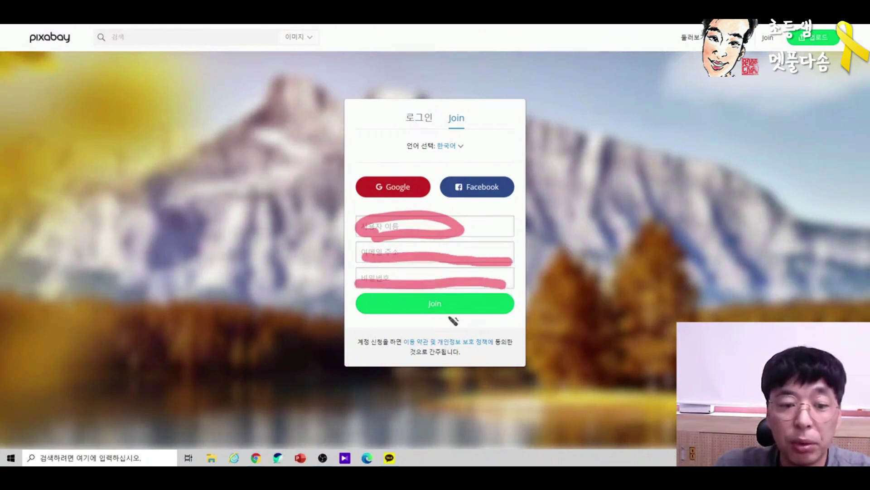
mouse_move(451, 320)
left_mouse_down()
mouse_move(411, 298)
mouse_move(451, 301)
mouse_move(448, 323)
left_mouse_up()
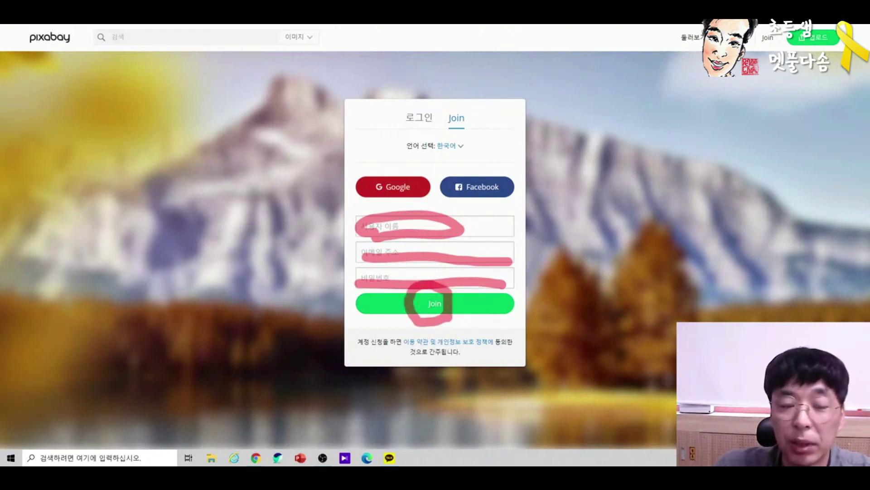
mouse_move(369, 156)
left_mouse_down()
mouse_move(396, 189)
mouse_move(428, 144)
mouse_move(495, 184)
mouse_move(518, 142)
left_mouse_up()
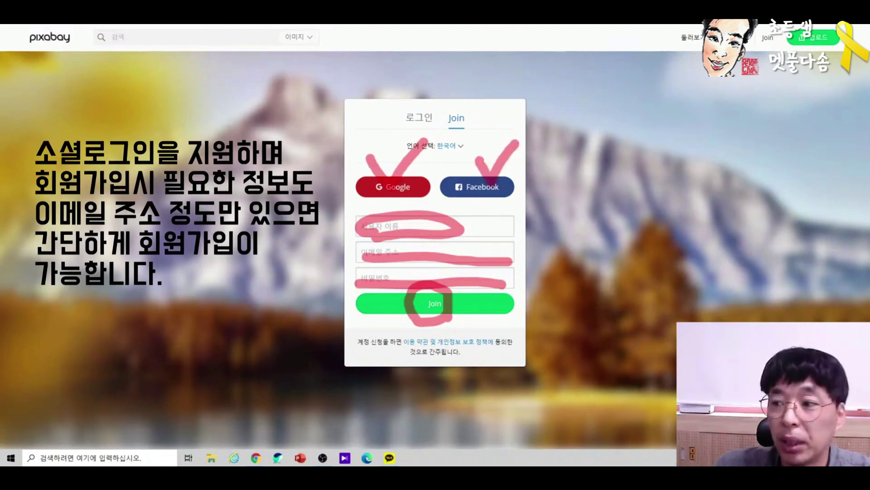
key("Escape")
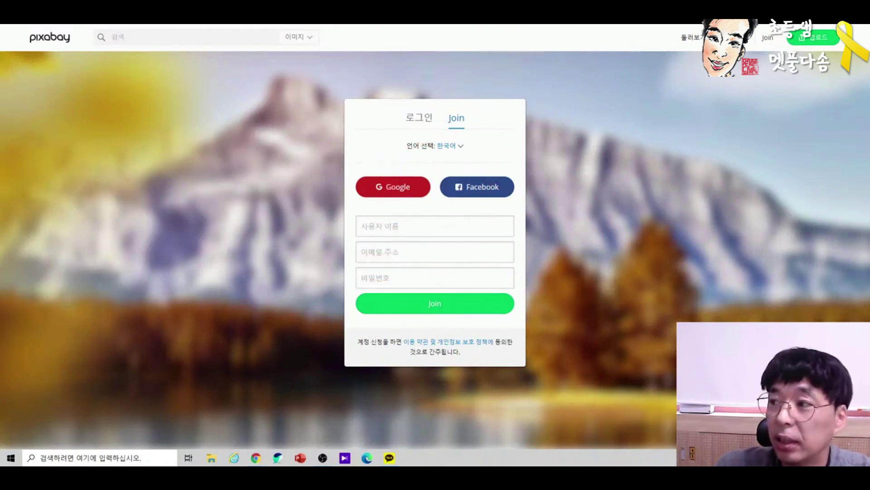
- Sign up to Pixabay with the Google account and return to the home page
left_click(396, 186)
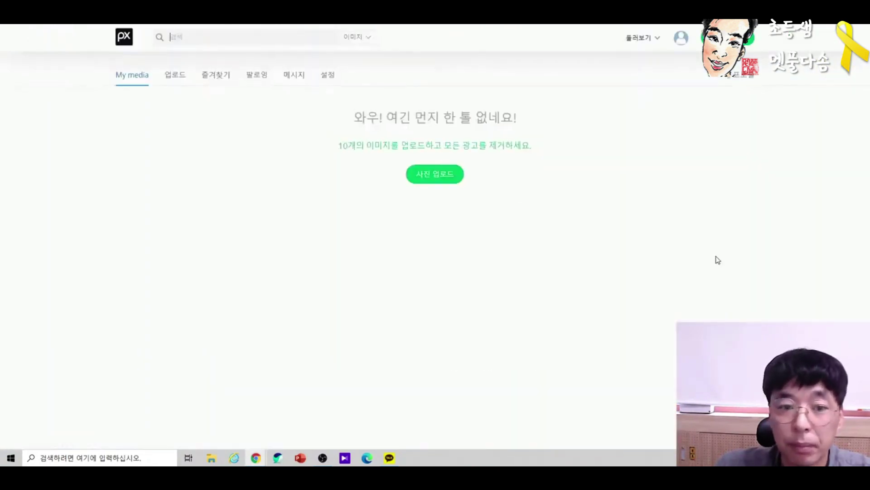
left_click(123, 36)
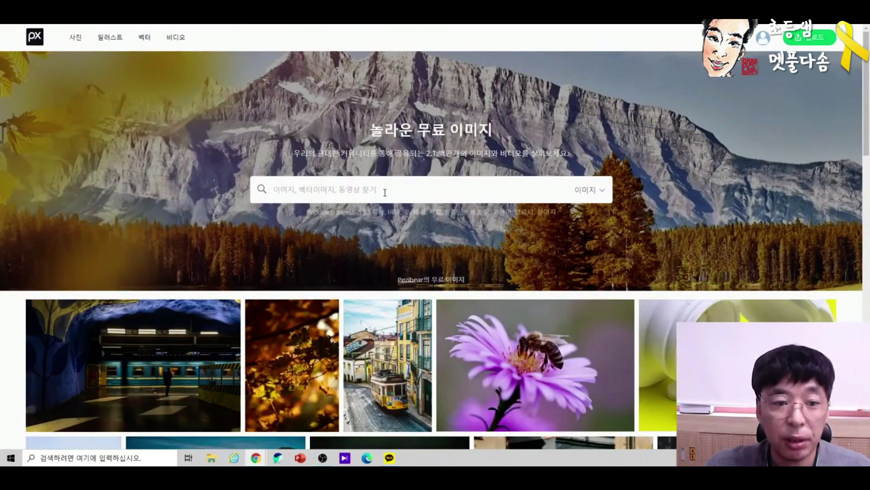
- Search the images for "사과" and open the image of the four coloured glass apples
type("사과")
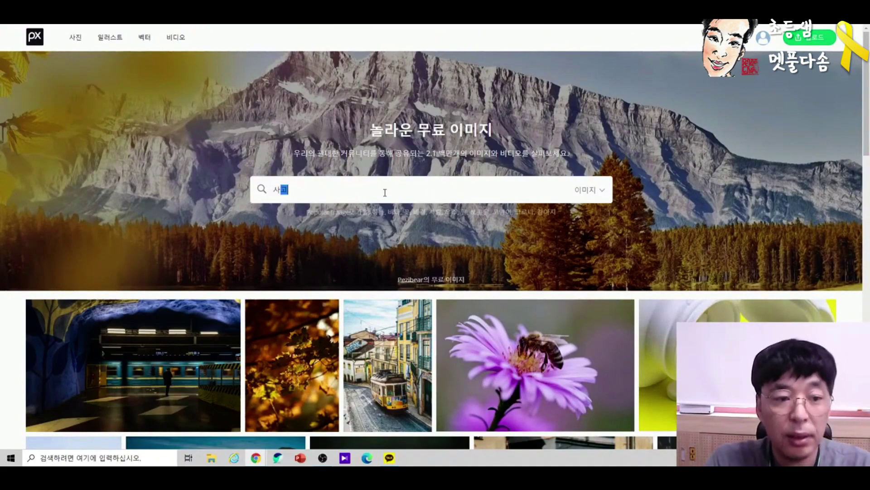
key("Return")
scroll(537, 248, "down", 3)
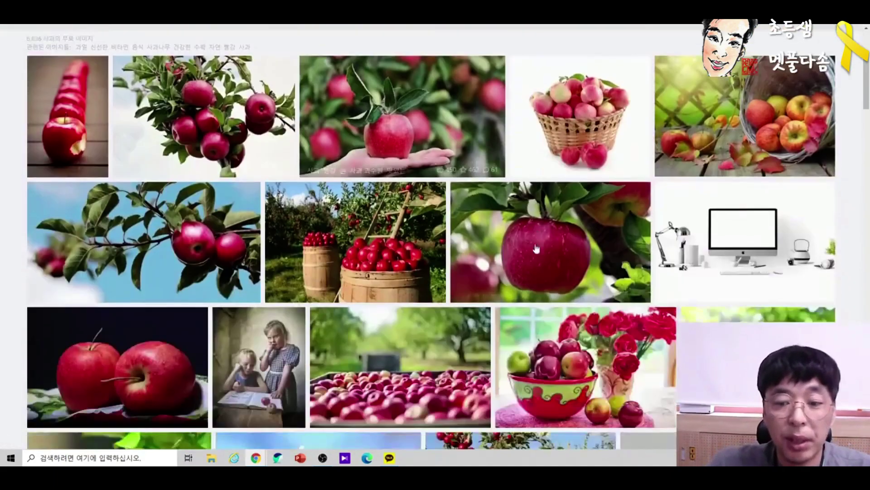
scroll(536, 248, "down", 6)
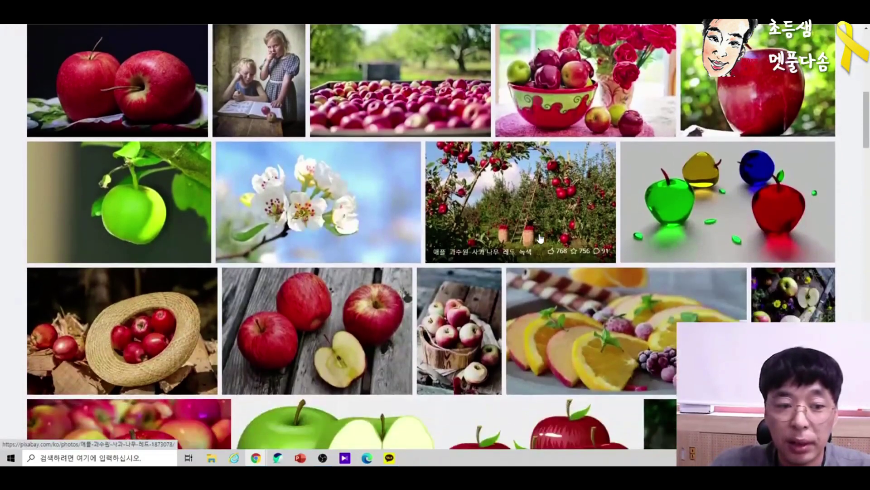
left_click(723, 198)
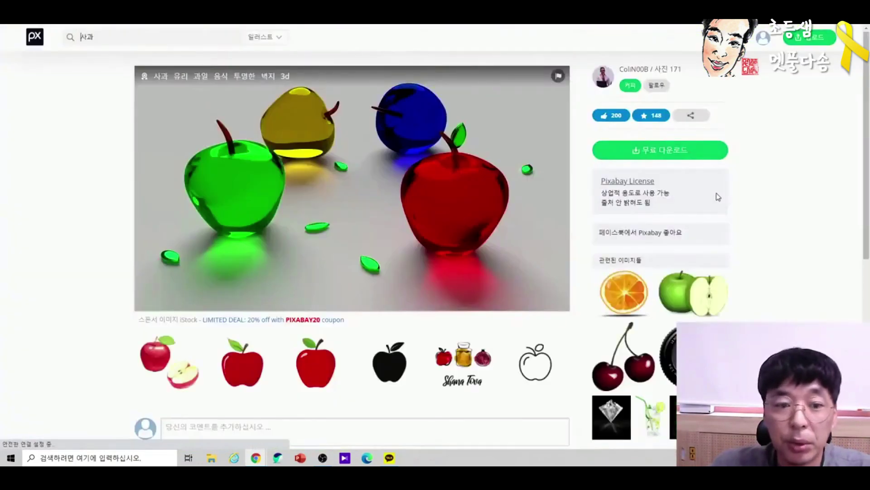
- Download the glass apples image as a 1920×1080 JPG and circle the downloaded file with the pen
left_click(653, 217)
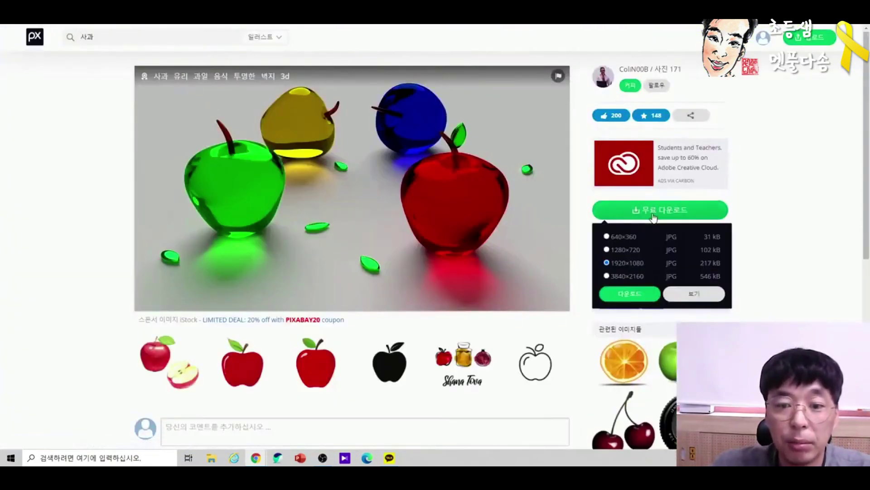
left_click(640, 293)
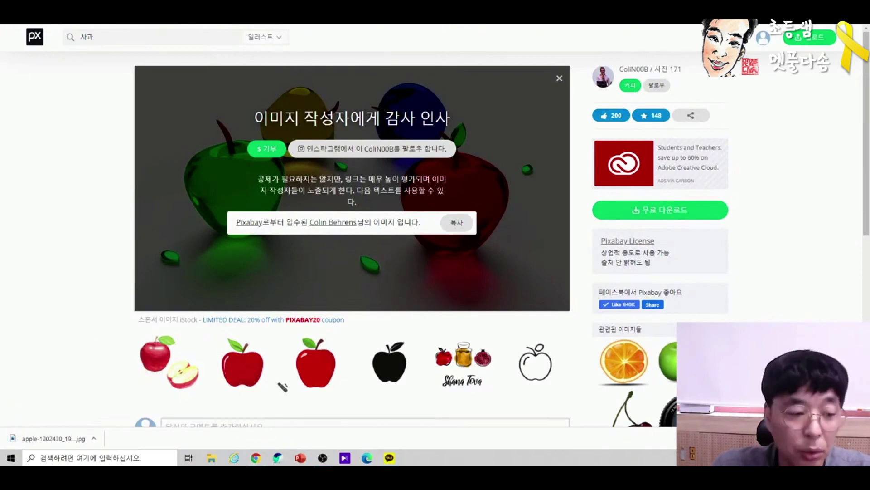
mouse_move(92, 445)
left_mouse_down()
mouse_move(36, 426)
mouse_move(92, 406)
mouse_move(94, 450)
left_mouse_up()
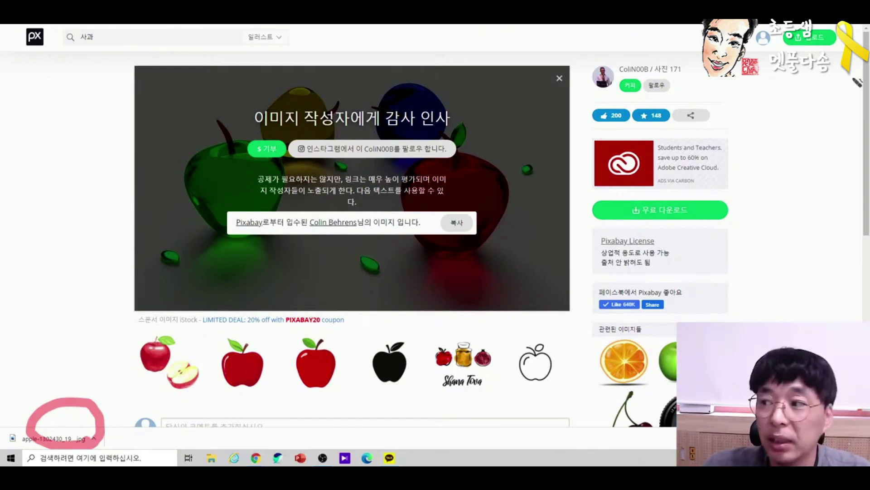
- Show the downloaded apple image in the Downloads folder, close File Explorer and dismiss the thank-you overlay on the image page
left_click(208, 460)
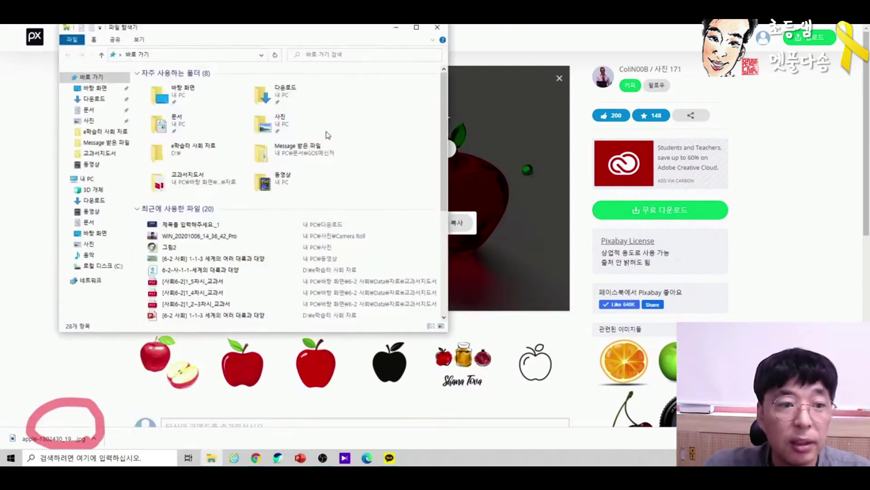
left_click(94, 98)
left_click(166, 126)
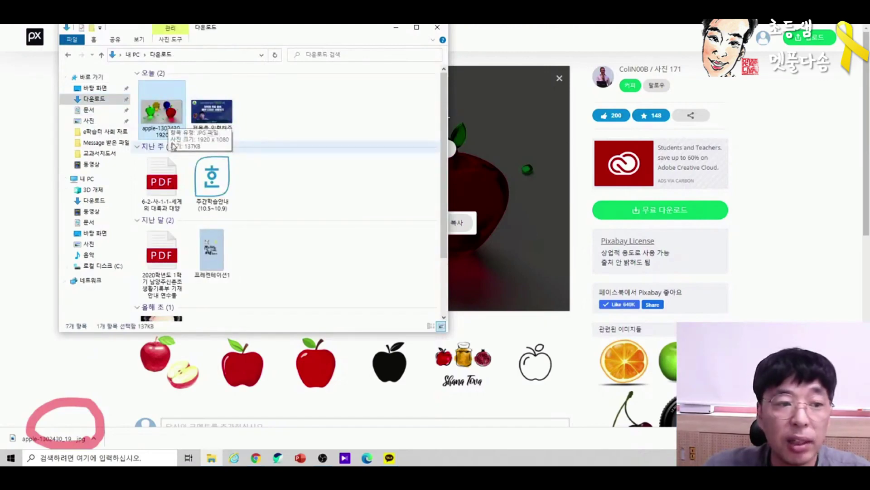
left_click(437, 27)
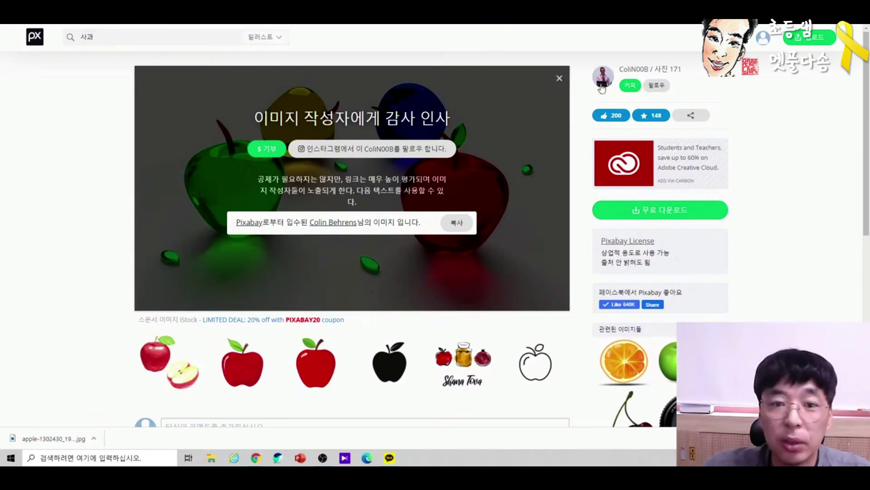
left_click(560, 79)
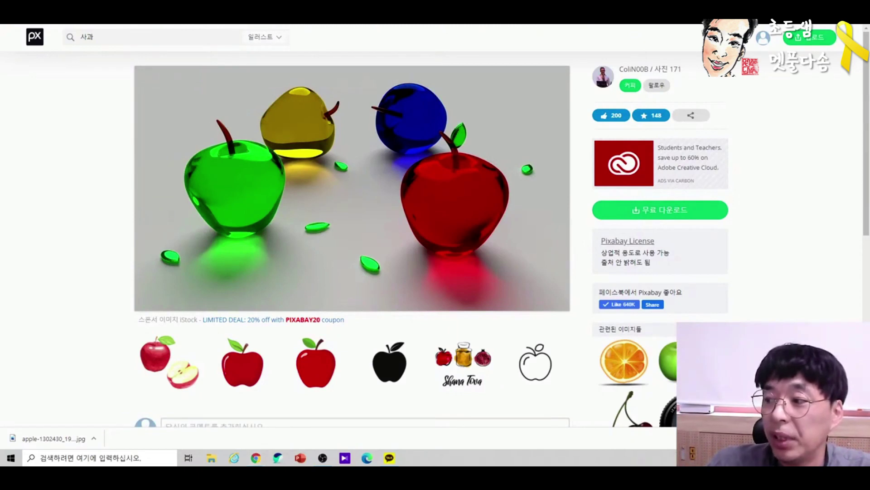
- Underline the search term "사과" and circle the media type filter with the pen, and clear the markings
left_click_drag(75, 49, 112, 52)
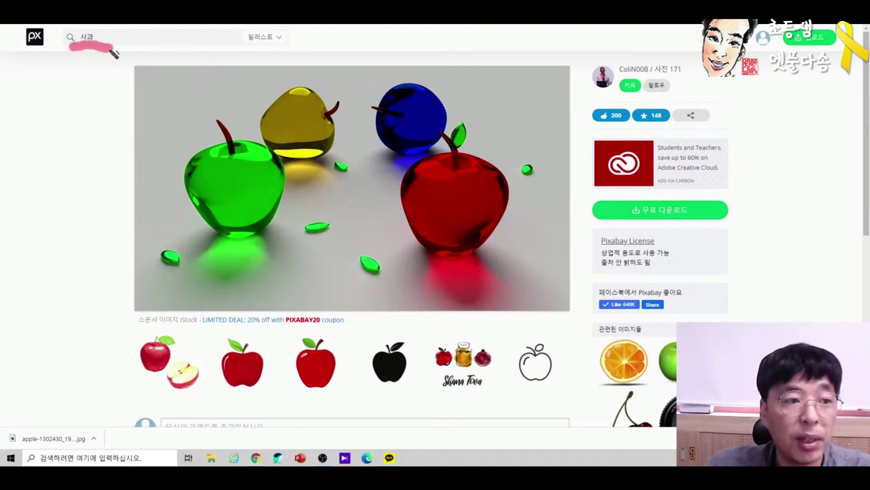
mouse_move(309, 59)
left_mouse_down()
mouse_move(221, 54)
mouse_move(280, 24)
mouse_move(319, 42)
mouse_move(292, 65)
left_mouse_up()
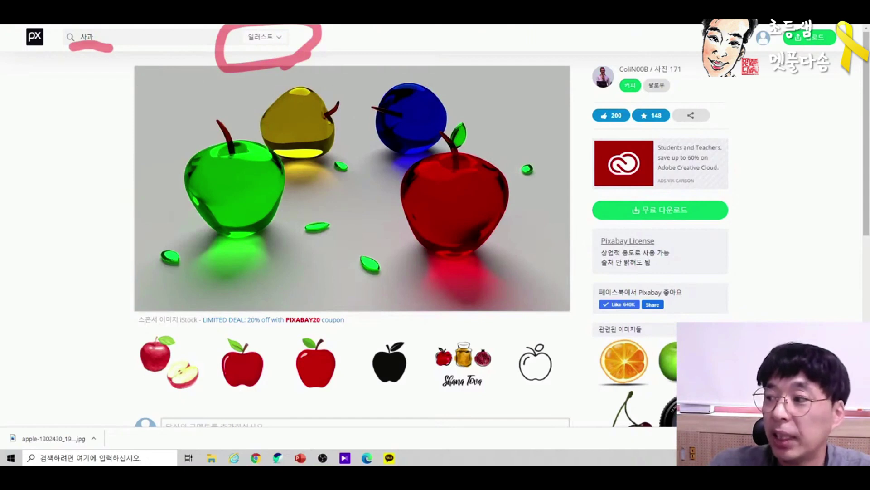
key("Escape")
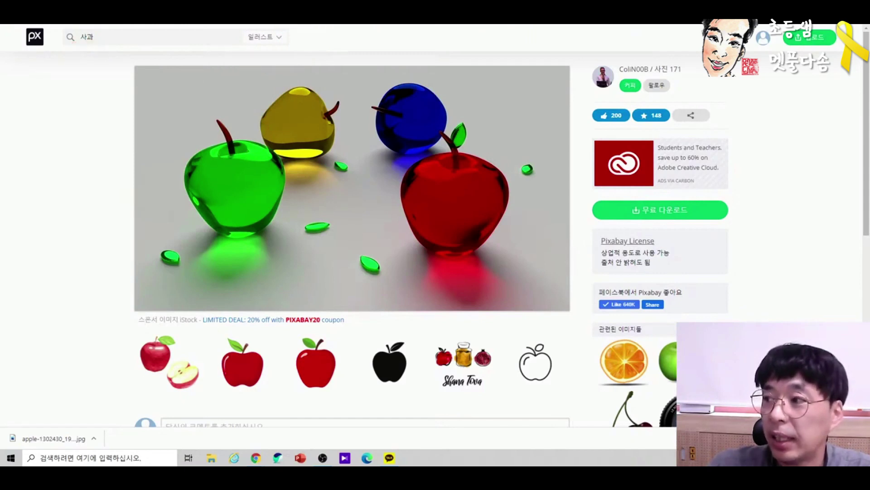
- Restrict the "사과" search to vector graphics (벡터 그래픽) and open the realistic red apple image
left_click(254, 38)
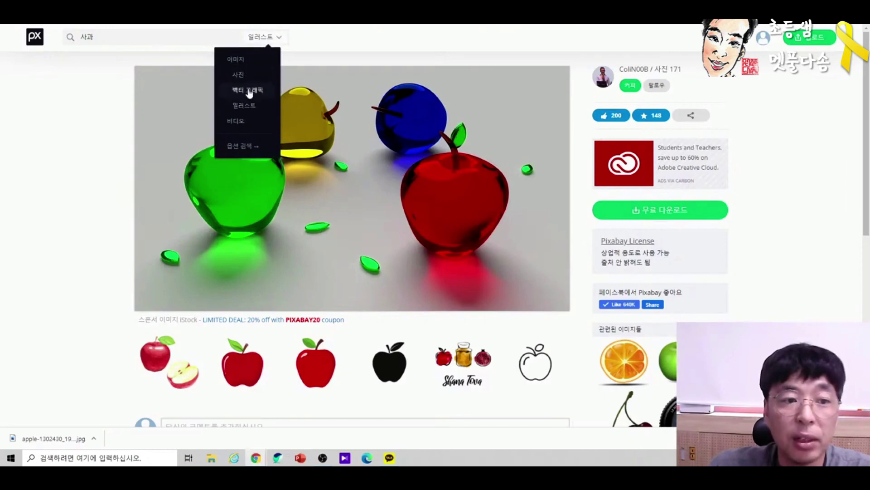
left_click(249, 90)
scroll(499, 294, "down", 3)
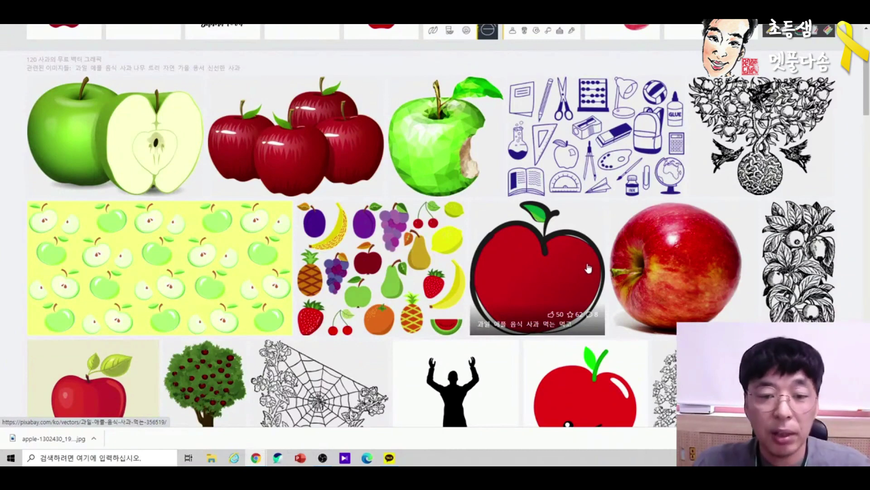
left_click(697, 271)
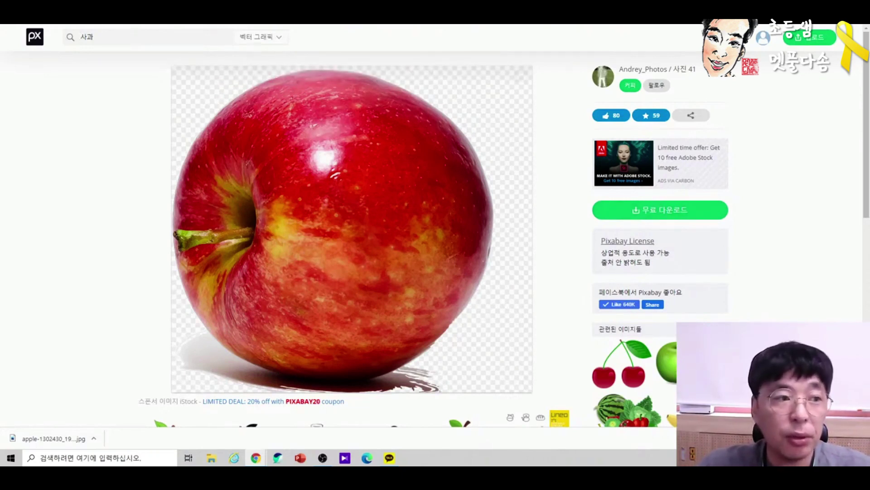
- Switch the "사과" search to videos (비디오), open the 0:20 HD clip of the red apple in the rain and play it
left_click(266, 39)
left_click(243, 125)
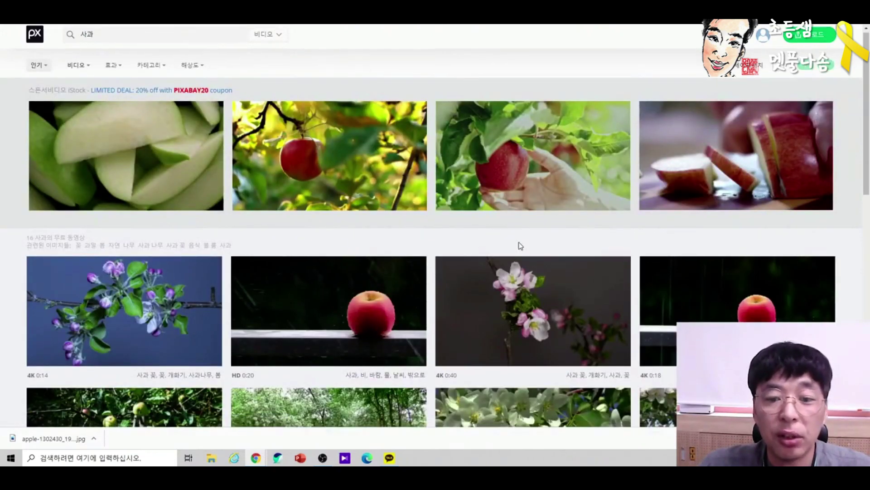
scroll(566, 286, "down", 2)
scroll(567, 287, "down", 1)
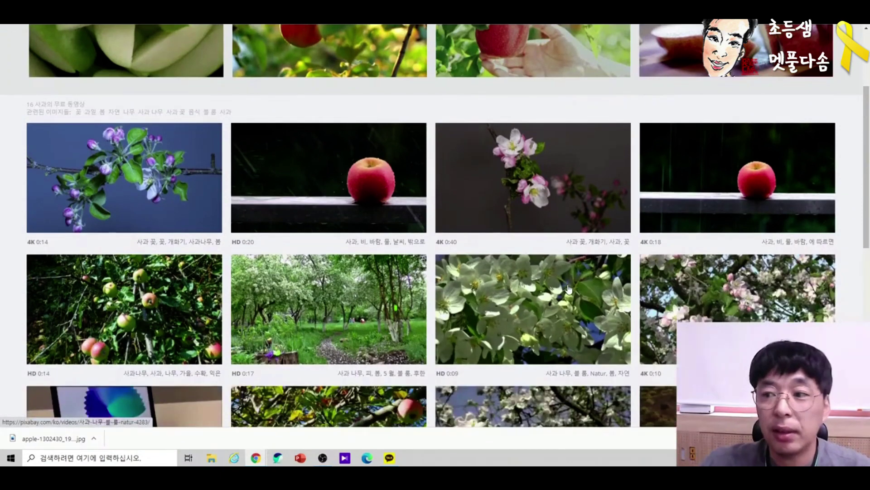
scroll(501, 272, "down", 1)
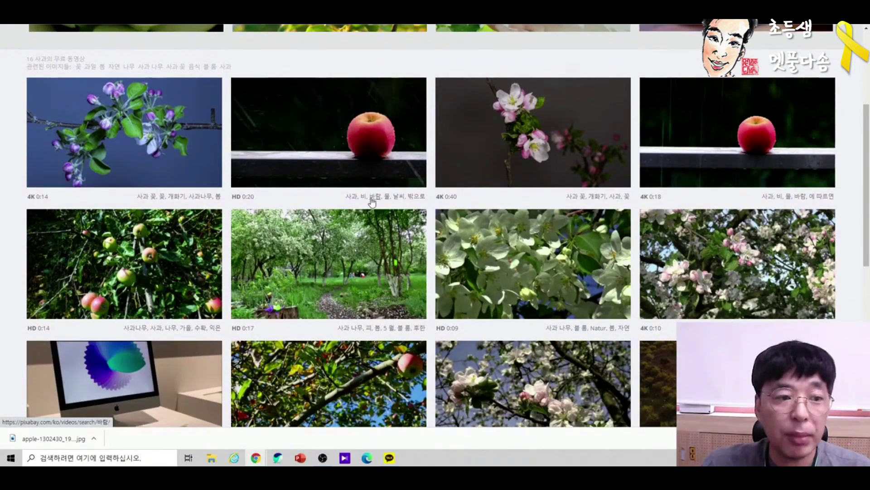
scroll(372, 202, "down", 1)
left_click(328, 117)
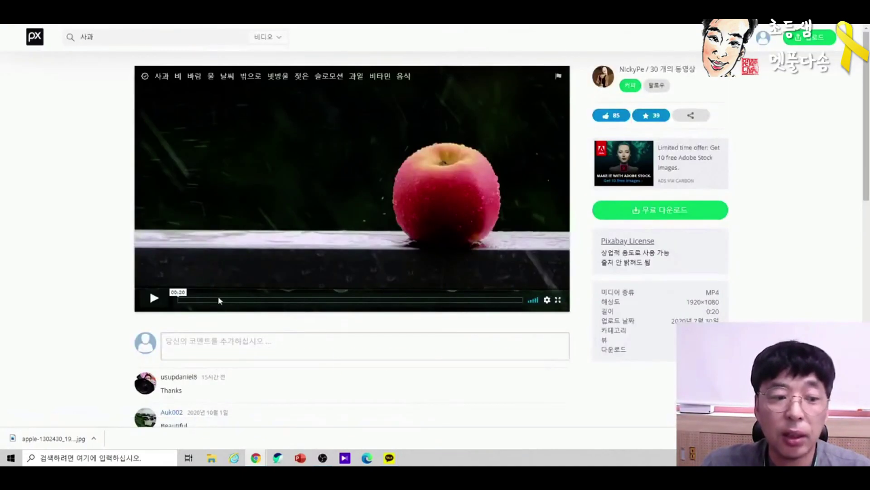
left_click(154, 298)
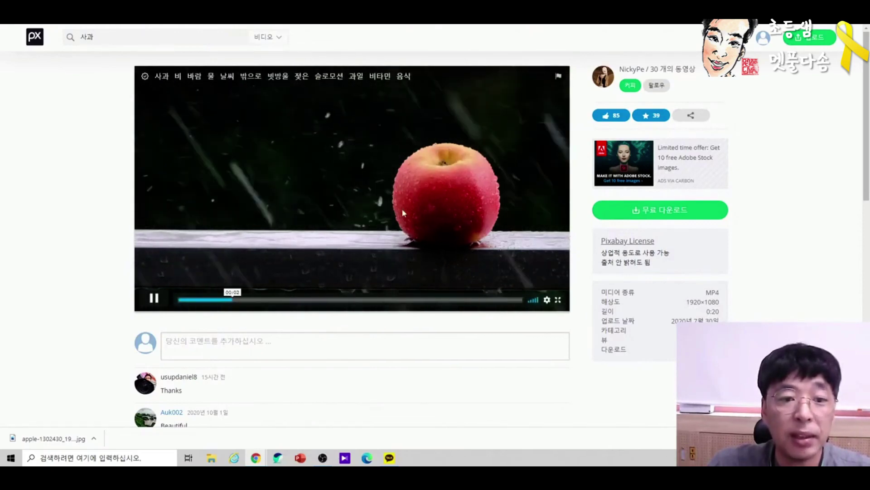
- Restrict the "사과" search to photos (사진) and circle the iStock sponsored-images heading with the pen
left_click(268, 38)
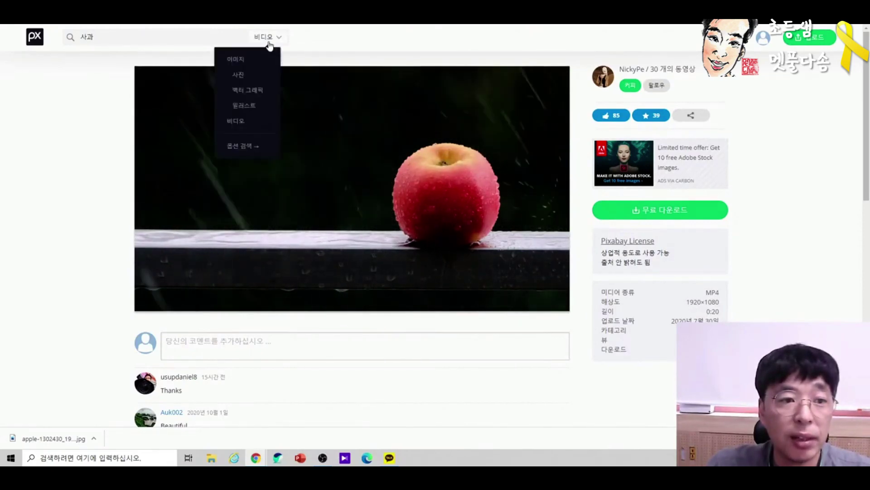
left_click(233, 76)
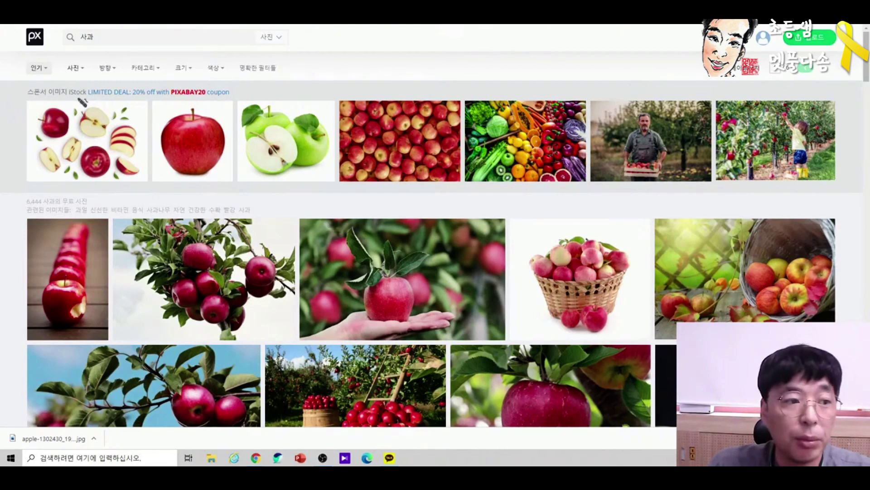
mouse_move(29, 98)
left_mouse_down()
mouse_move(132, 109)
mouse_move(247, 105)
mouse_move(244, 85)
mouse_move(78, 79)
mouse_move(13, 89)
mouse_move(61, 106)
mouse_move(105, 107)
left_mouse_up()
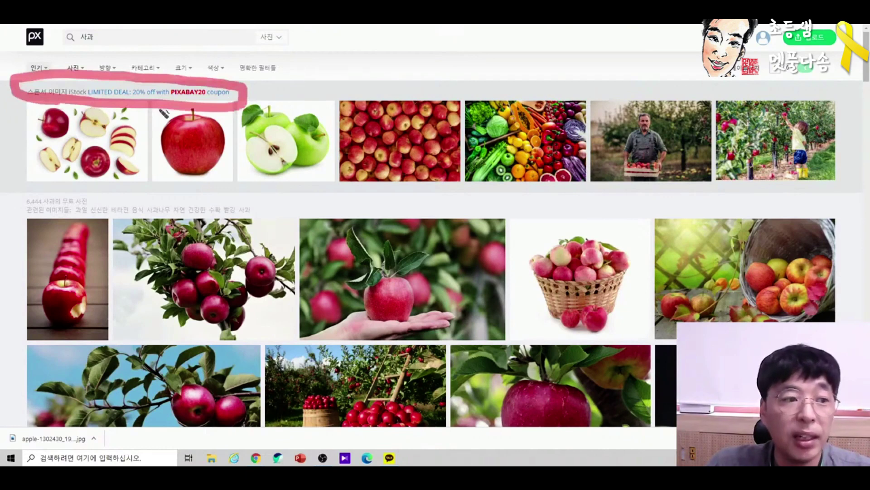
- Circle the row of sponsored images with the pen, mark the start of the free photos below it, and clear the markings
mouse_move(38, 113)
left_mouse_down()
mouse_move(23, 125)
mouse_move(26, 200)
mouse_move(106, 207)
mouse_move(796, 200)
mouse_move(826, 182)
mouse_move(838, 128)
mouse_move(737, 78)
mouse_move(438, 68)
mouse_move(223, 80)
left_mouse_up()
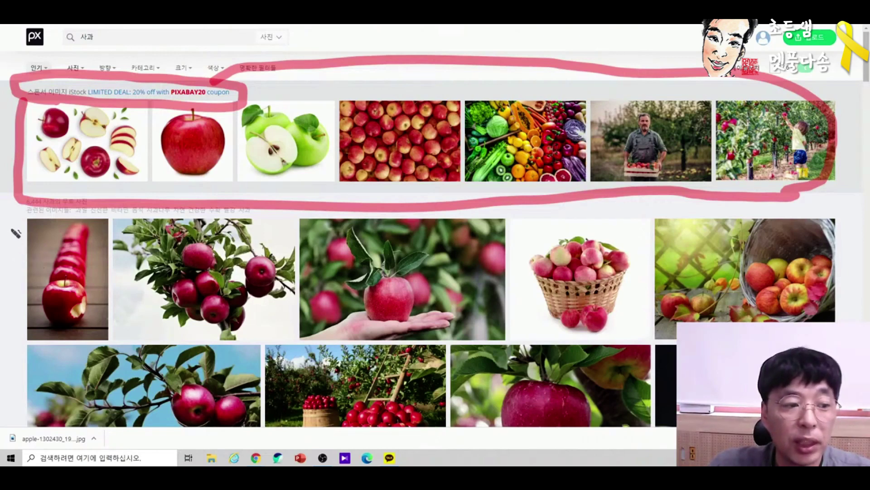
mouse_move(7, 228)
left_mouse_down()
mouse_move(21, 240)
mouse_move(43, 232)
left_mouse_up()
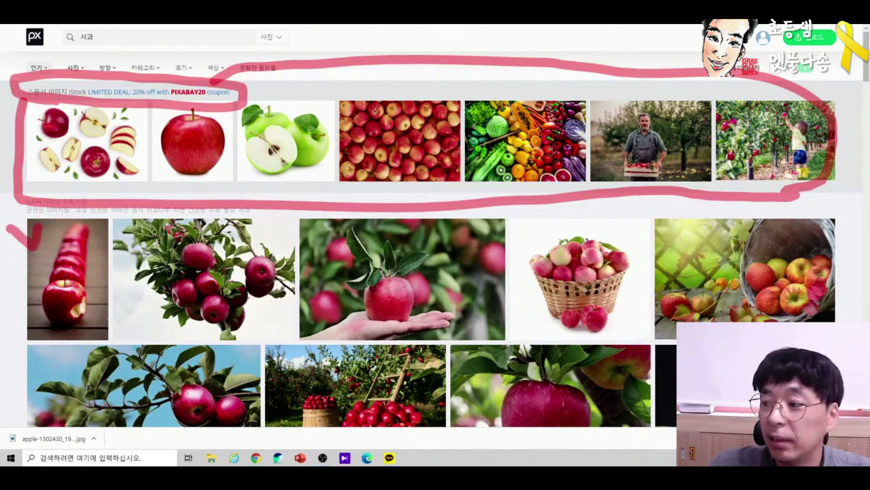
key("e")
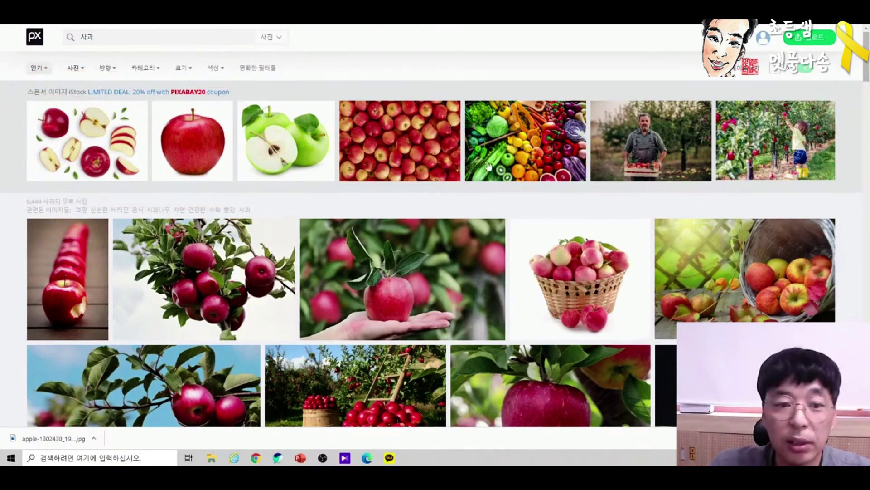
- Open the sponsored photo of many red apples on iStock to view its purchase options, and return to Pixabay
left_click(400, 146)
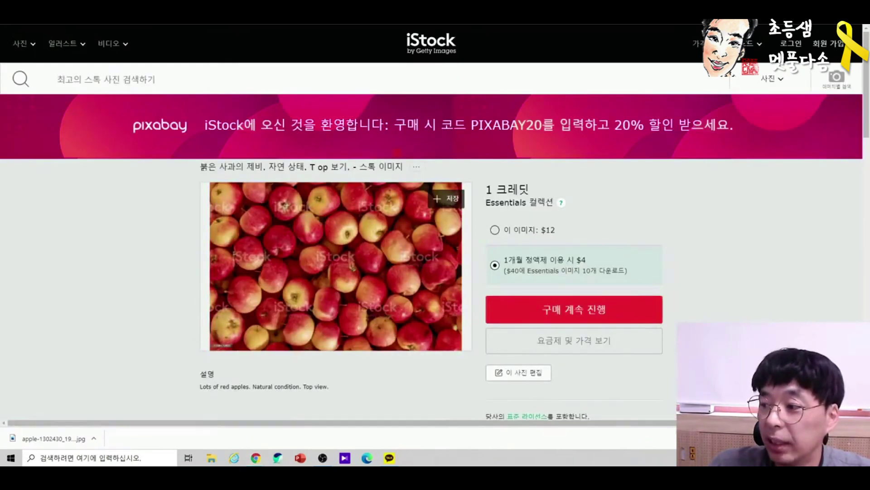
key("alt+Left")
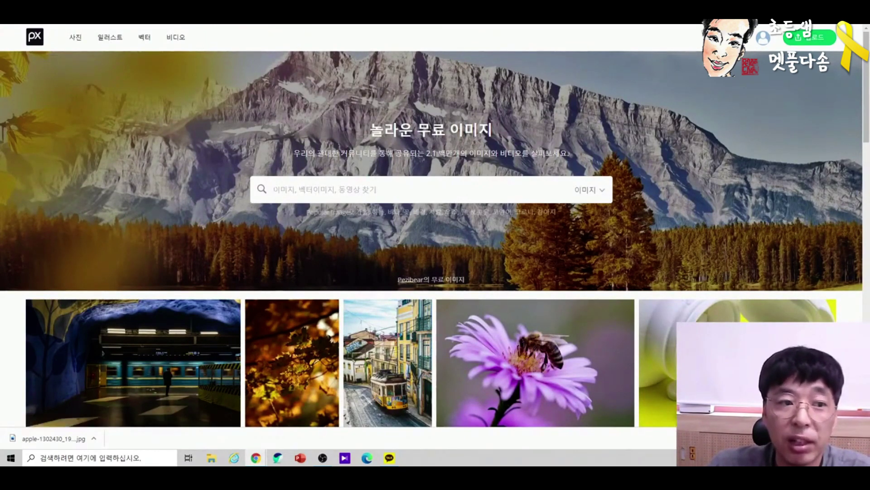
- Open the bookmarked Flaticon site and log in with the Google account
key("alt+Left")
left_click(452, 20)
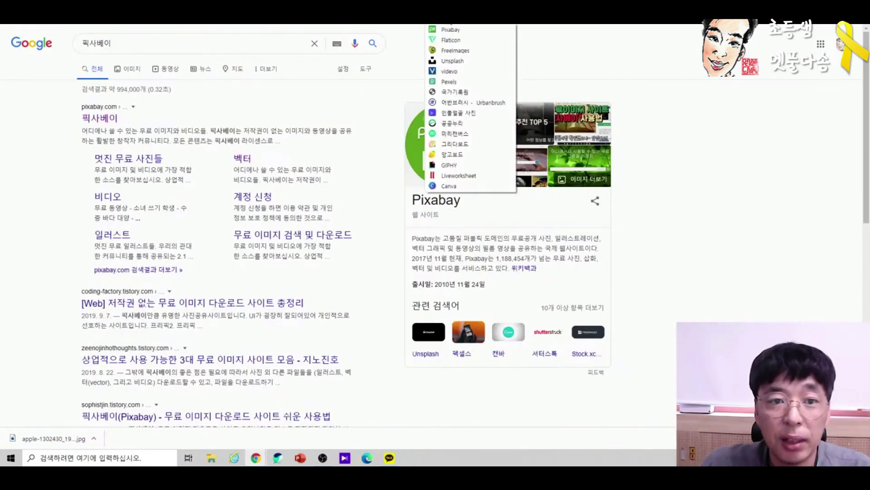
left_click(451, 40)
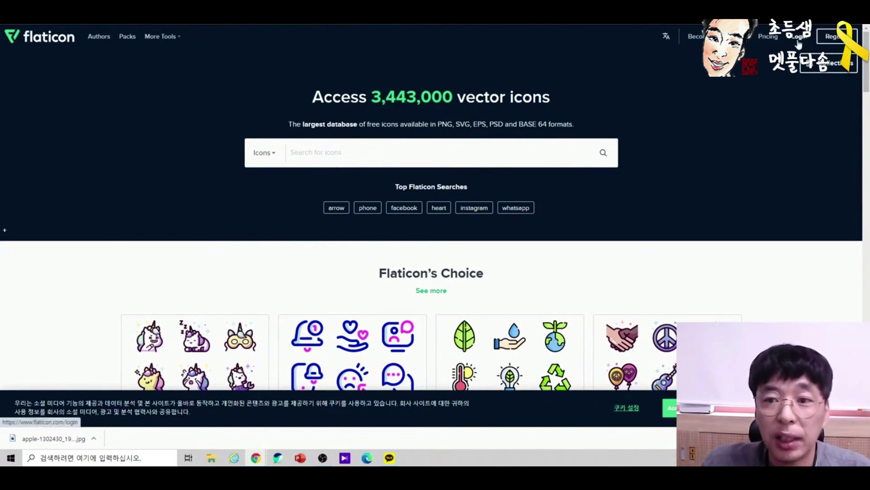
left_click(799, 41)
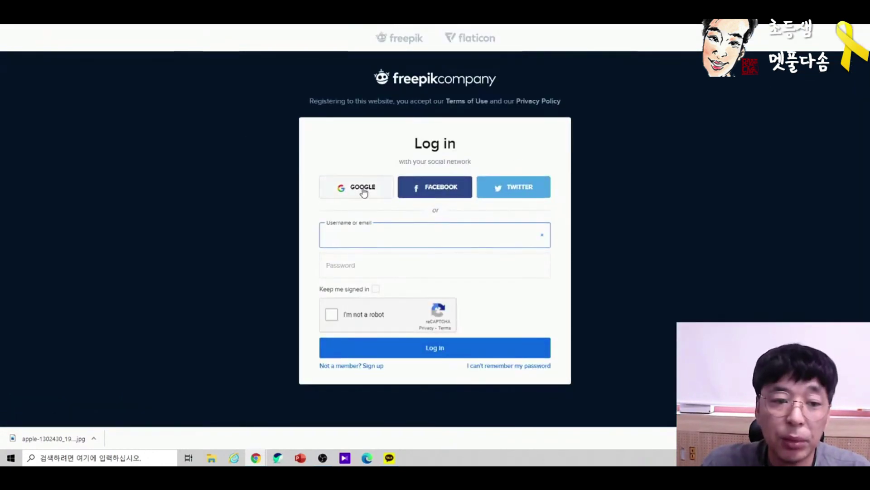
left_click(363, 188)
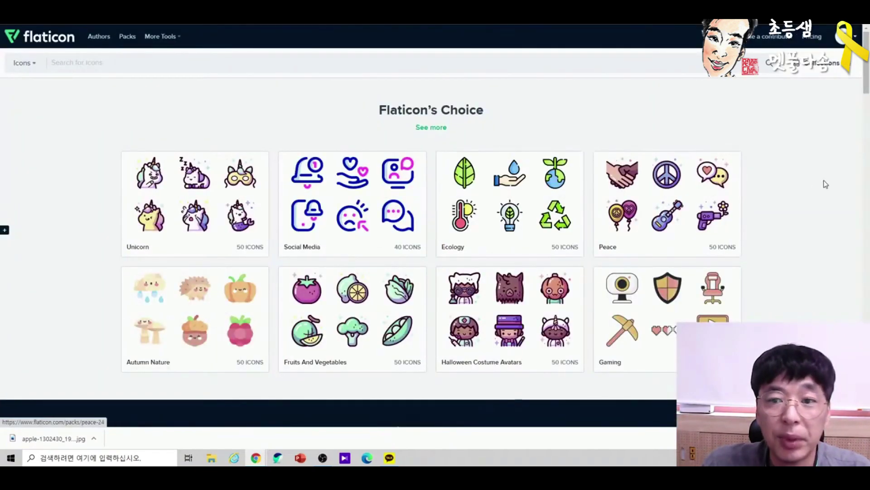
- Search the Flaticon icons for "computer"
left_click(240, 64)
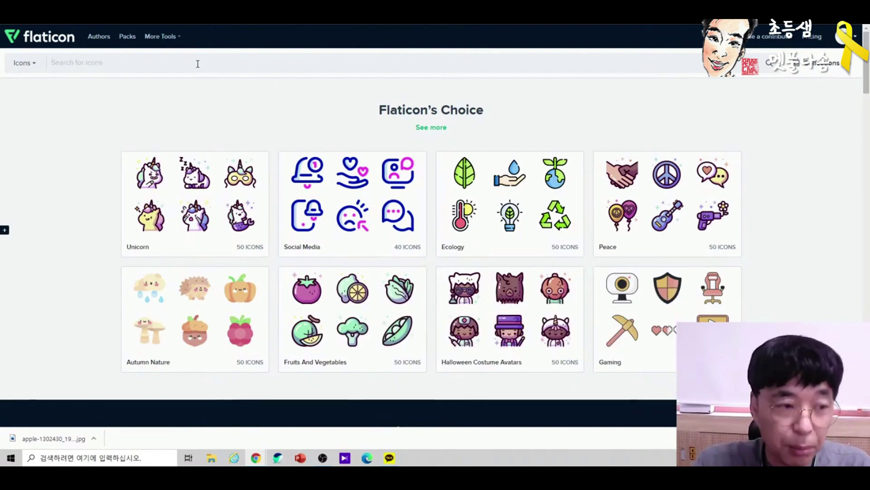
type("재")
key("BackSpace")
key("BackSpace")
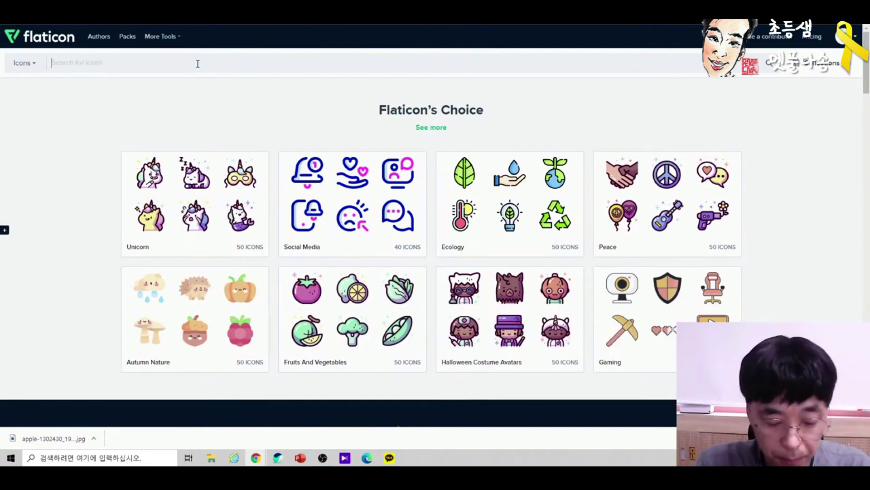
type("computer")
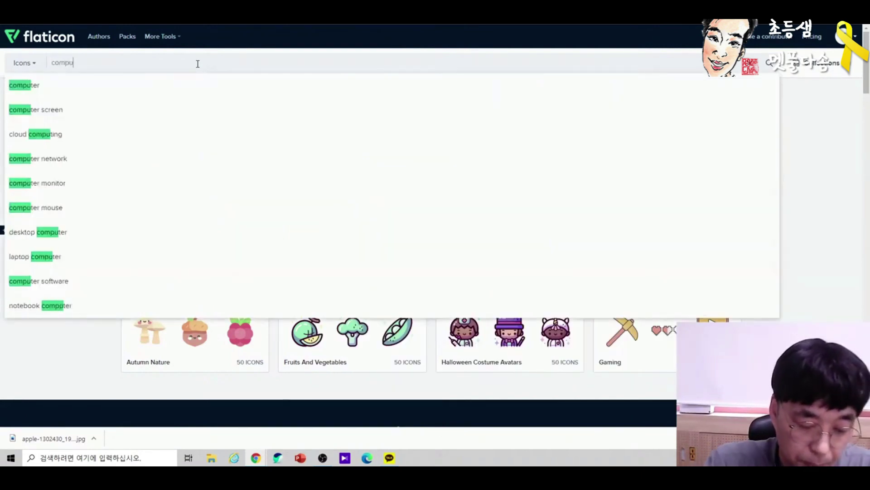
key("Return")
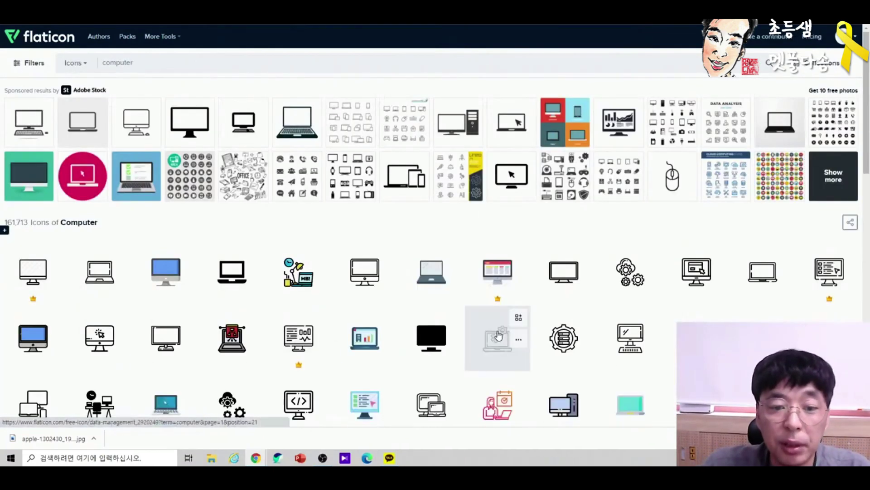
- Circle several crown-marked premium icons in the computer results with the pen, and clear the markings
scroll(544, 320, "down", 4)
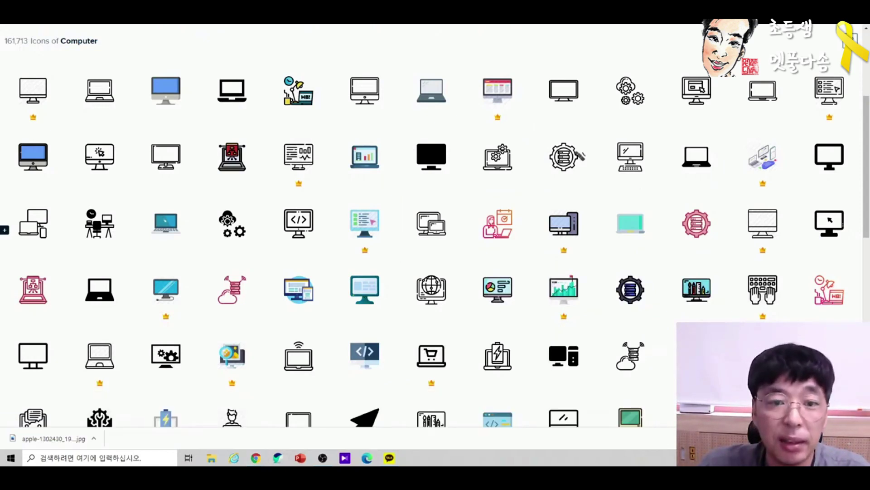
mouse_move(509, 142)
left_mouse_down()
mouse_move(481, 80)
mouse_move(512, 66)
mouse_move(528, 122)
mouse_move(513, 139)
left_mouse_up()
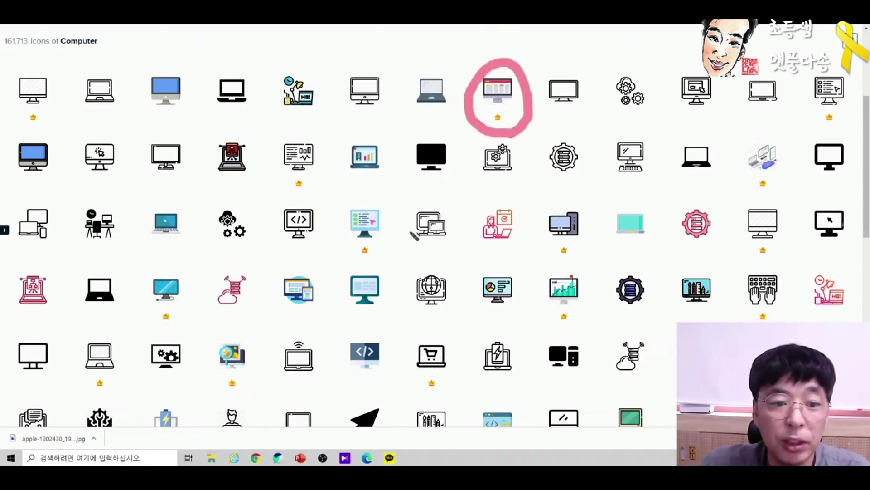
mouse_move(375, 268)
left_mouse_down()
mouse_move(361, 196)
mouse_move(397, 217)
mouse_move(392, 255)
left_mouse_up()
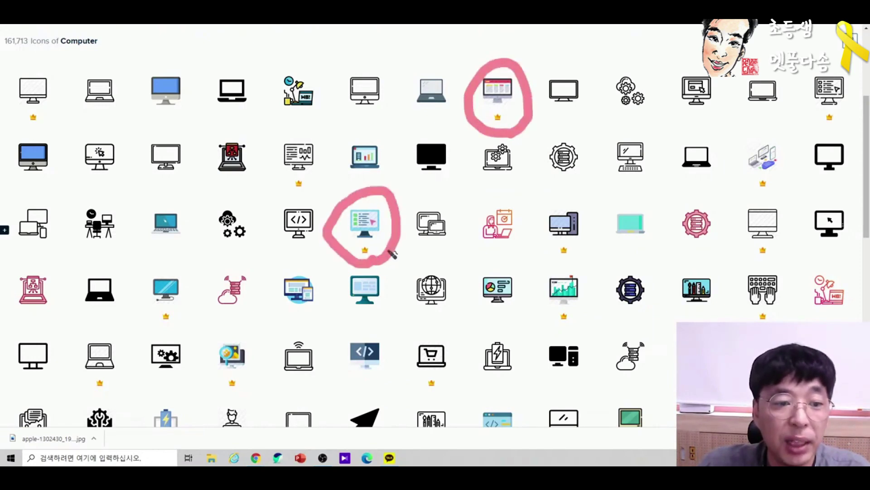
mouse_move(313, 200)
left_mouse_down()
mouse_move(272, 154)
mouse_move(301, 132)
mouse_move(335, 165)
mouse_move(317, 199)
left_mouse_up()
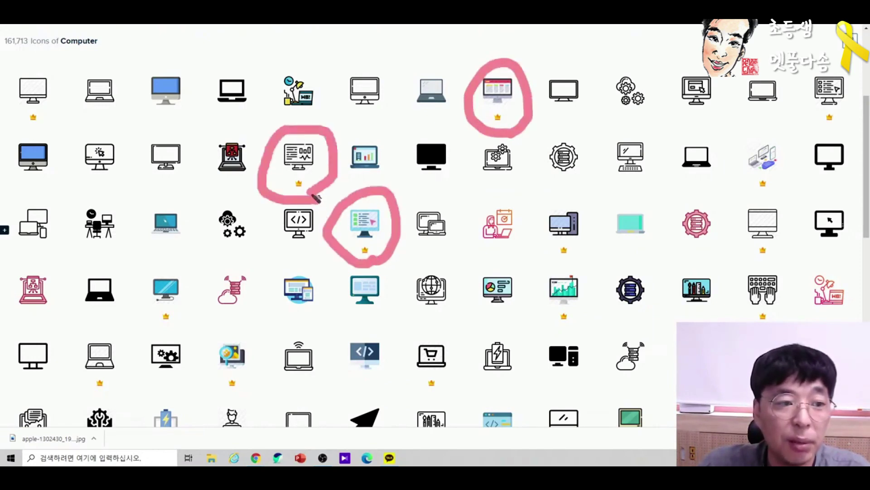
mouse_move(59, 113)
left_mouse_down()
mouse_move(42, 133)
mouse_move(6, 95)
mouse_move(34, 65)
mouse_move(60, 91)
mouse_move(61, 126)
left_mouse_up()
mouse_move(195, 323)
left_mouse_down()
mouse_move(176, 330)
mouse_move(144, 289)
mouse_move(177, 265)
mouse_move(195, 297)
mouse_move(186, 335)
left_mouse_up()
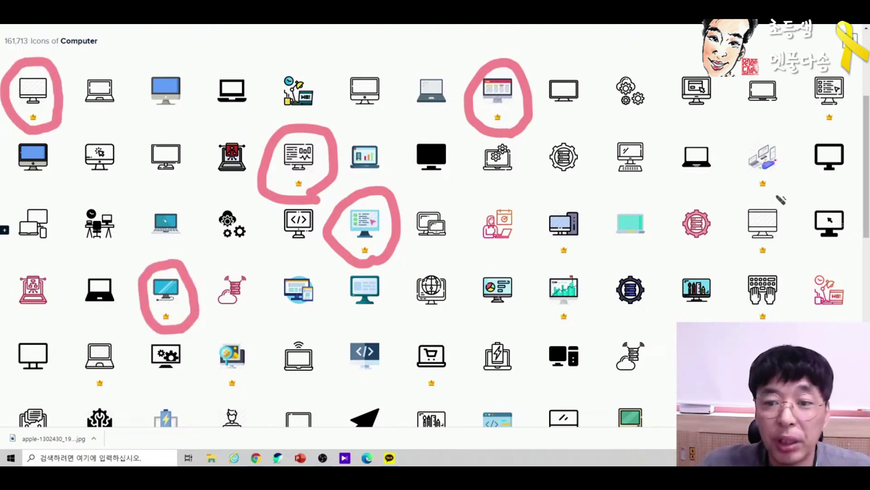
mouse_move(779, 198)
left_mouse_down()
mouse_move(744, 139)
mouse_move(799, 185)
left_mouse_up()
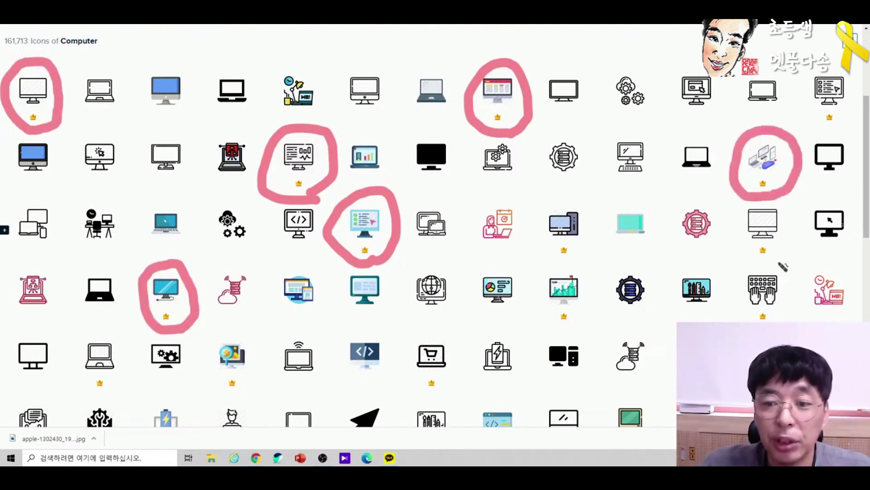
mouse_move(781, 261)
left_mouse_down()
mouse_move(731, 212)
mouse_move(766, 199)
mouse_move(805, 240)
mouse_move(788, 259)
left_mouse_up()
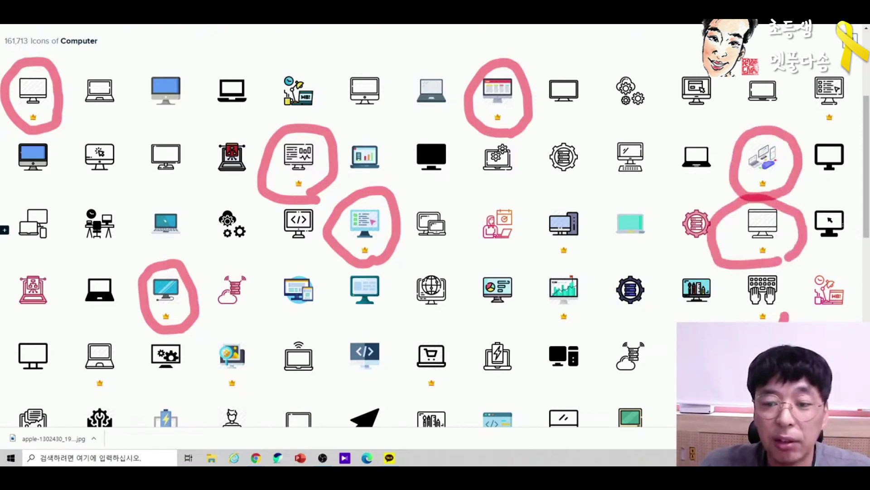
mouse_move(785, 317)
left_mouse_down()
mouse_move(773, 262)
mouse_move(795, 284)
mouse_move(791, 319)
left_mouse_up()
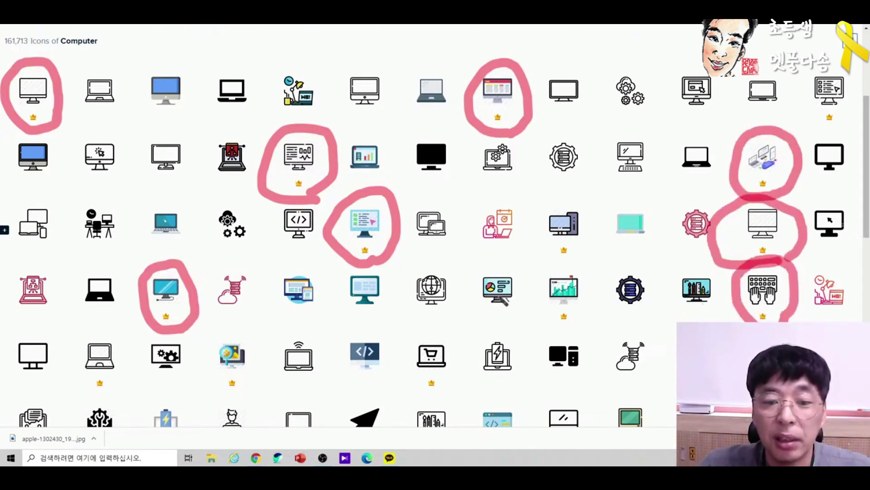
key("e")
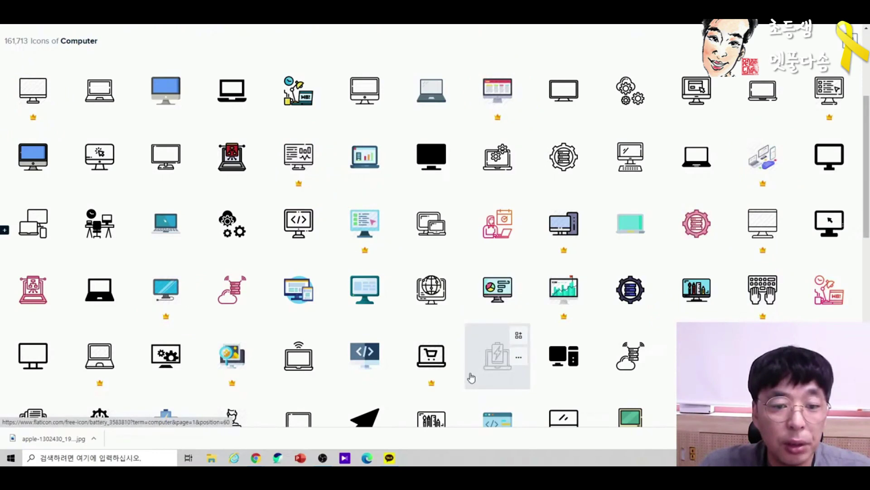
- Open the colour monitor icon with the pie chart, view it in the icon editor, and close it
left_click(499, 293)
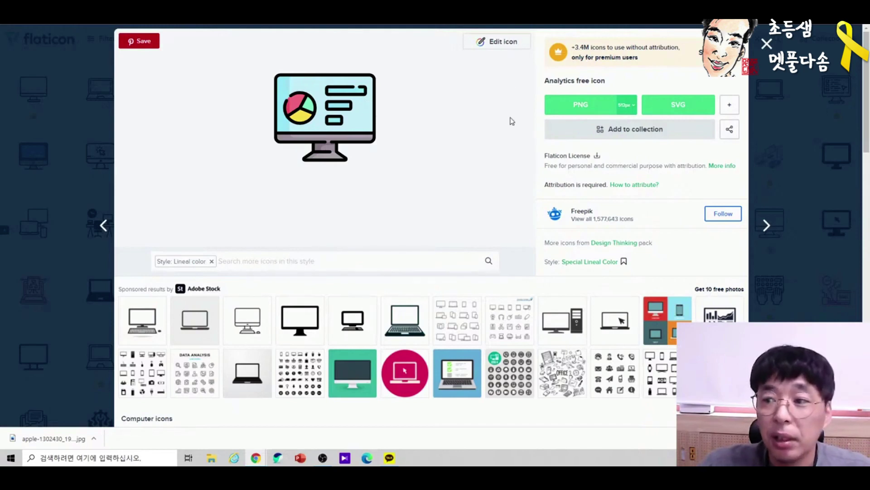
left_click(493, 45)
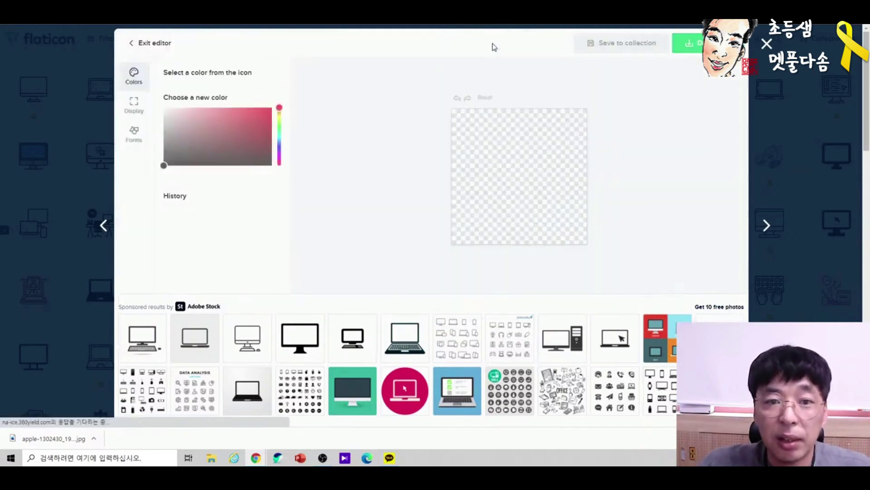
left_click(767, 44)
- Open the flat laptop icon with the bar chart in the icon editor and recolour its light green parts bright green
left_click(366, 156)
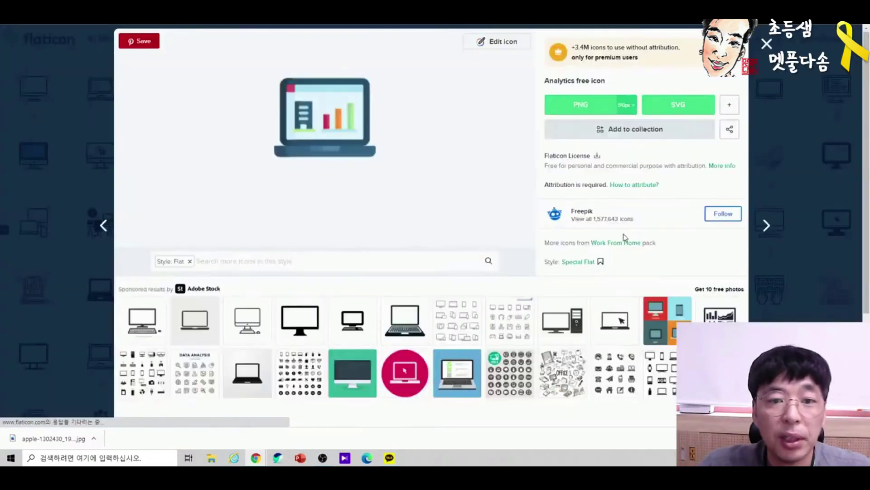
left_click(502, 42)
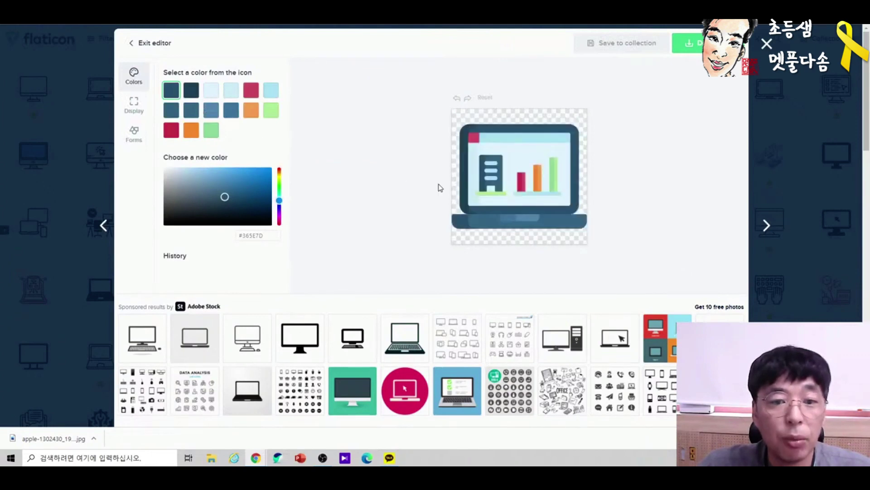
left_click(520, 143)
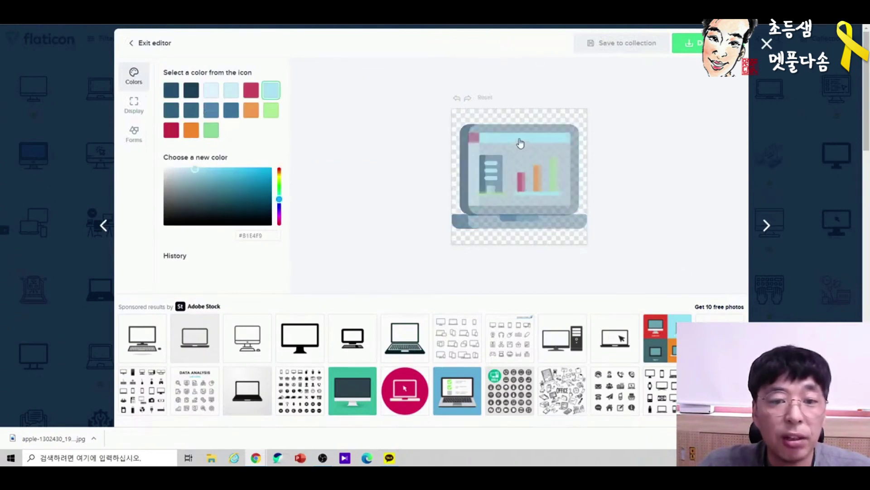
left_click(272, 112)
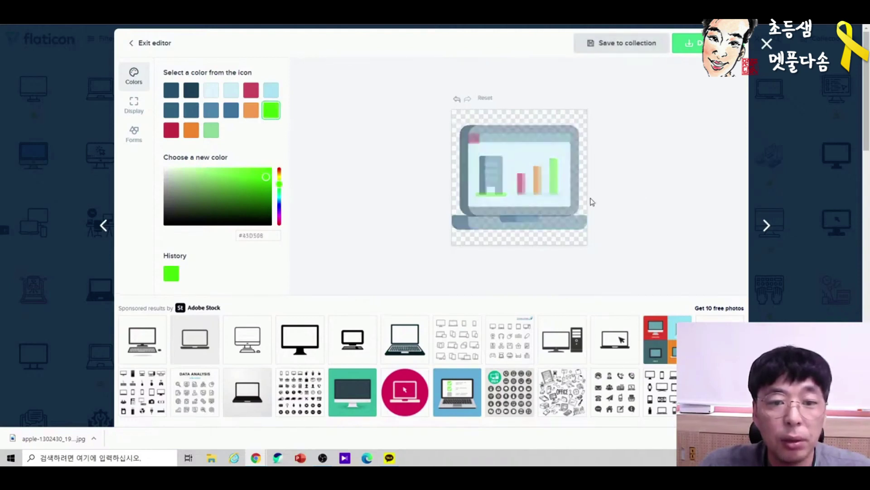
- Select the laptop icon's light blue, dark blue and orange colours in turn, and close the editor without saving
left_click(515, 144)
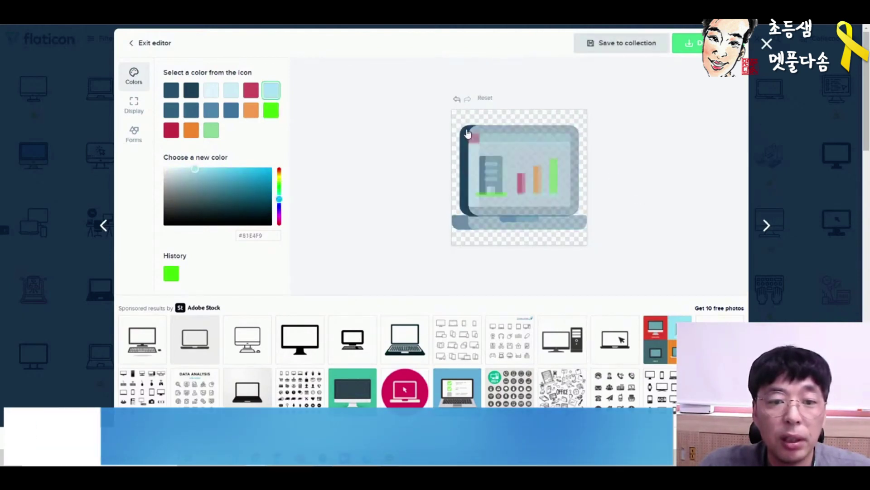
left_click(469, 134)
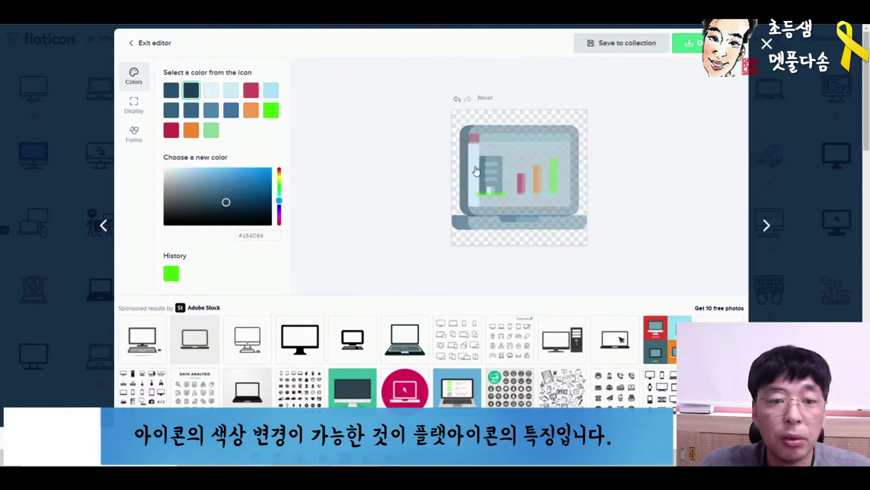
left_click(191, 132)
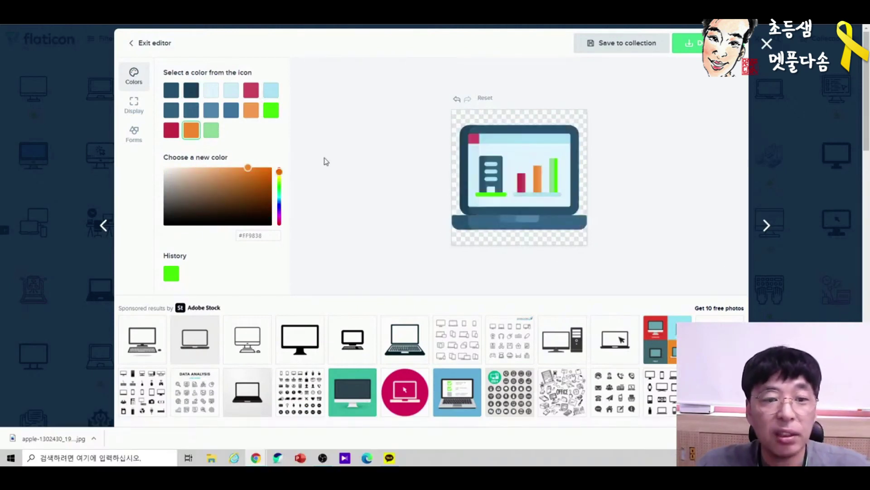
left_click(767, 44)
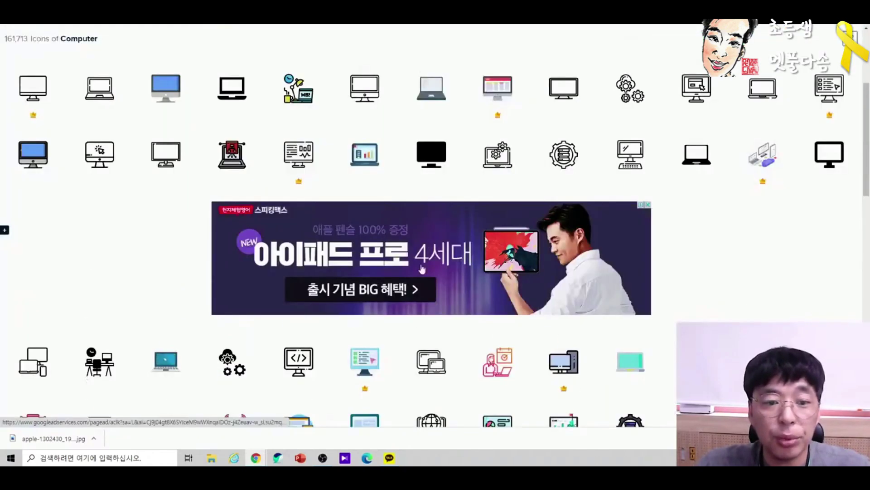
- Browse the computer icon results and reopen the free Analytics monitor icon with the pie chart to reach its download options
scroll(472, 195, "down", 5)
scroll(472, 194, "up", 4)
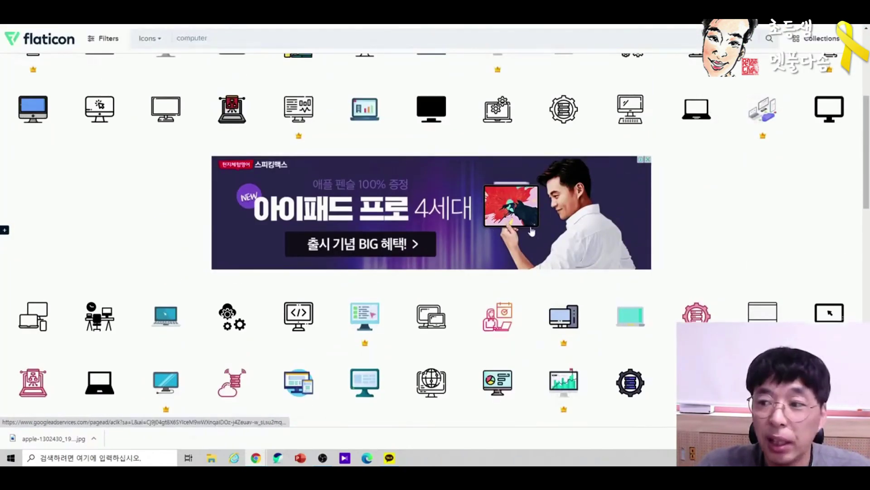
scroll(531, 231, "down", 5)
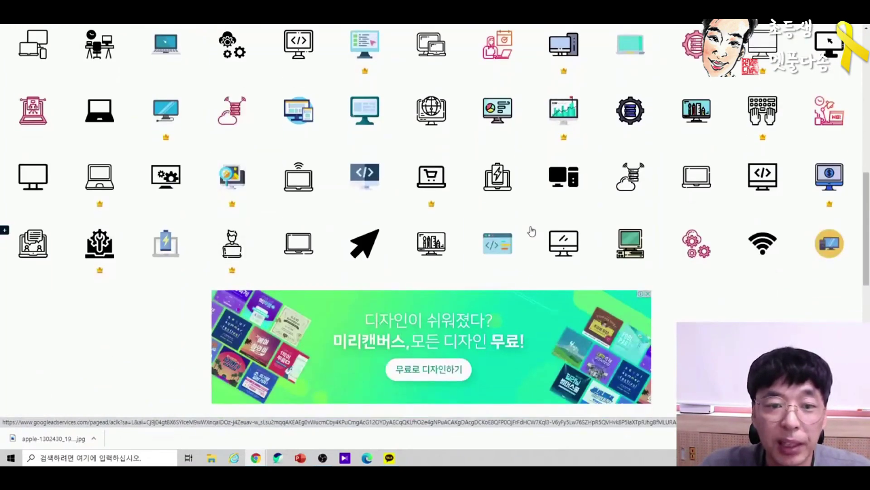
left_click(498, 114)
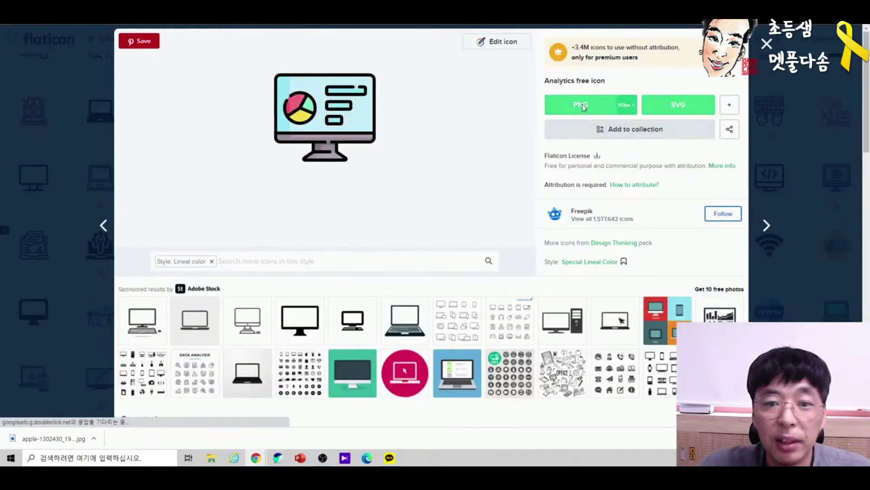
- Download the Analytics monitor icon as a free PNG, dismiss the attribution reminder and return to the computer icon results
left_click(583, 105)
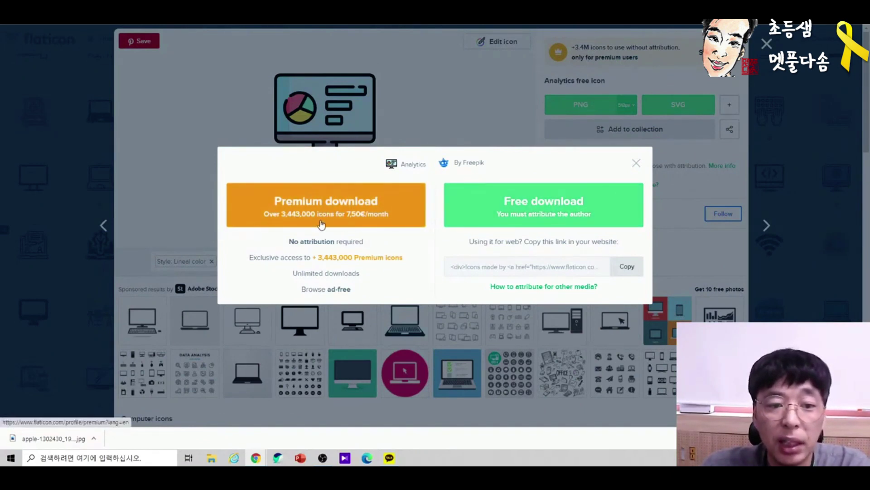
left_click(546, 212)
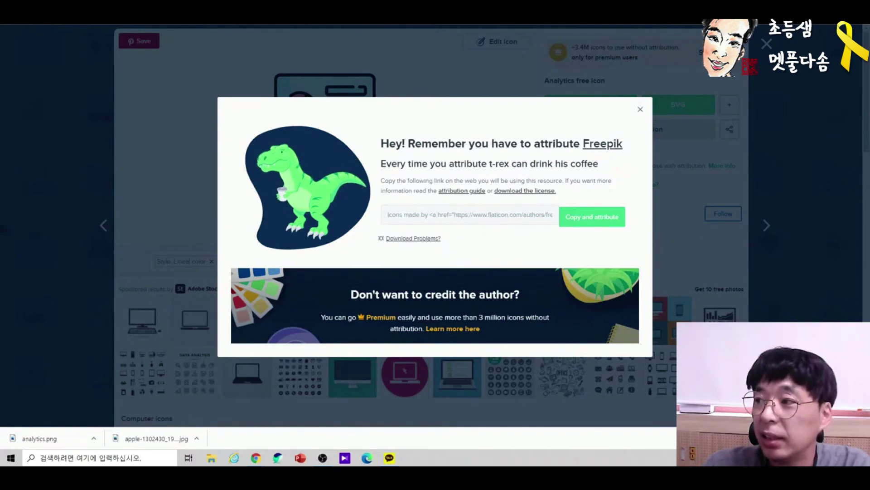
left_click(640, 109)
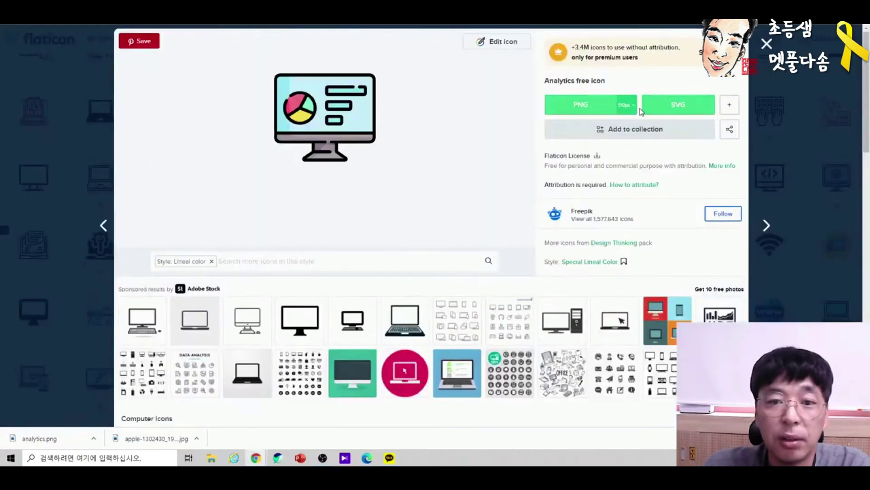
left_click(767, 44)
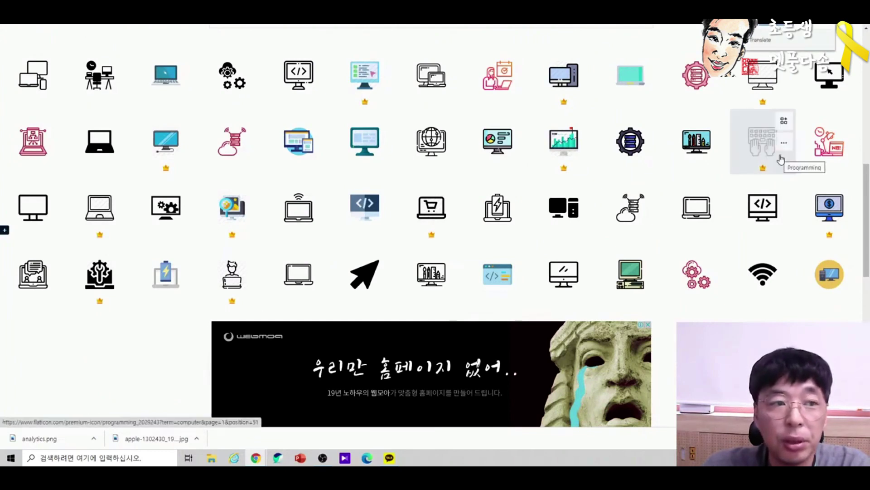
- Reopen the monitor icon with the pie chart, download its free PNG again and close the icon's page
left_click(501, 144)
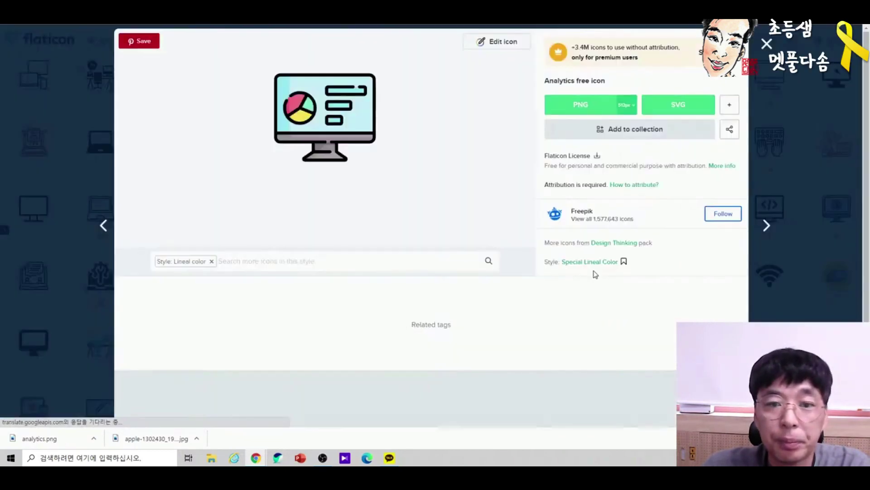
left_click(588, 106)
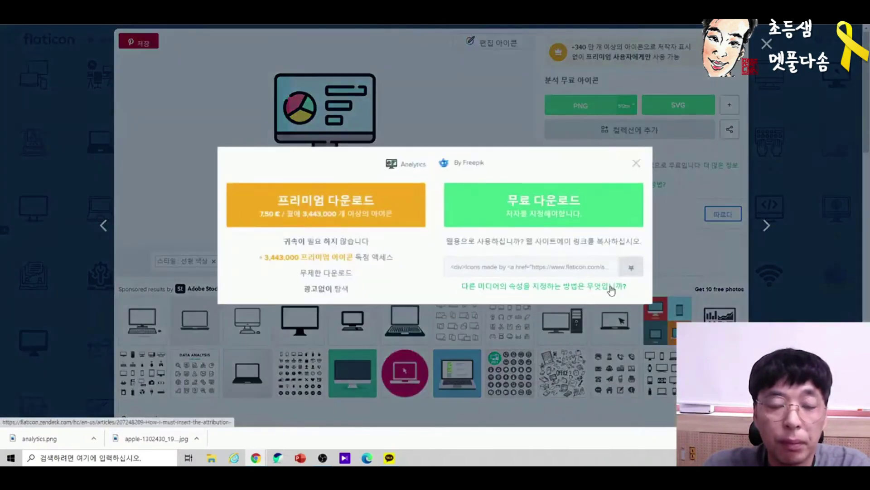
left_click(552, 207)
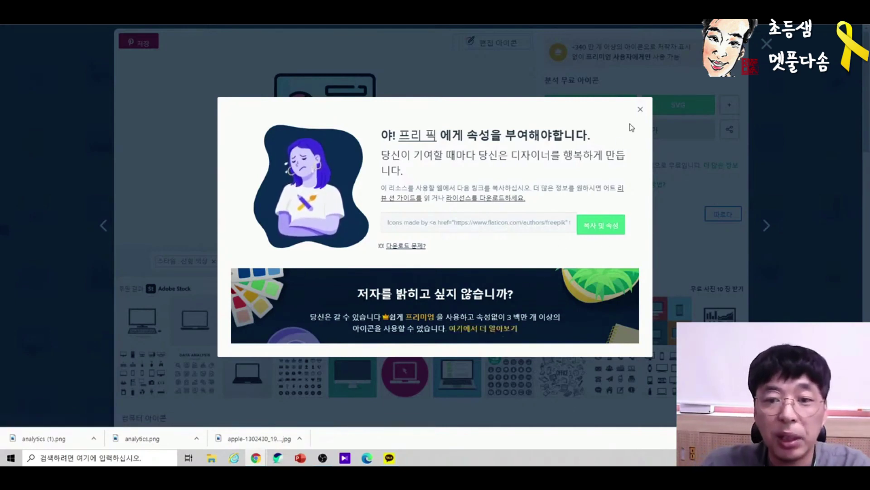
left_click(640, 111)
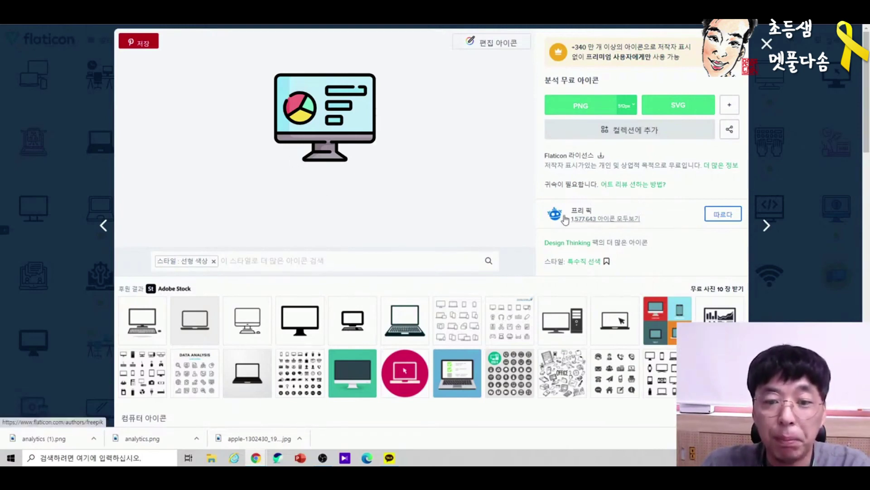
left_click(767, 44)
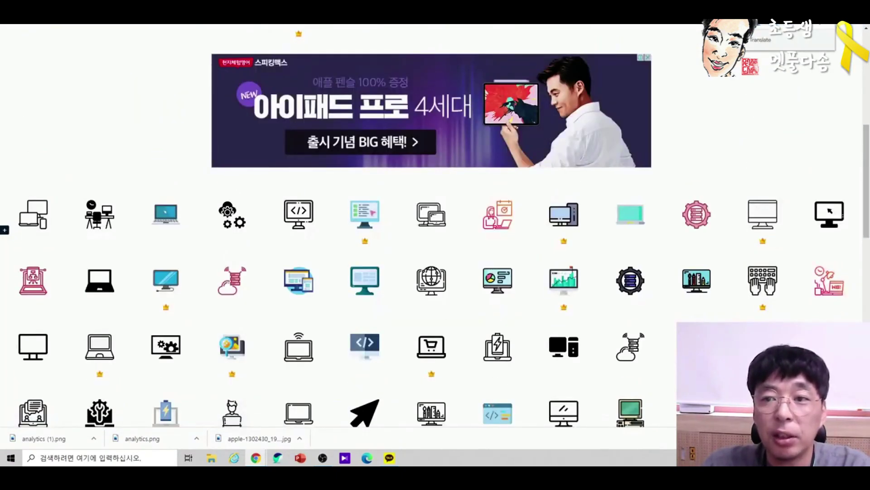
- Switch to Pixabay and search for "computer" with the image type limited to vector graphics (벡터 그래픽)
scroll(556, 318, "up", 4)
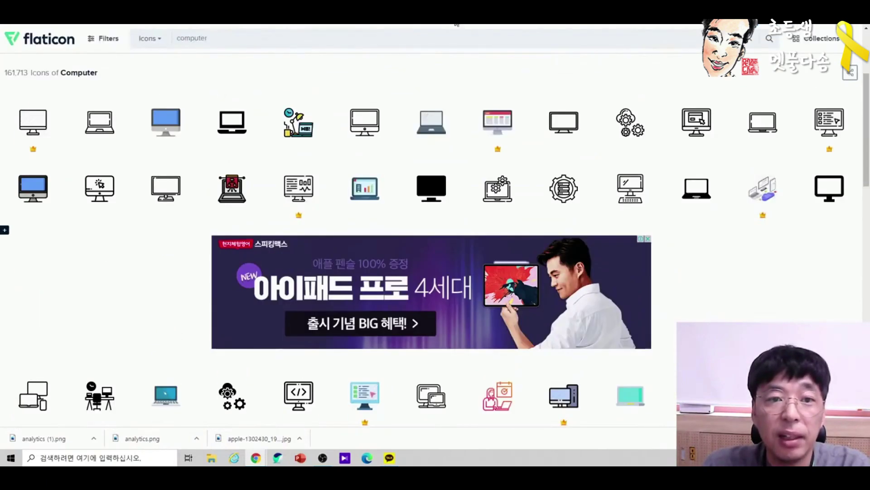
left_click(456, 22)
left_click(453, 36)
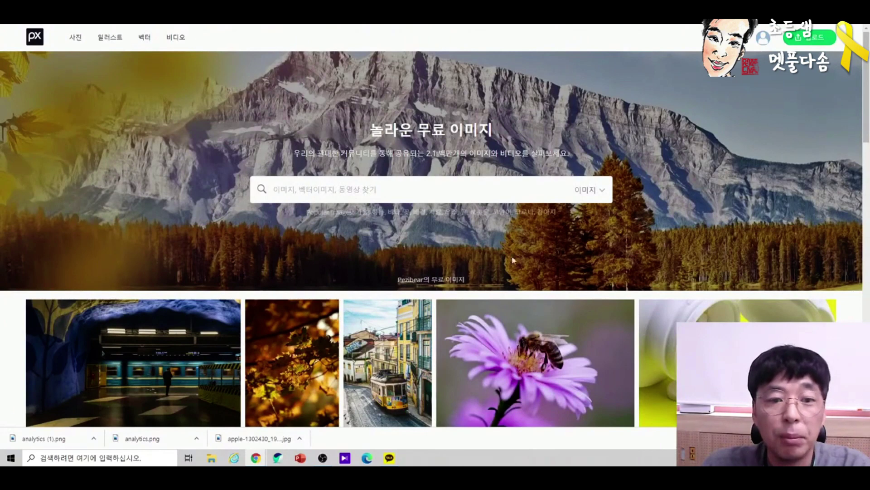
left_click(600, 191)
left_click(584, 245)
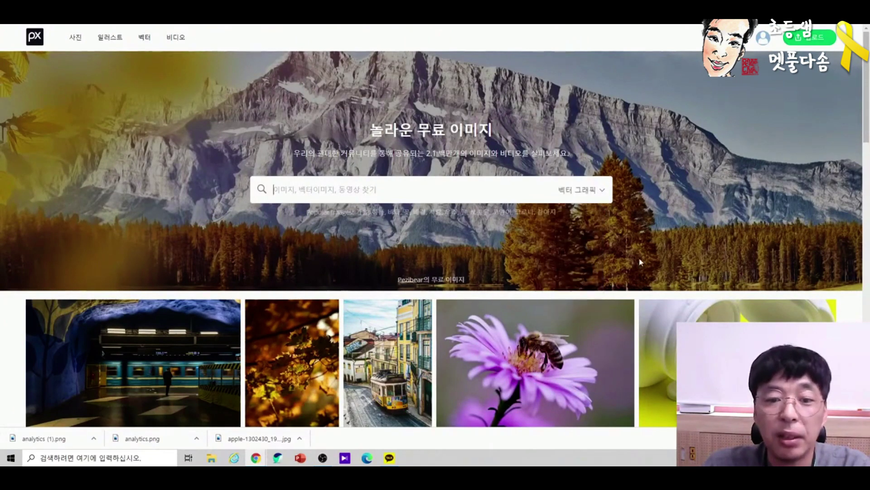
left_click(424, 188)
type("a")
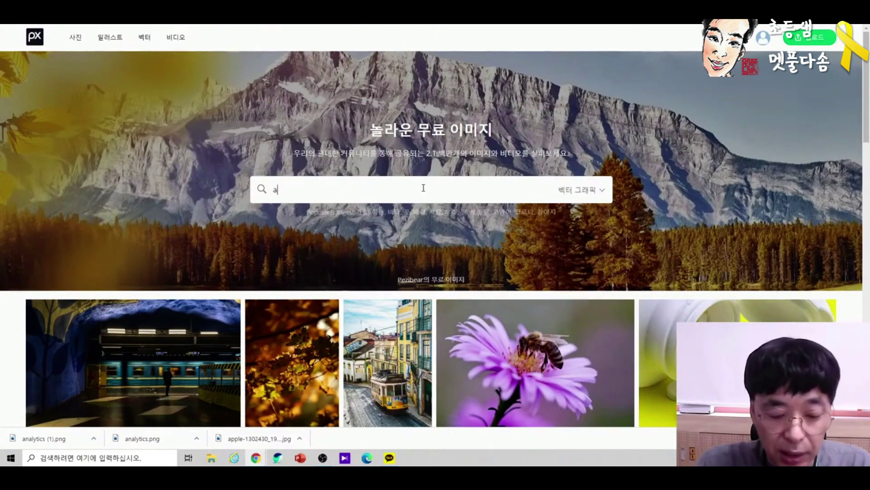
key("BackSpace")
type("co")
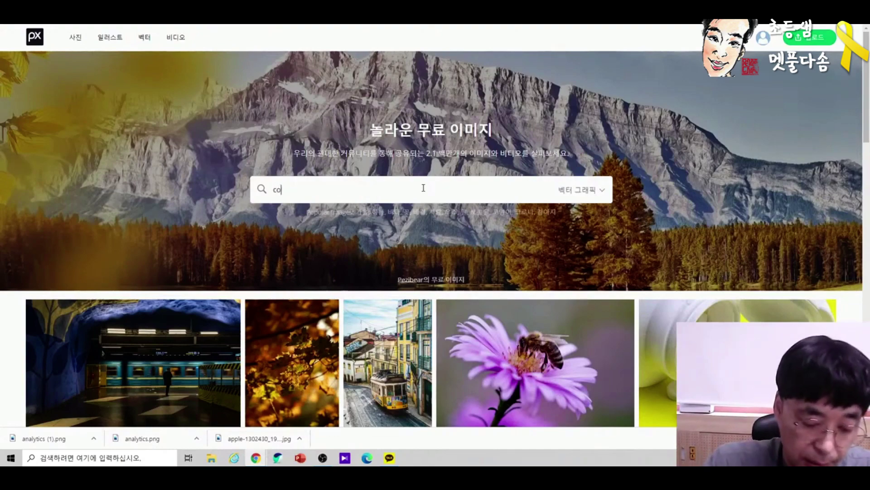
type("mputer")
key("Return")
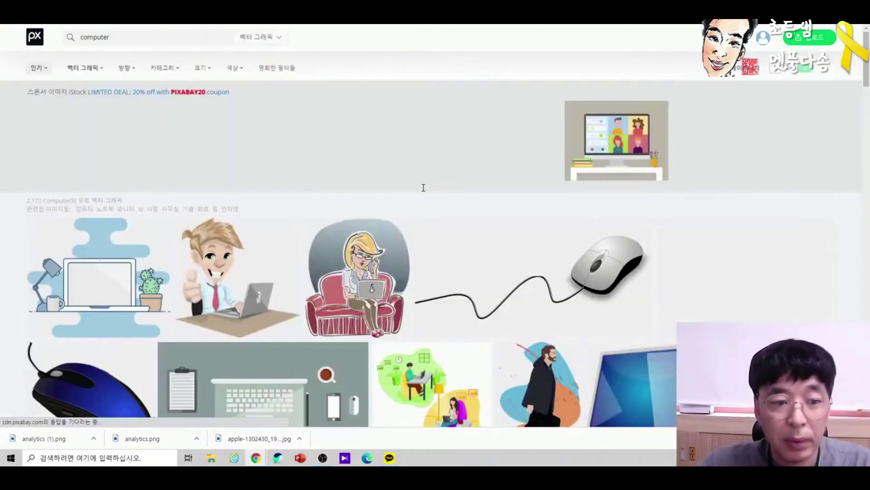
- Browse the computer vector graphics and compare the sponsored row with the free illustrations below it
scroll(442, 203, "down", 2)
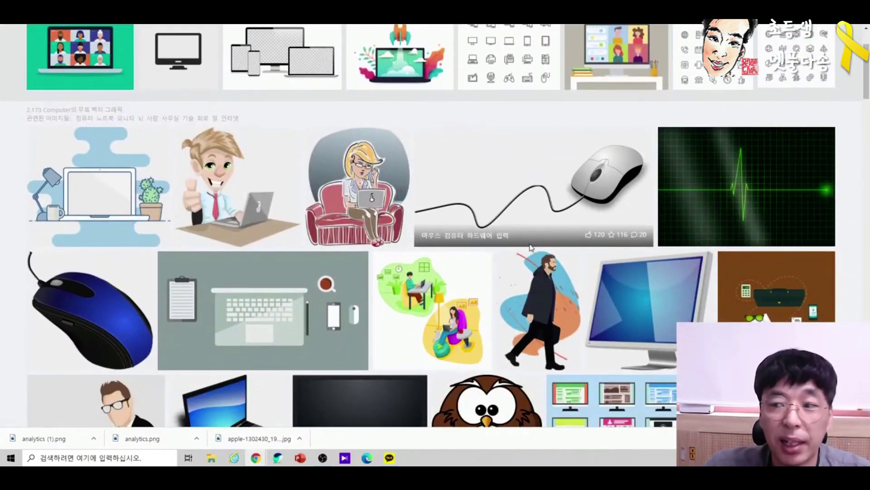
scroll(460, 278, "down", 3)
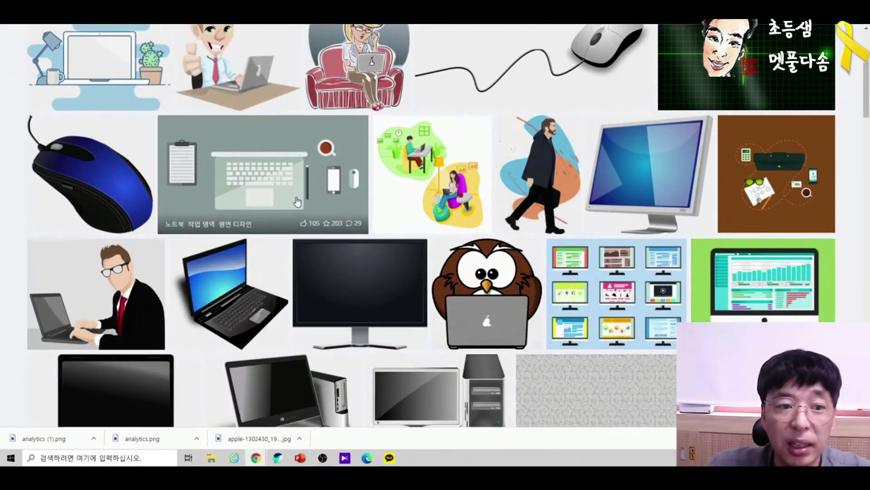
scroll(303, 198, "up", 5)
scroll(537, 311, "down", 4)
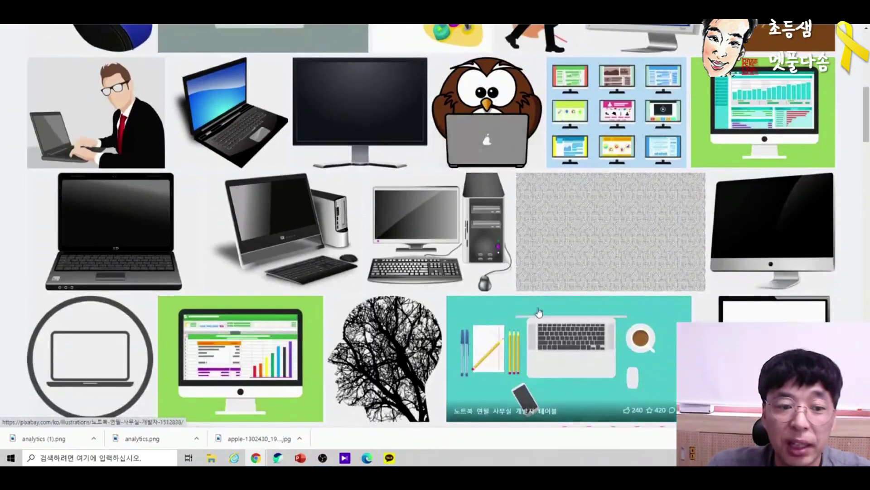
scroll(655, 287, "down", 2)
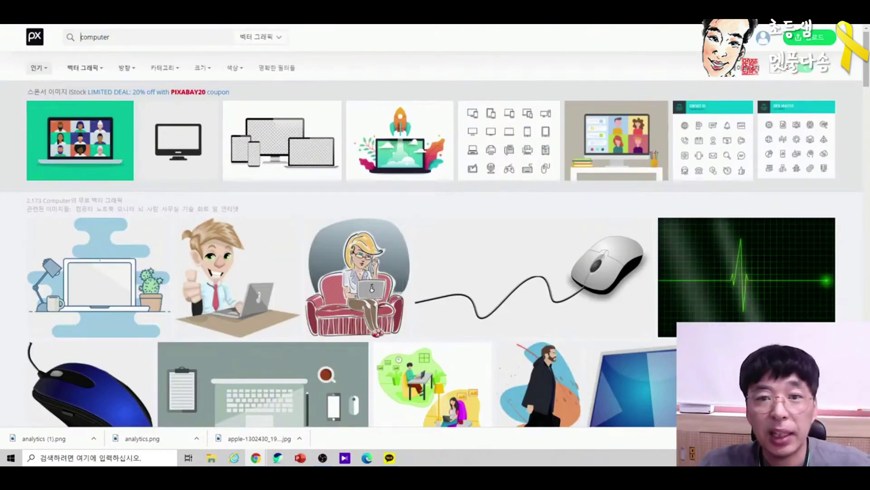
key("super")
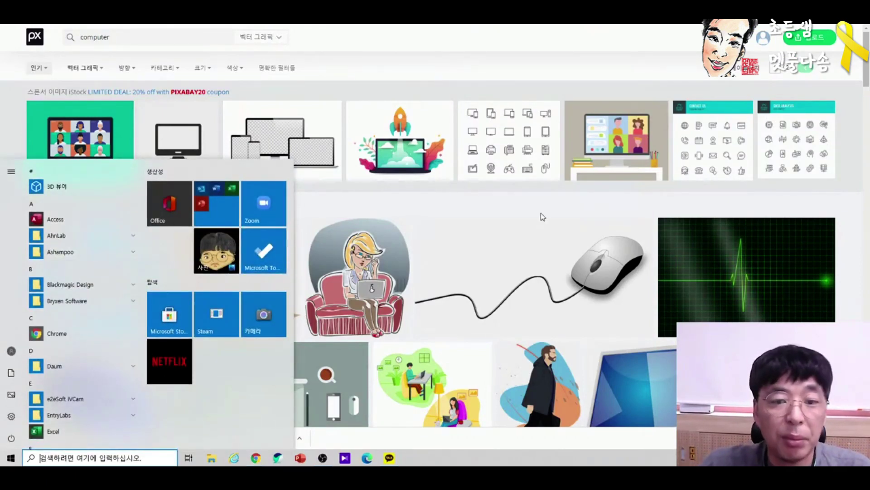
key("super")
key("super")
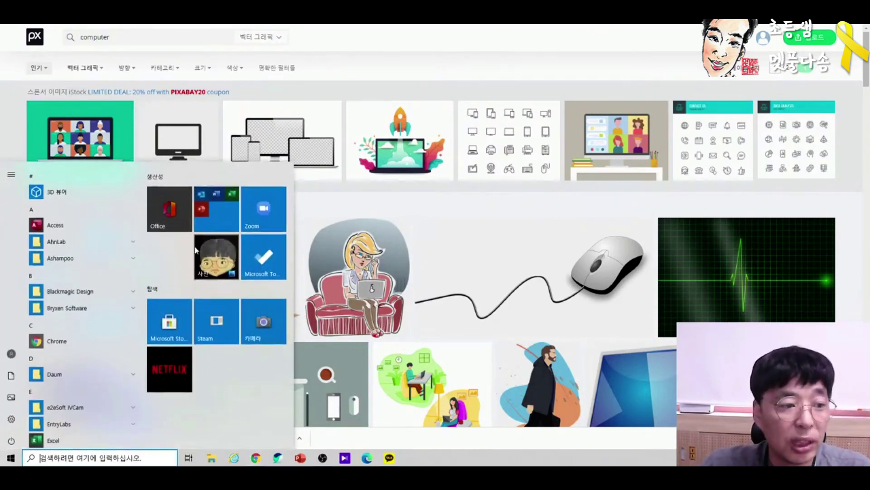
key("super")
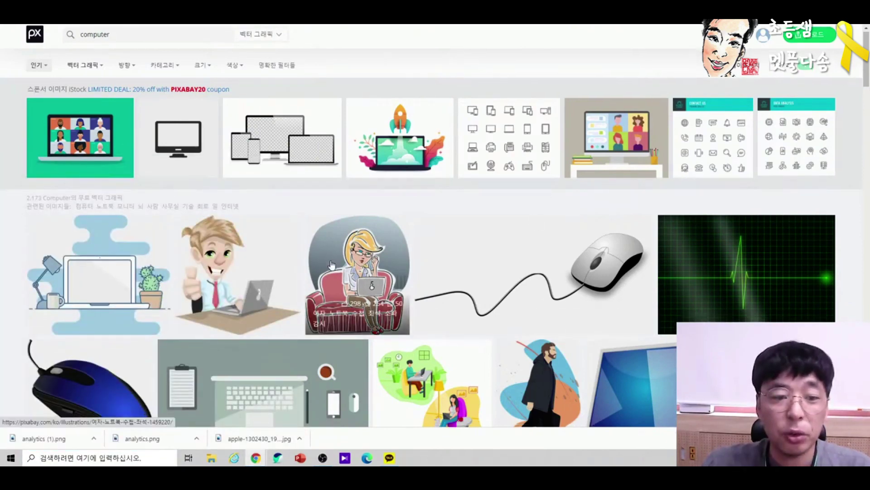
- Look through the first rows of free computer illustrations once more and return to the start of the results
scroll(621, 293, "down", 4)
scroll(621, 292, "down", 1)
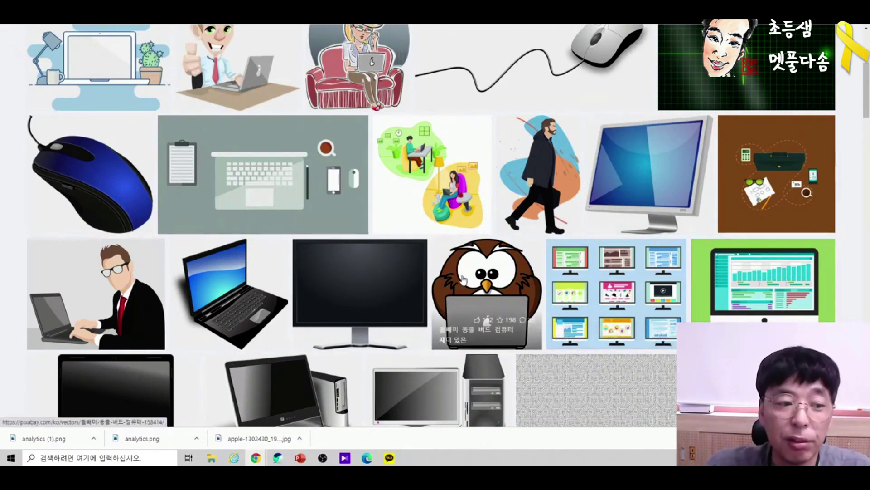
scroll(213, 261, "up", 5)
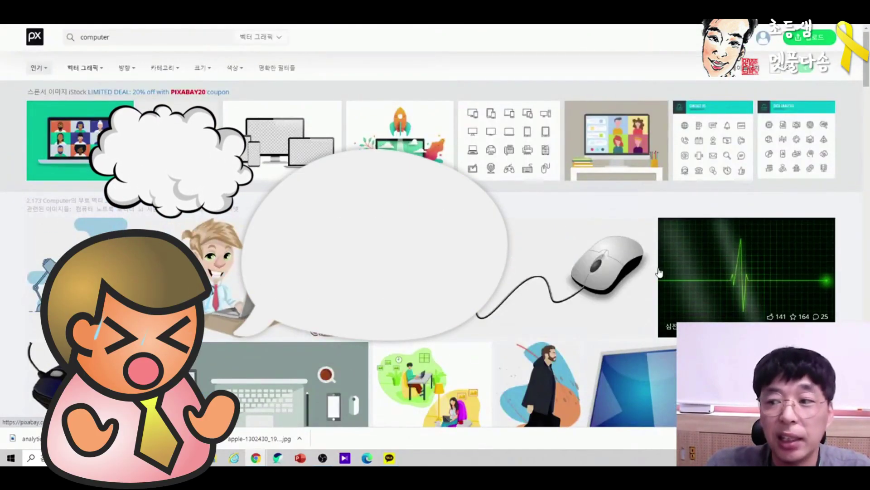
- Open Google and search for "미리캔버스"
left_click(50, 23)
left_click(431, 175)
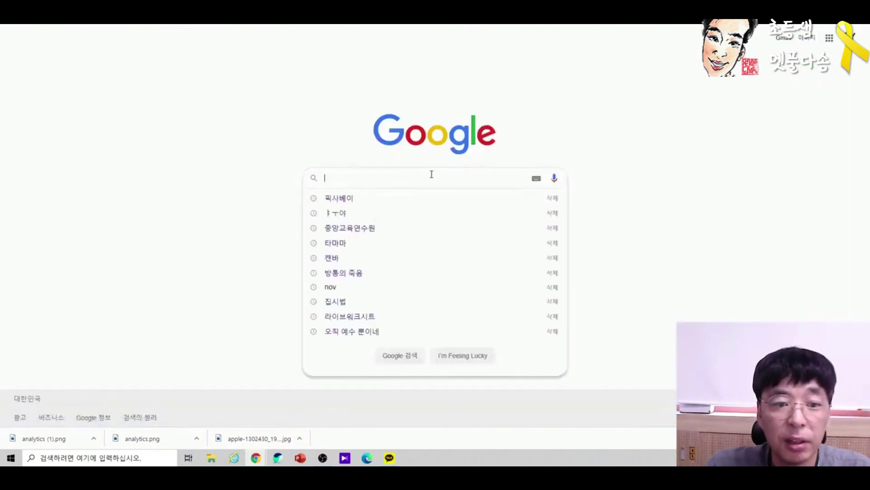
left_click(630, 206)
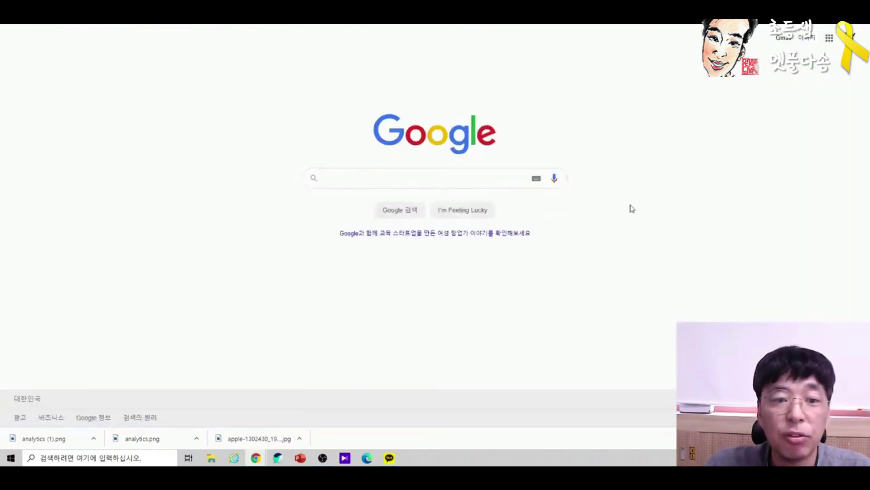
left_click(430, 184)
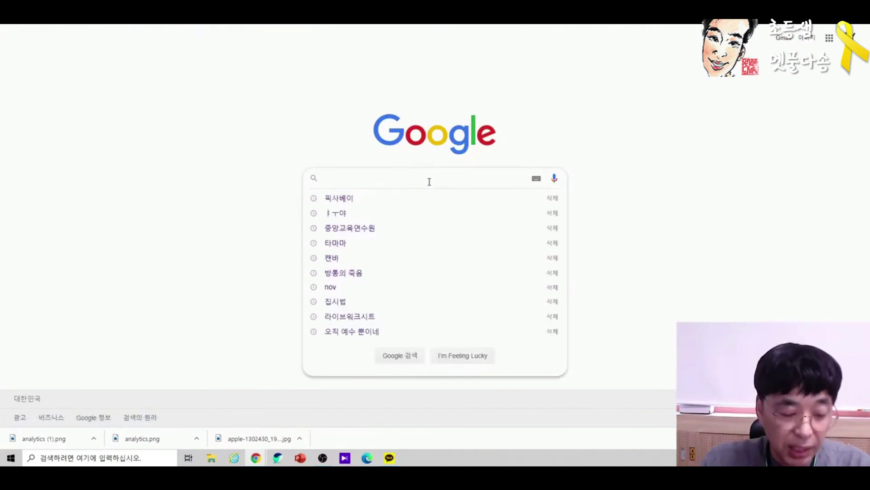
type("alfl")
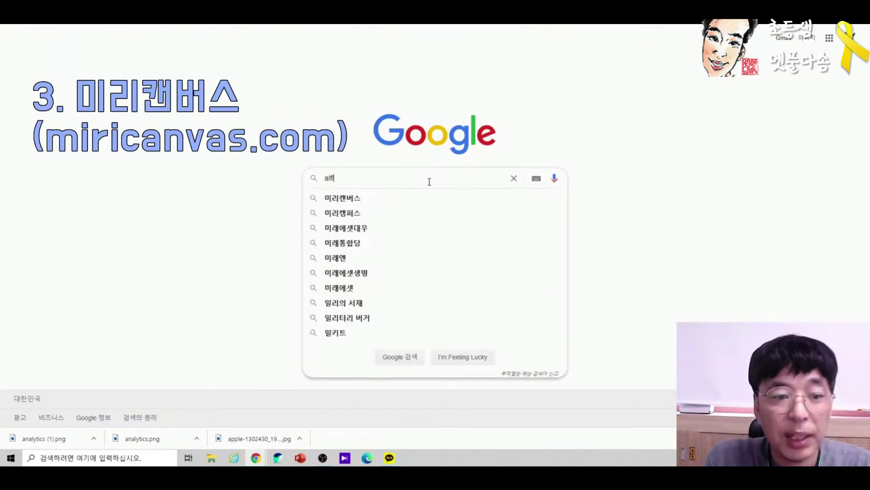
key("BackSpace")
key("BackSpace")
key("BackSpace")
key("BackSpace")
type("미리캔버스")
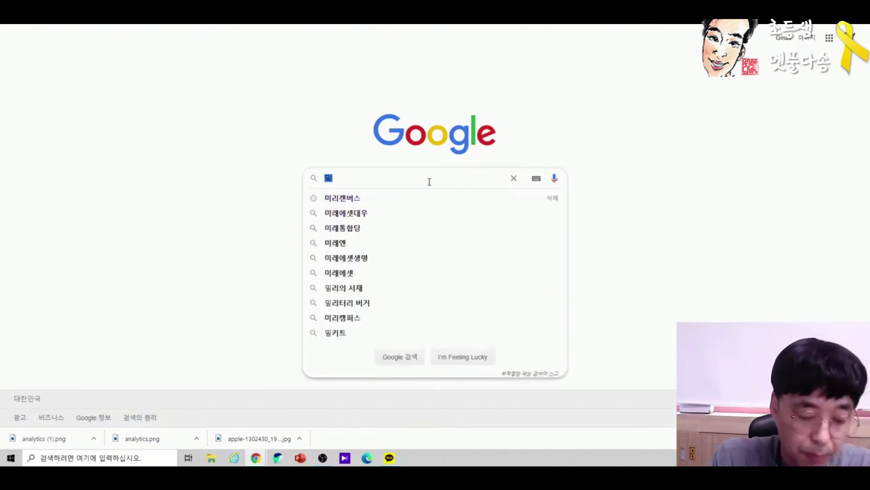
key("Return")
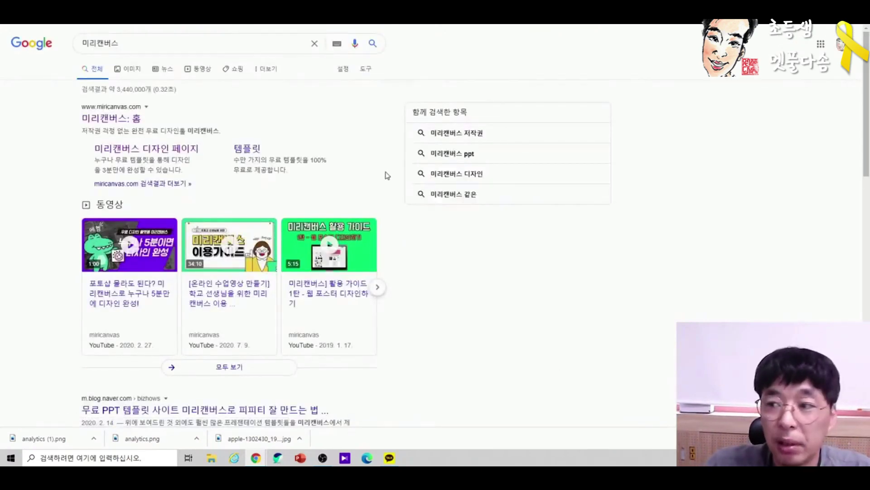
- Open the 미리캔버스 home page, log in with the Google account and choose to stay logged in
left_click(113, 120)
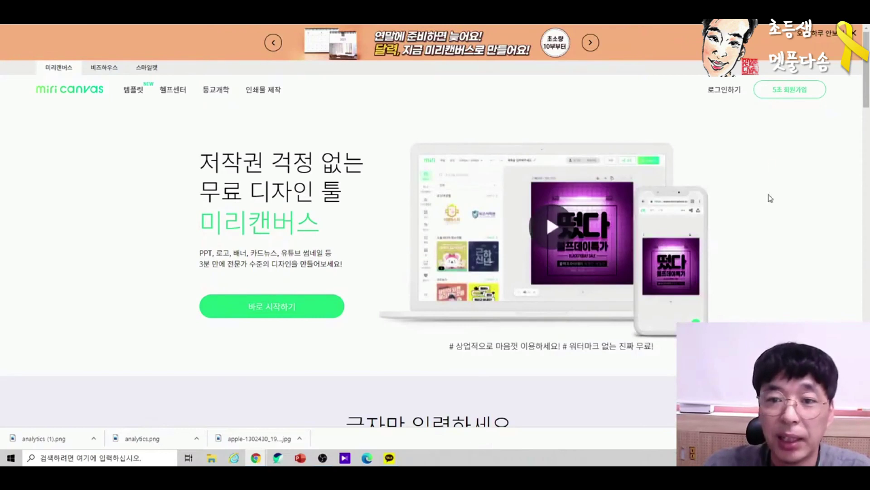
left_click(725, 93)
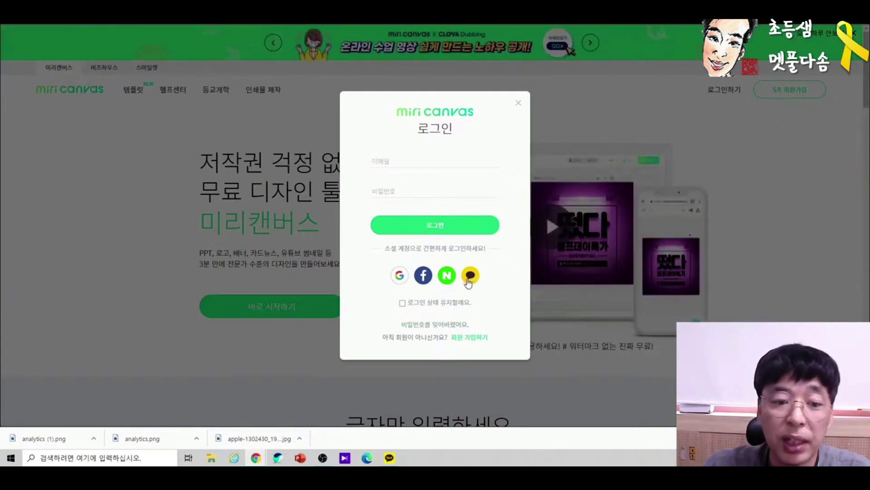
left_click(399, 274)
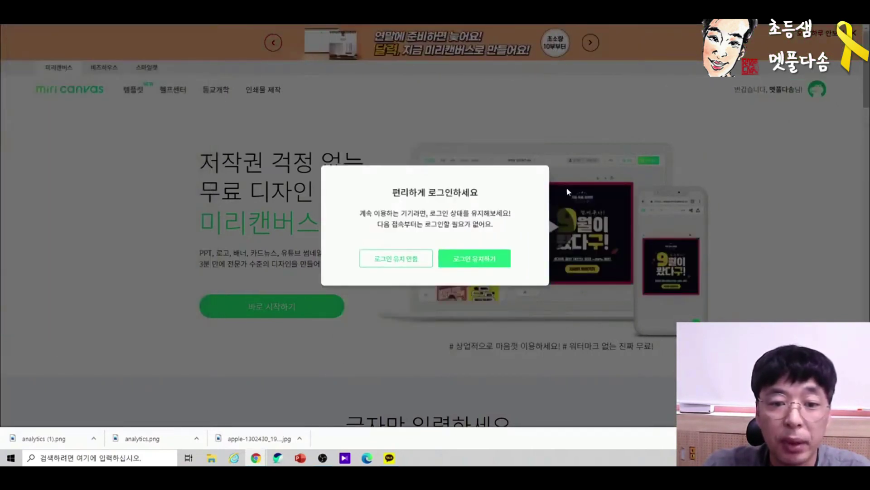
left_click(474, 259)
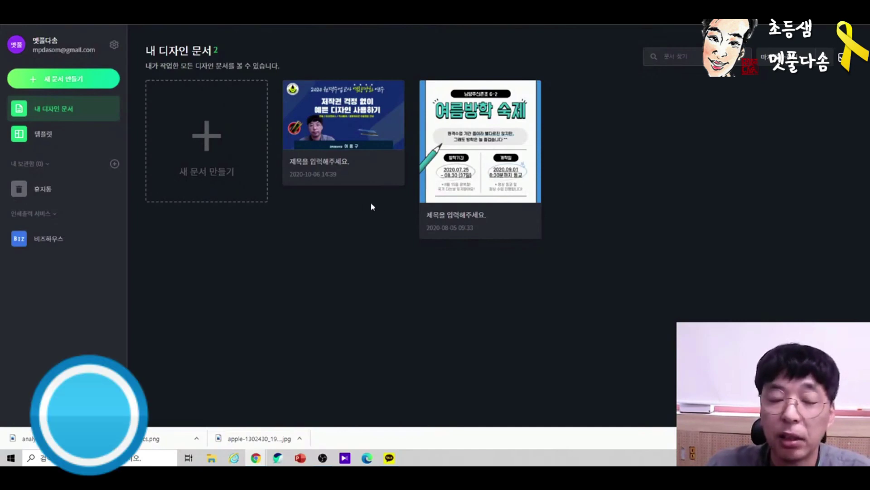
- Create a new design document with the YouTube thumbnail (썸네일) preset of 1280 px × 720 px
left_click(211, 146)
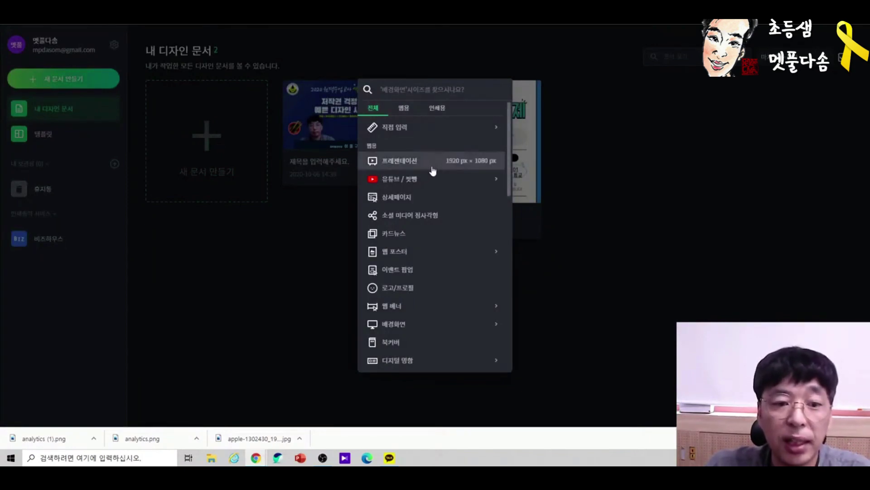
left_click(418, 182)
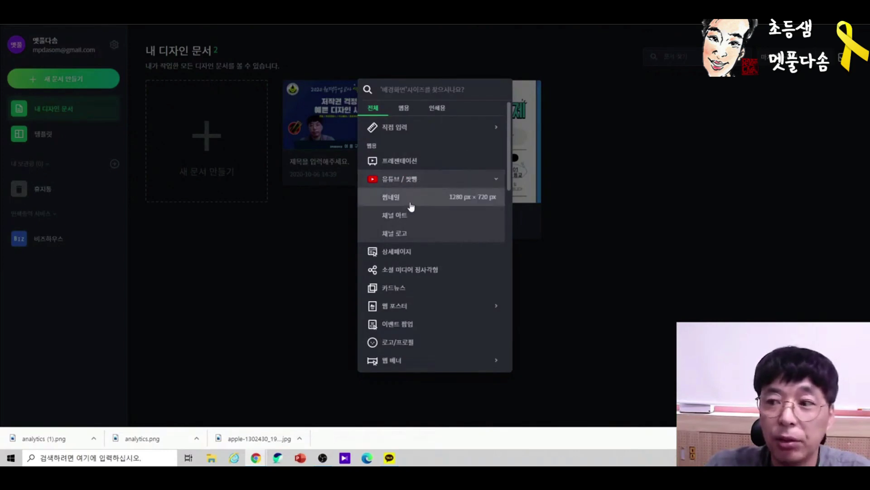
left_click(411, 199)
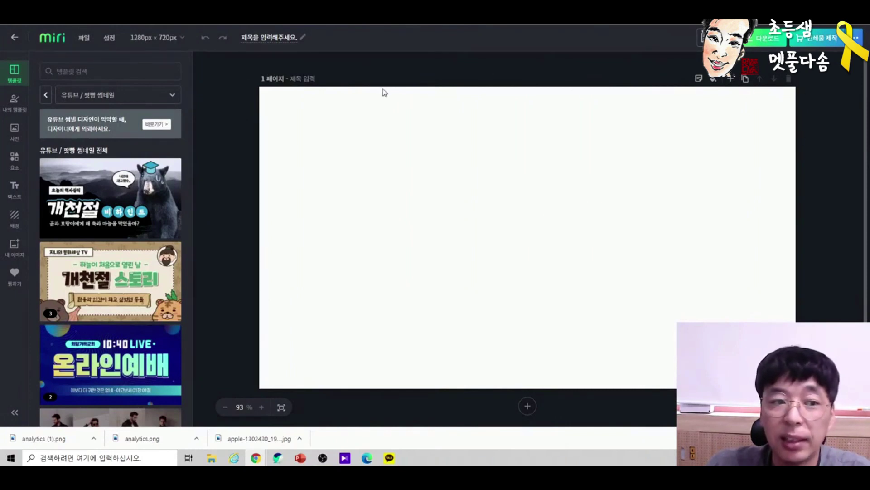
- Look over the YouTube thumbnail templates and filter them with the suggested keyword 교육
scroll(80, 246, "down", 8)
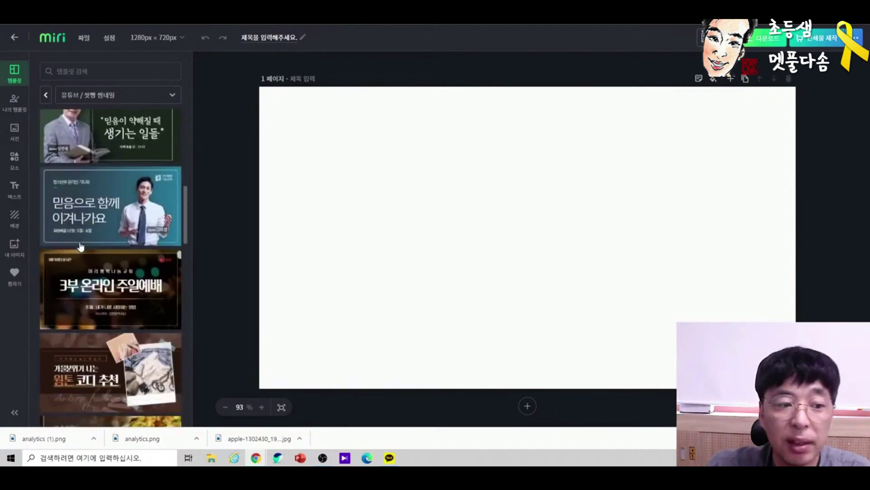
scroll(80, 246, "up", 8)
scroll(79, 246, "down", 1)
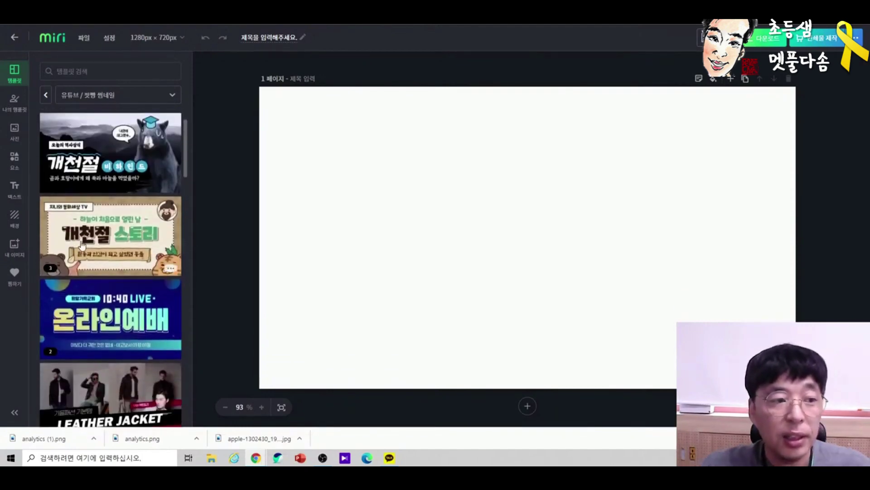
left_click(90, 72)
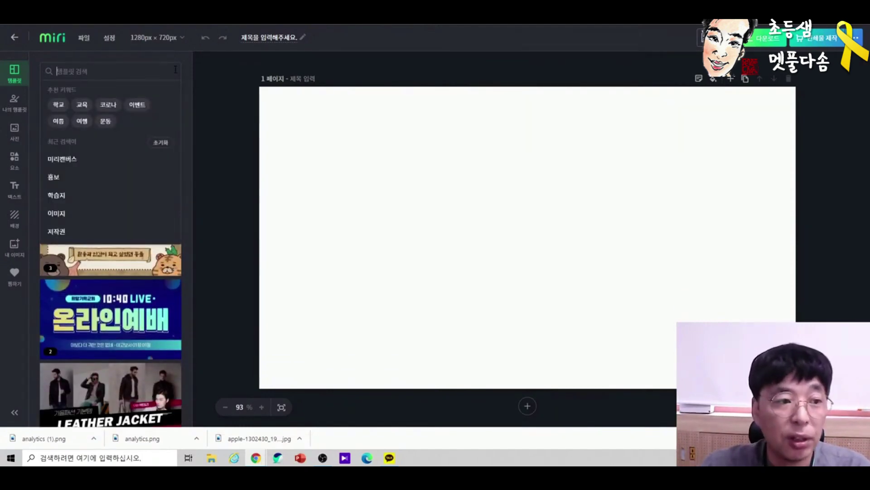
left_click(82, 104)
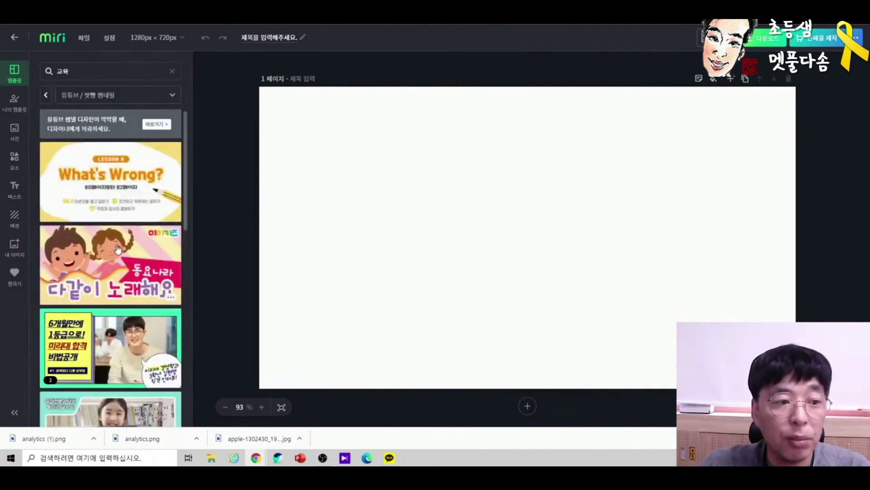
- Find the "제 5단원 1-2차시" template among the education results and apply its blue version to the blank page
scroll(121, 221, "down", 10)
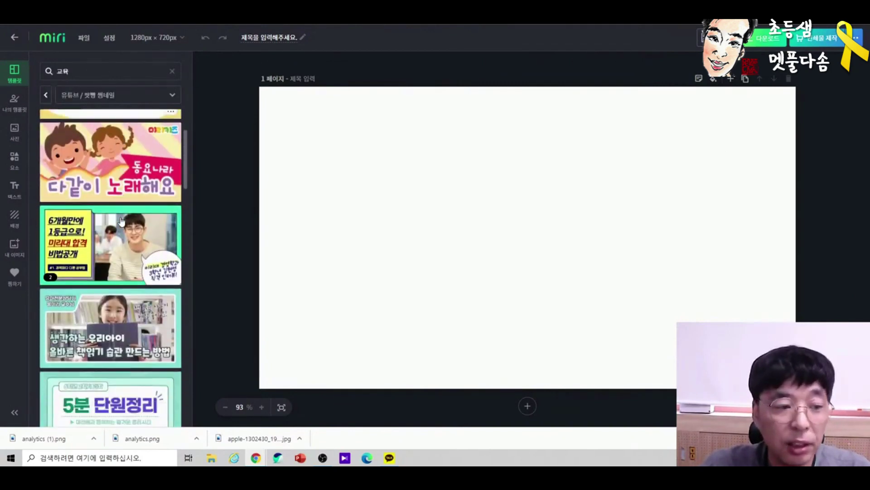
scroll(123, 223, "up", 2)
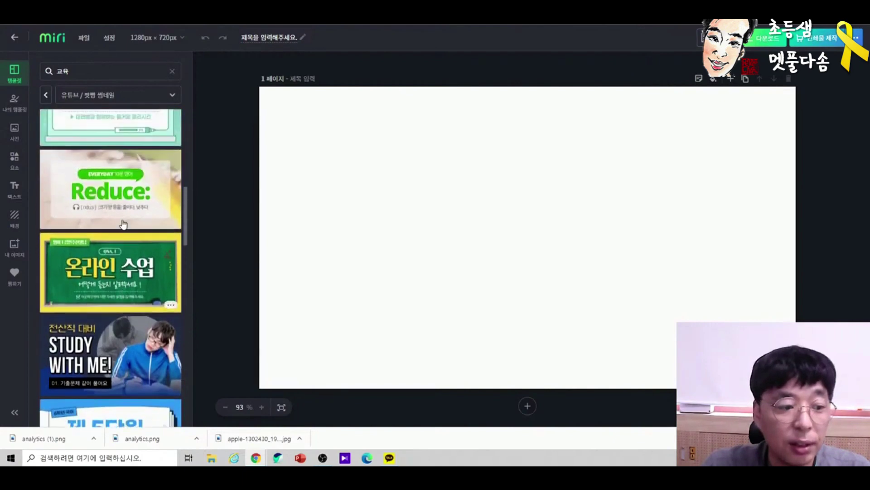
scroll(126, 245, "down", 5)
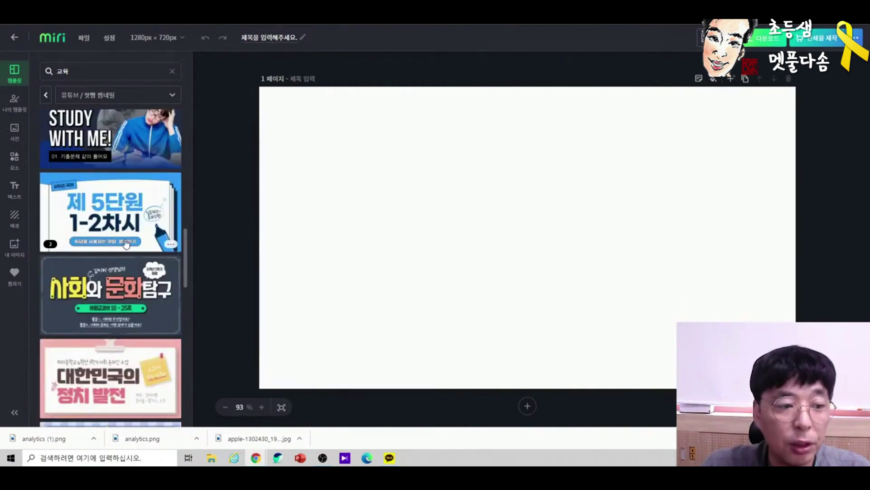
left_click(124, 209)
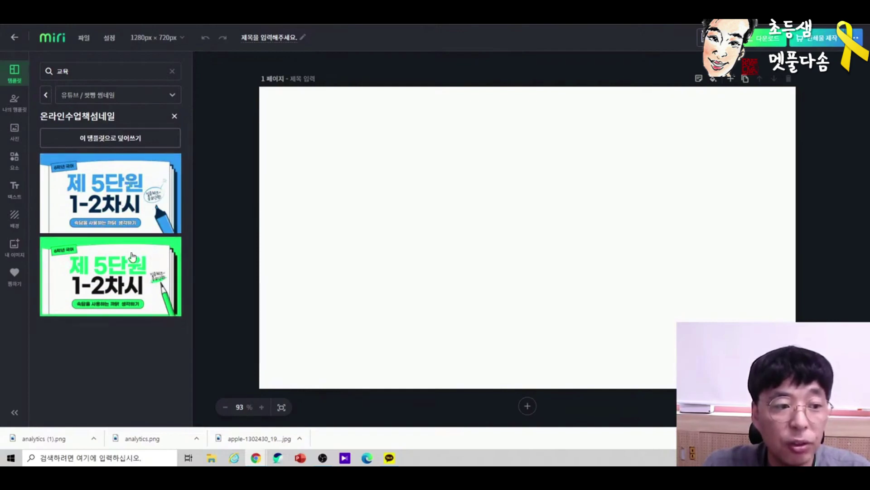
left_click(104, 201)
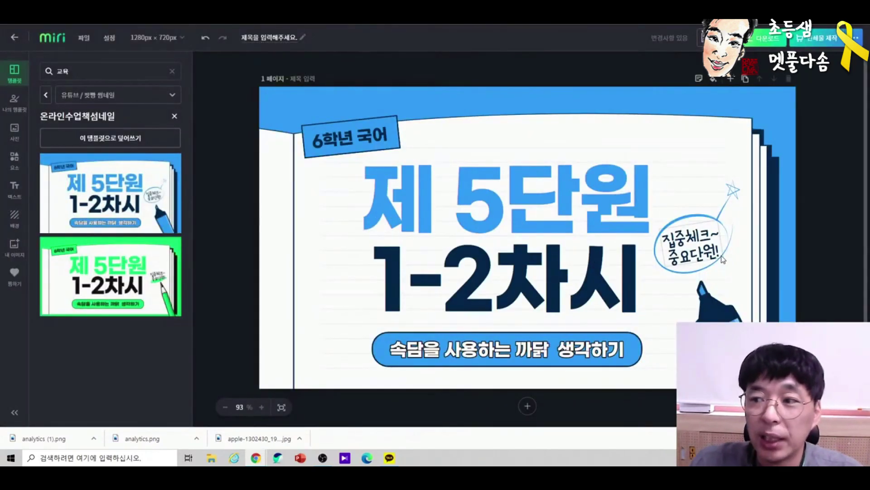
left_click(372, 141)
left_click(372, 141)
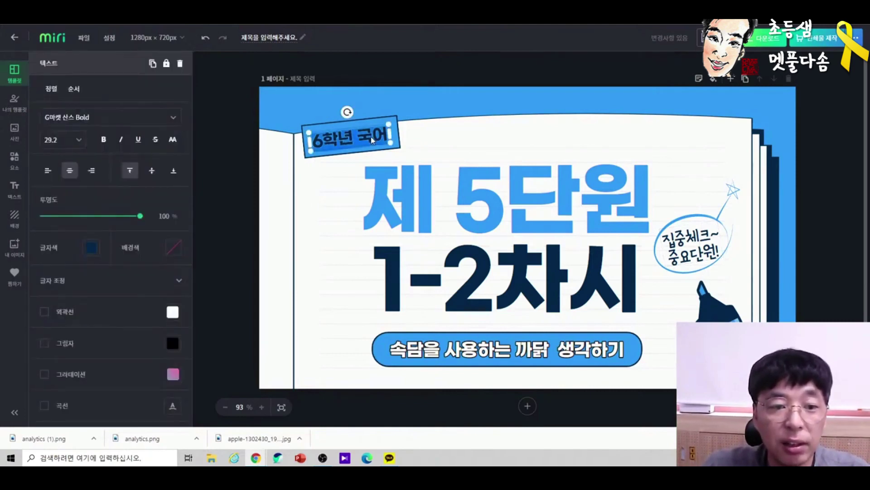
left_click(443, 122)
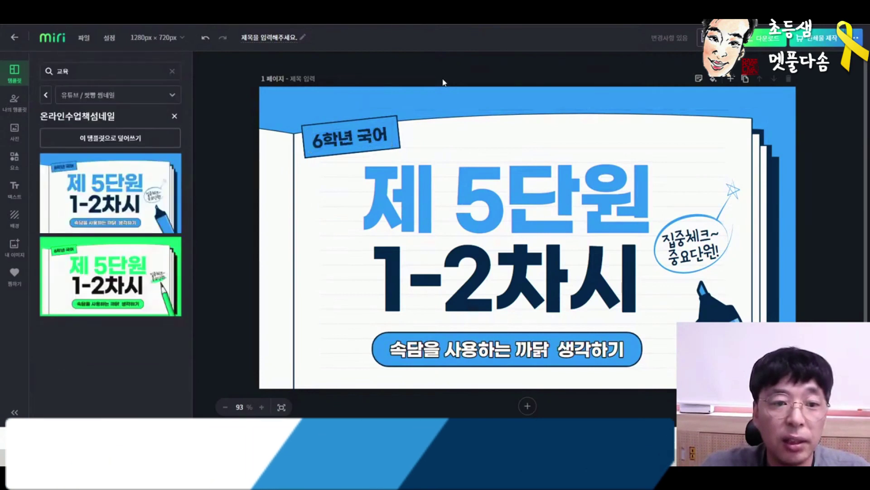
- Replace the subject word in the small "6학년 국어" label so that it reads "6학년 수학"
left_click(371, 139)
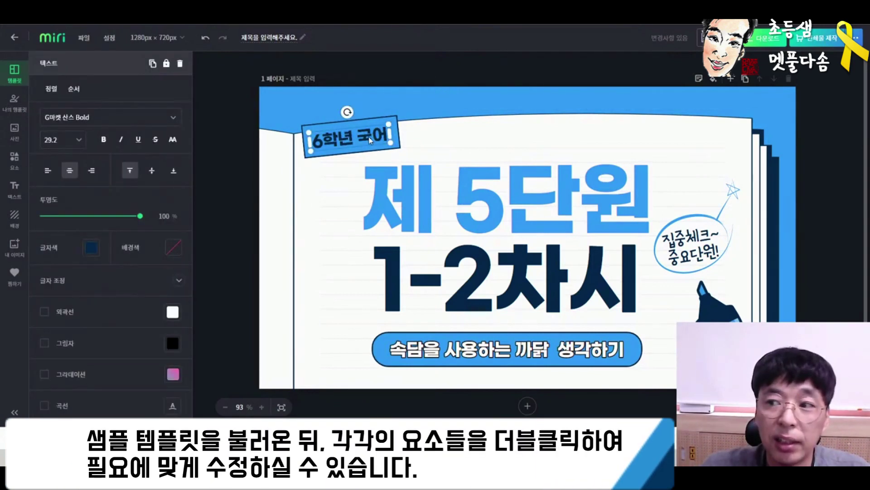
double_click(370, 140)
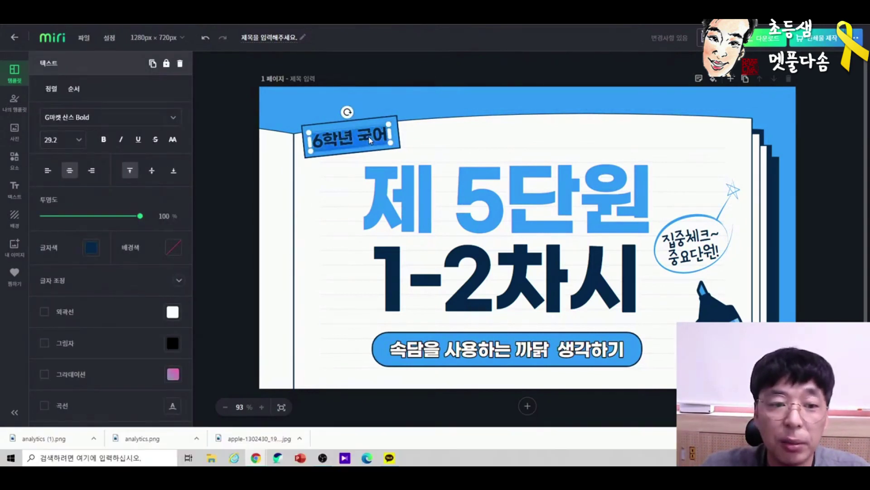
left_click(371, 139)
key("shift+Left")
key("shift+Left")
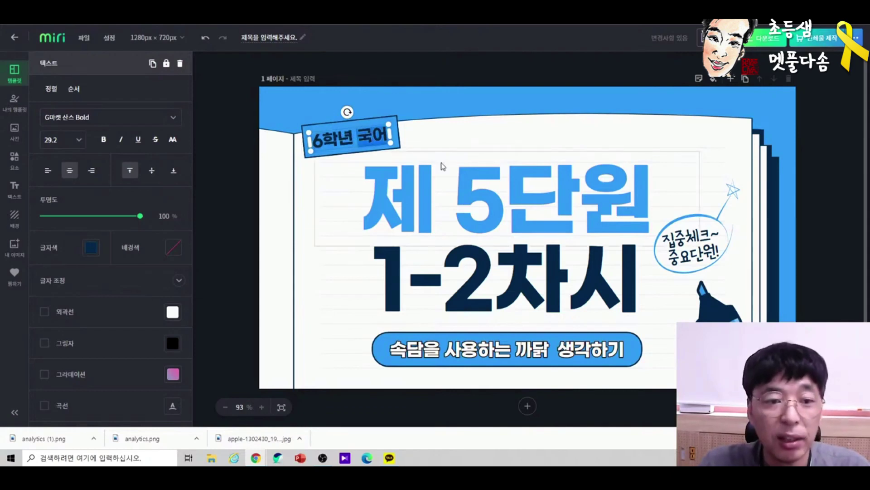
type("수하")
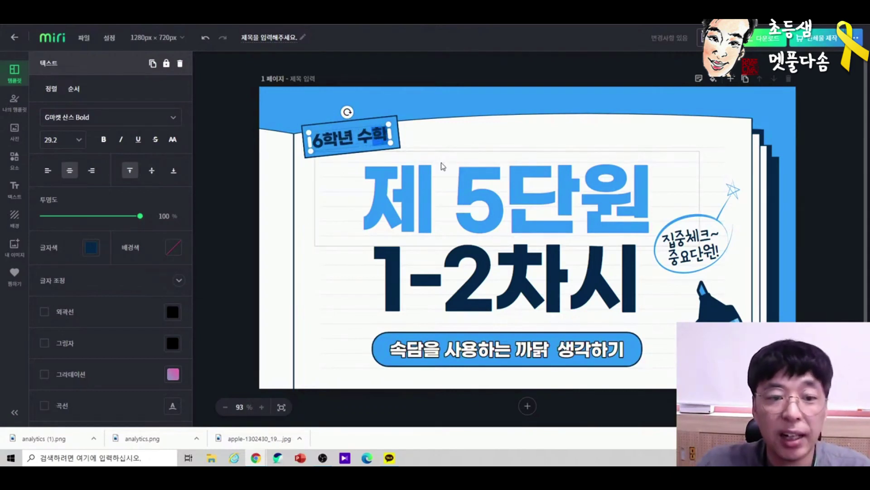
- Change the unit number in the large blue heading so that it reads "제 1단원"
double_click(476, 192)
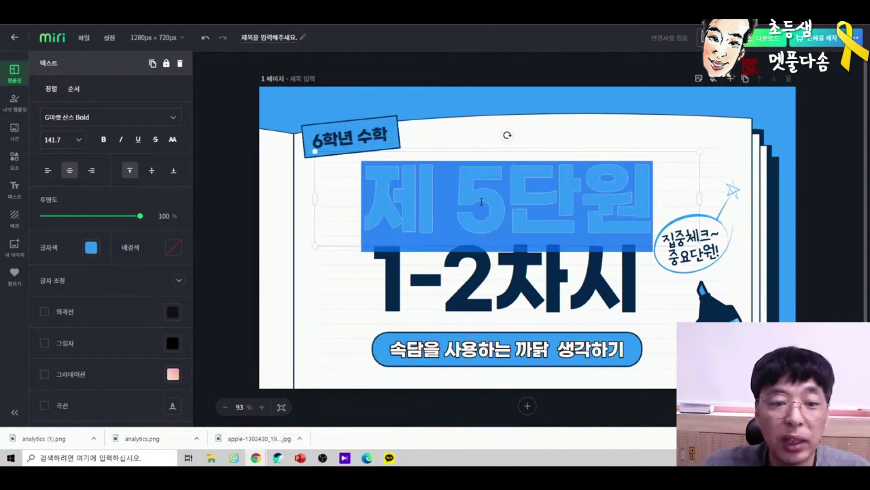
left_click(481, 202)
key("BackSpace")
type("1")
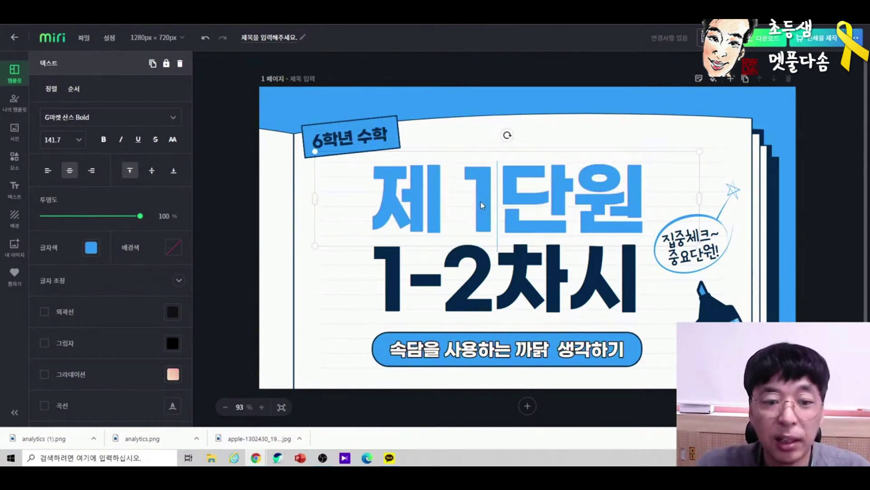
left_click(451, 278)
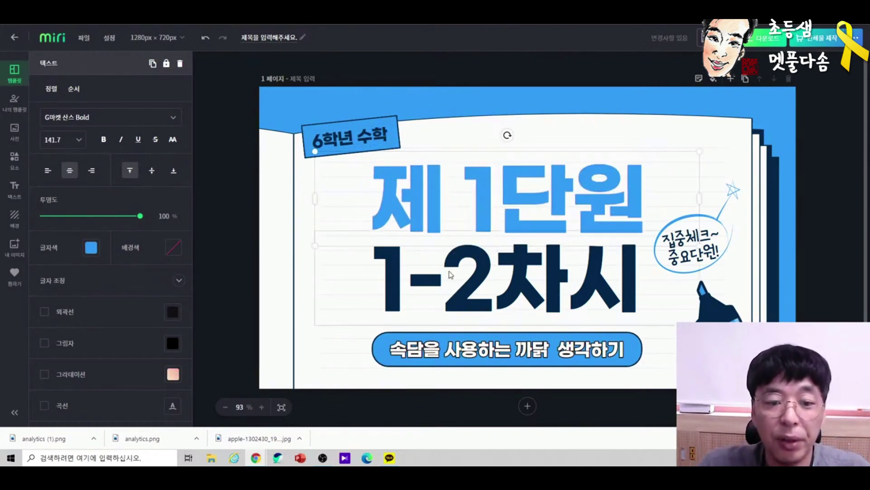
- Delete the note text "집중체크~ 중요단원!" and the hand-drawn oval with the star around it
left_click(692, 259)
key("Delete")
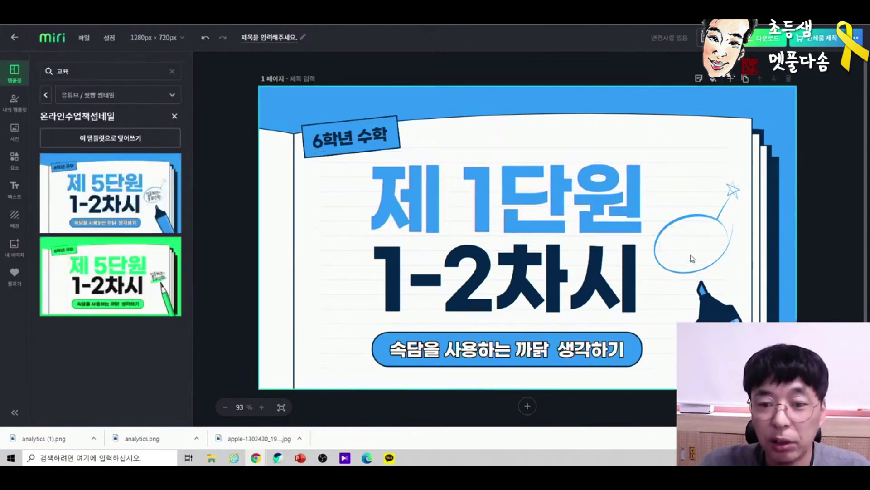
left_click(724, 222)
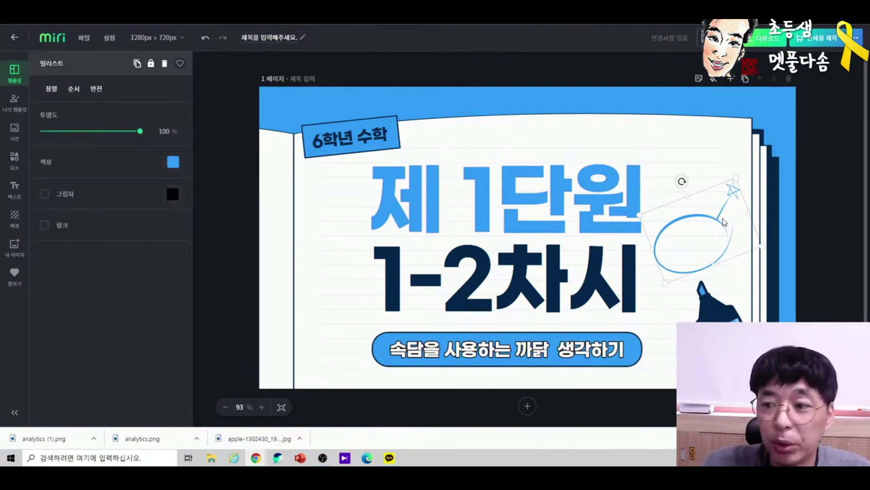
key("Delete")
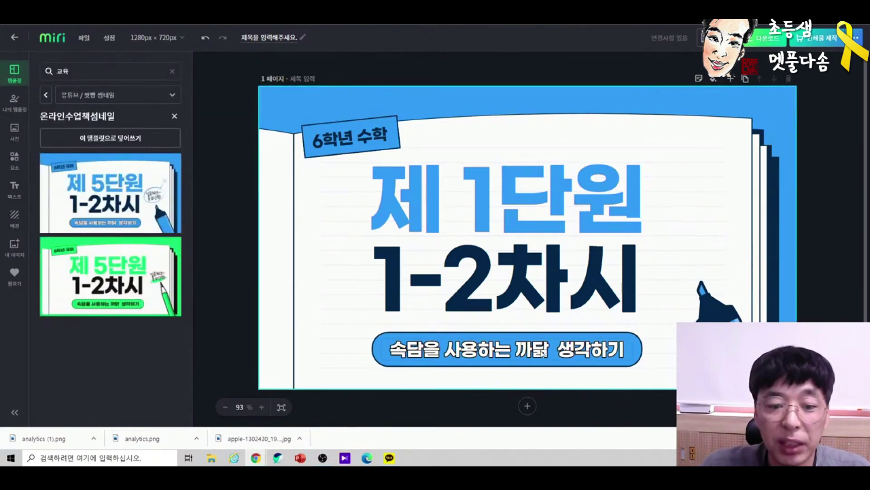
- Replace the subtitle in the blue rounded box with "분수의 나눗셈을 알아봅시다"
left_click(444, 356)
double_click(444, 356)
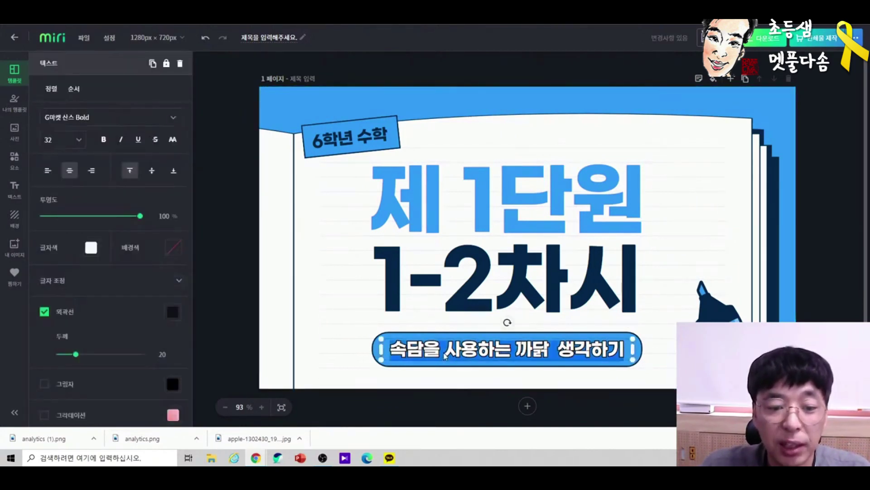
type("ㅂ분수의 나눗세")
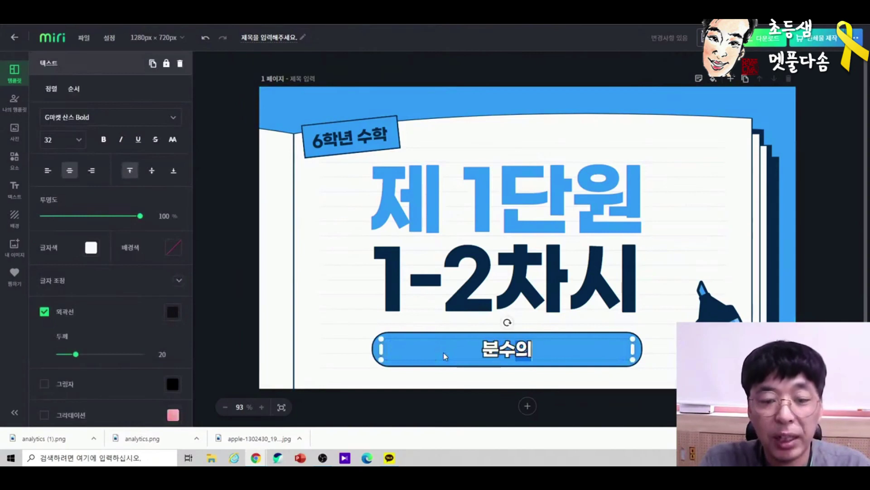
type("ㅁ을 알아볾")
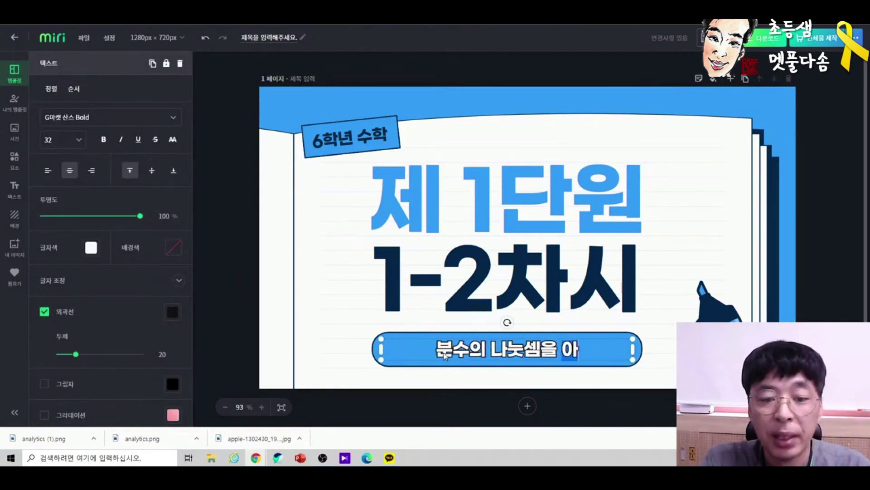
type("시다")
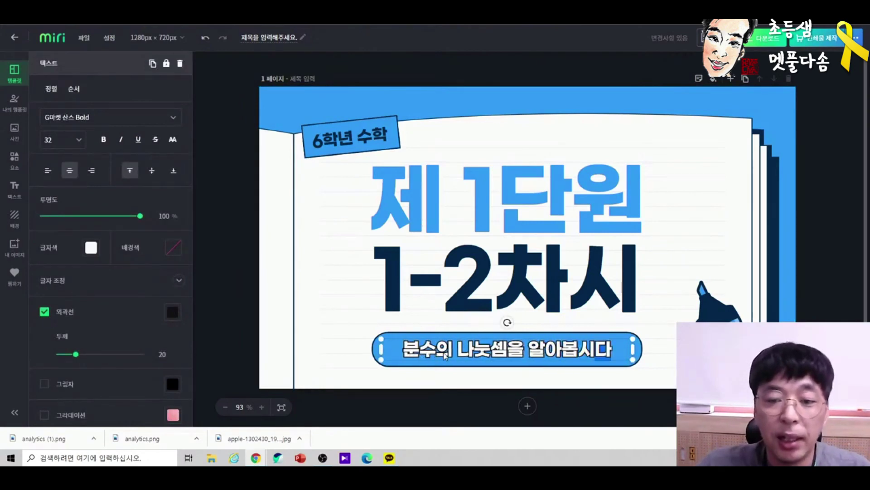
- Recolour the white part of the marker pen illustration to red from the basic palette
left_click(706, 299)
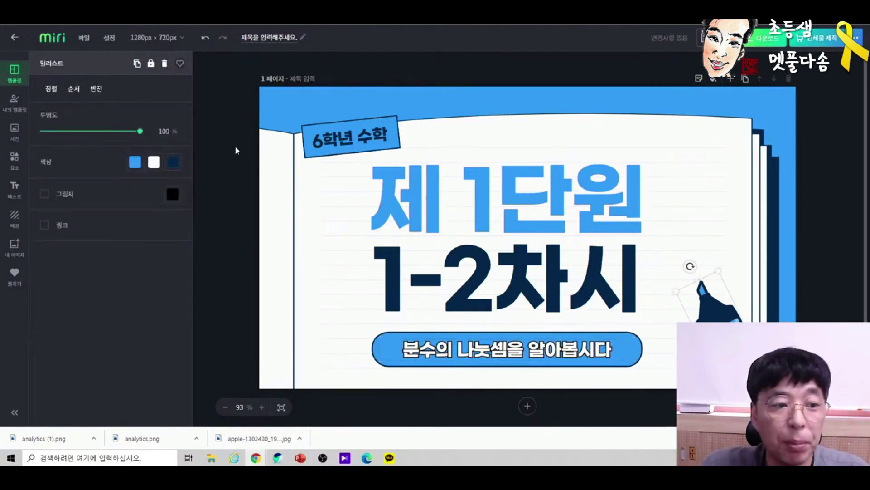
left_click(154, 163)
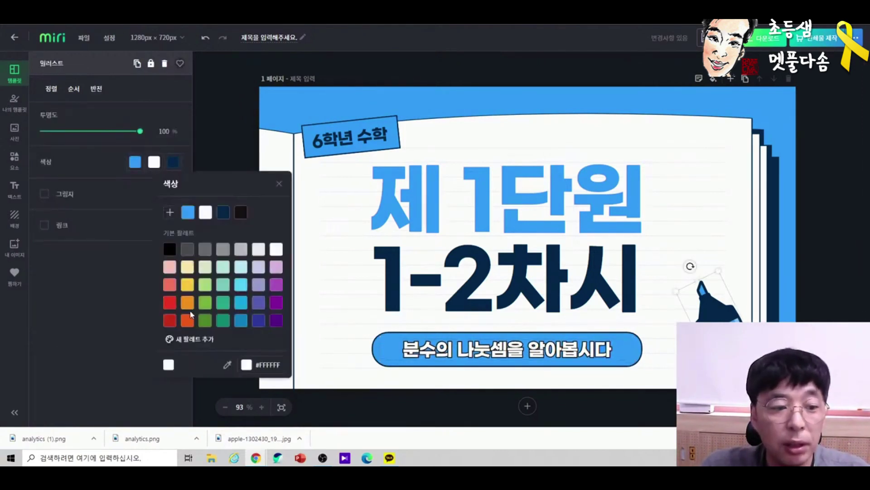
left_click(170, 303)
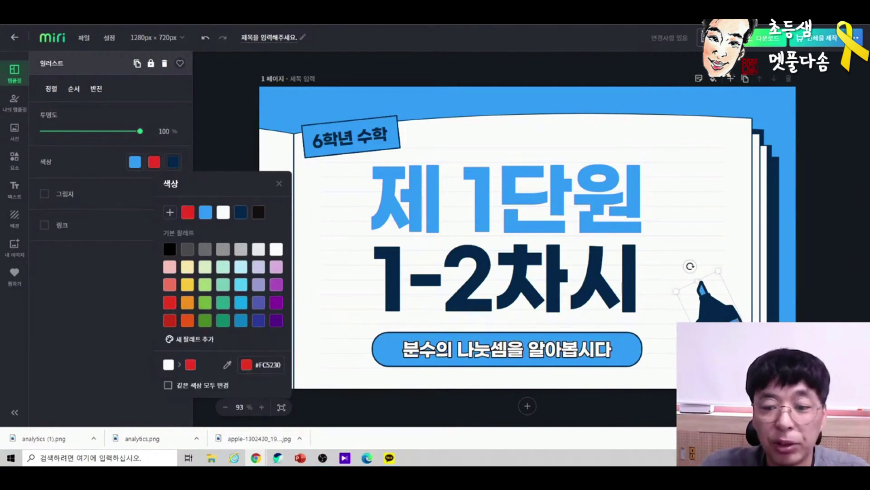
left_click(739, 340)
left_click(154, 162)
left_click(262, 213)
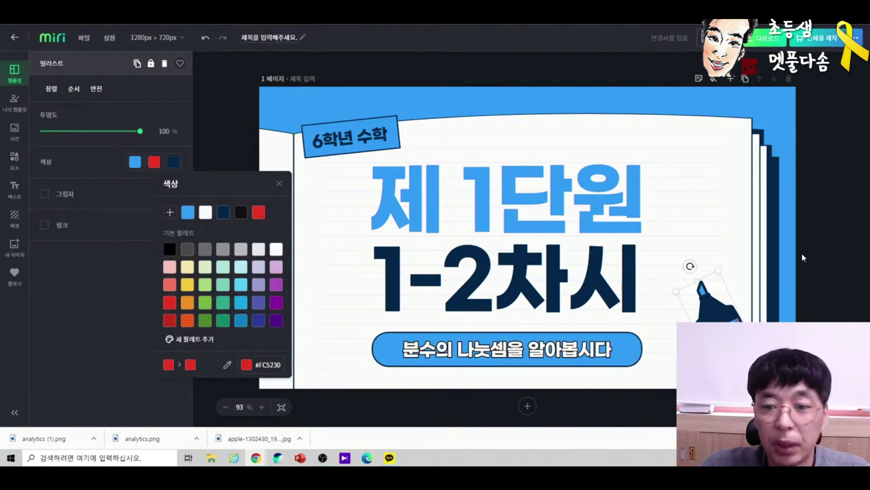
left_click(802, 258)
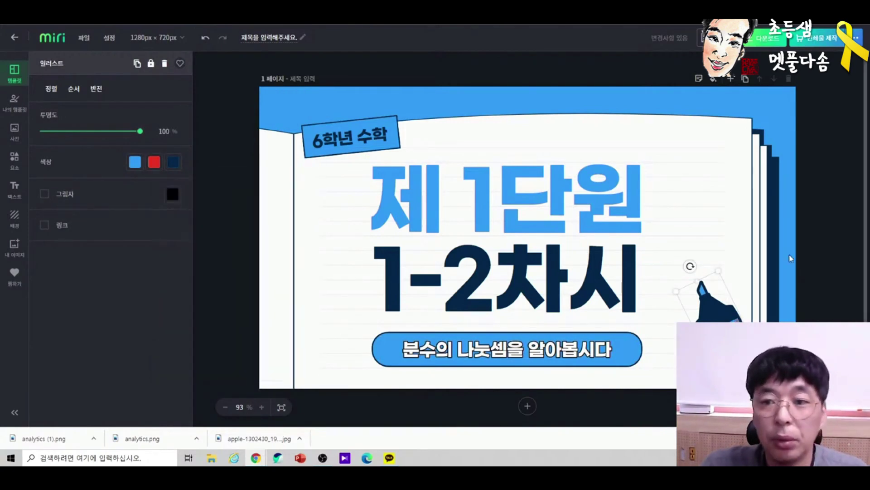
- Recolour only the digit 1 in the heading "제 1단원" to dark red from the basic palette
left_click(503, 211)
double_click(529, 217)
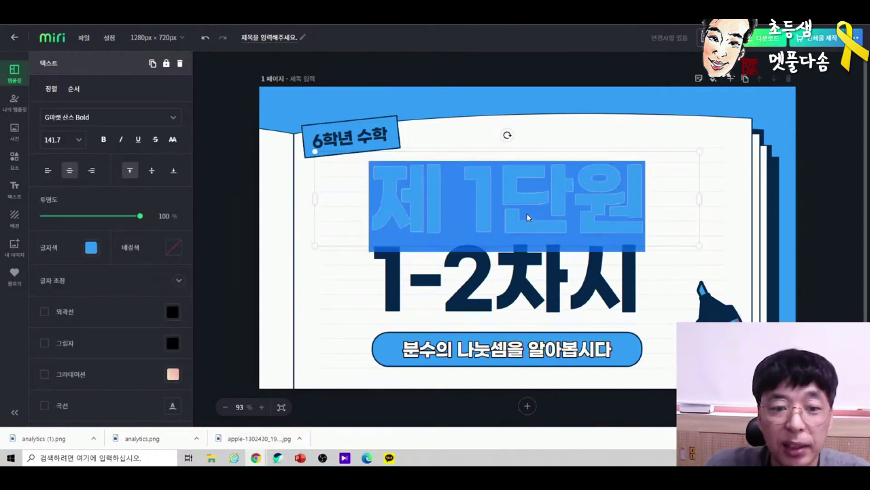
left_click(491, 208)
left_click_drag(493, 208, 459, 206)
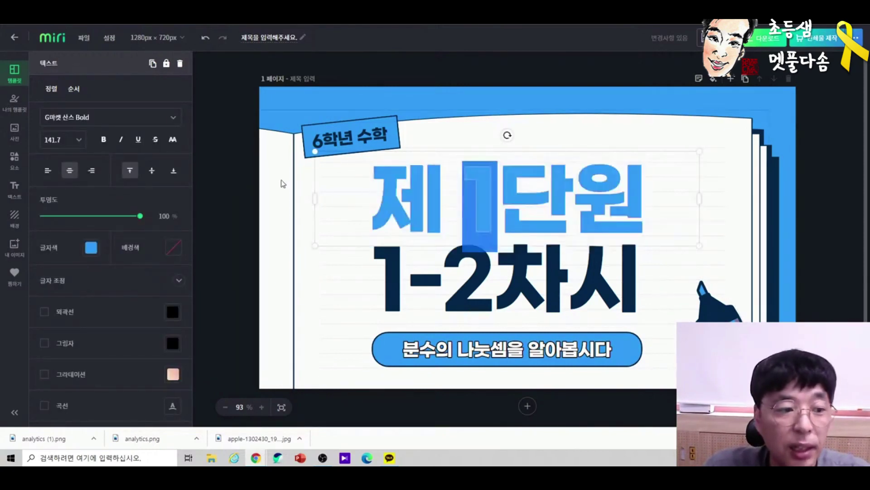
left_click(90, 247)
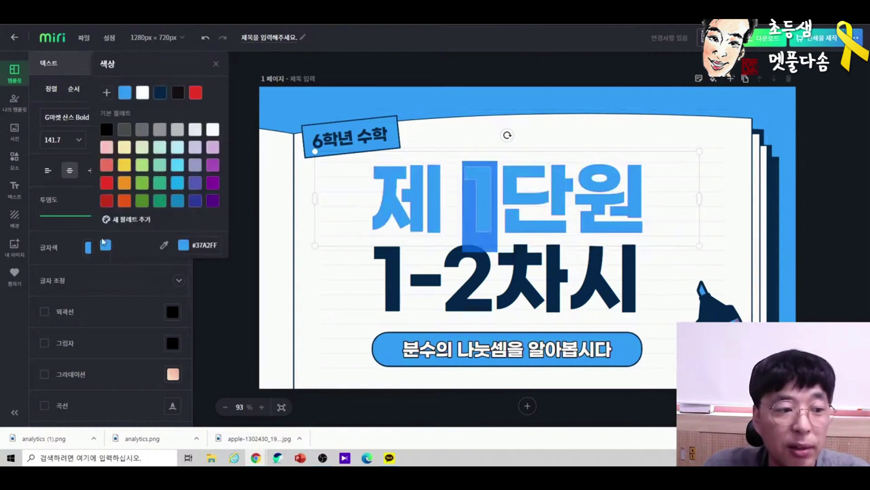
left_click(107, 201)
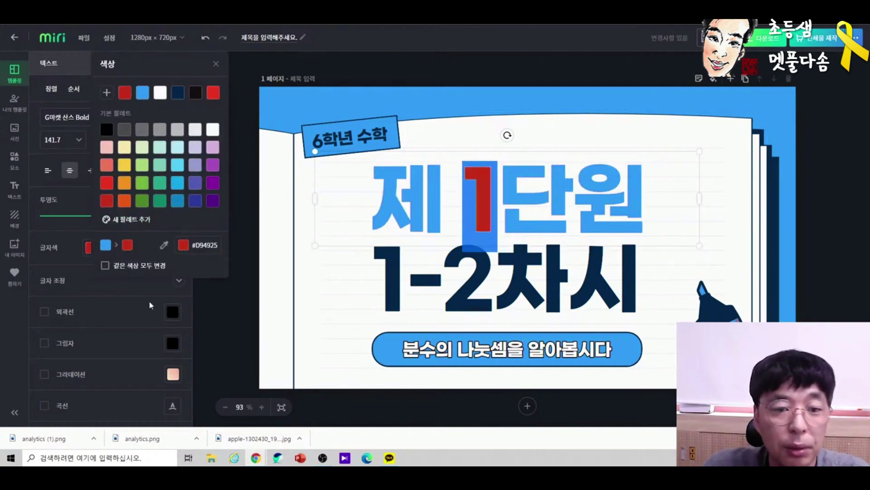
left_click(277, 327)
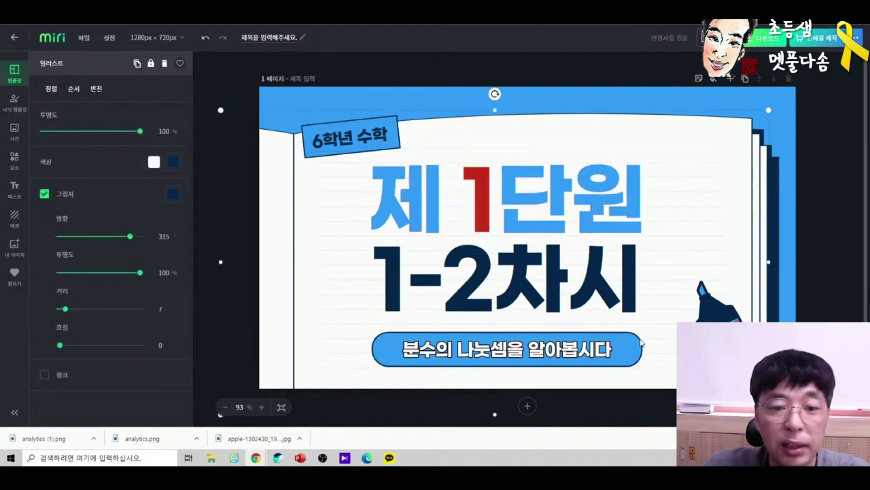
left_click(820, 185)
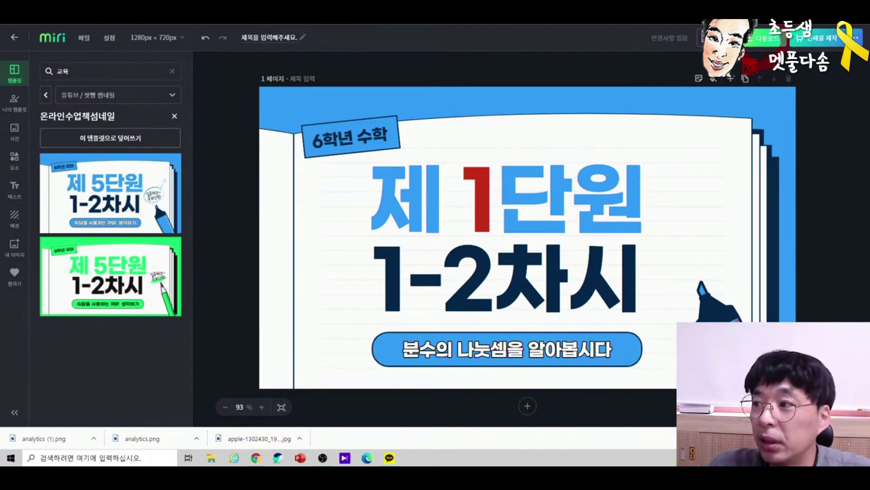
- Download the finished thumbnail as a PNG for web use with the quick download option (빠른 다운로드)
left_click(765, 40)
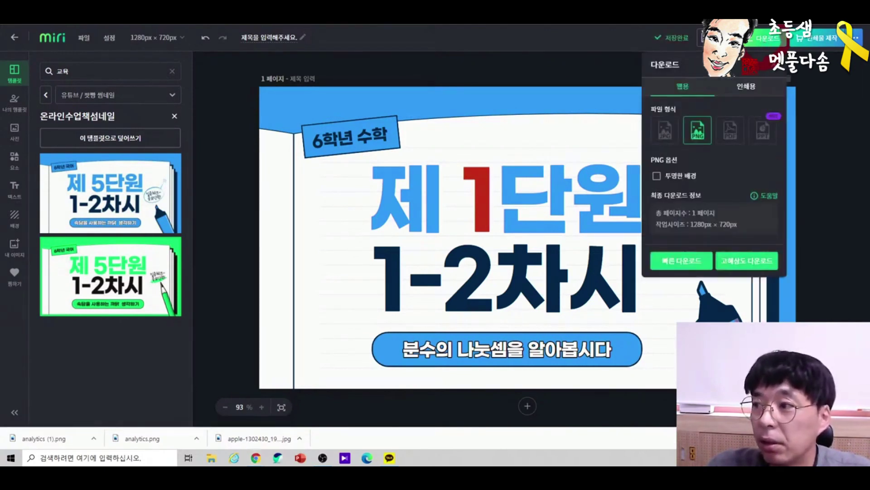
mouse_move(706, 266)
left_mouse_down()
mouse_move(672, 285)
mouse_move(662, 258)
mouse_move(693, 247)
mouse_move(706, 278)
left_mouse_up()
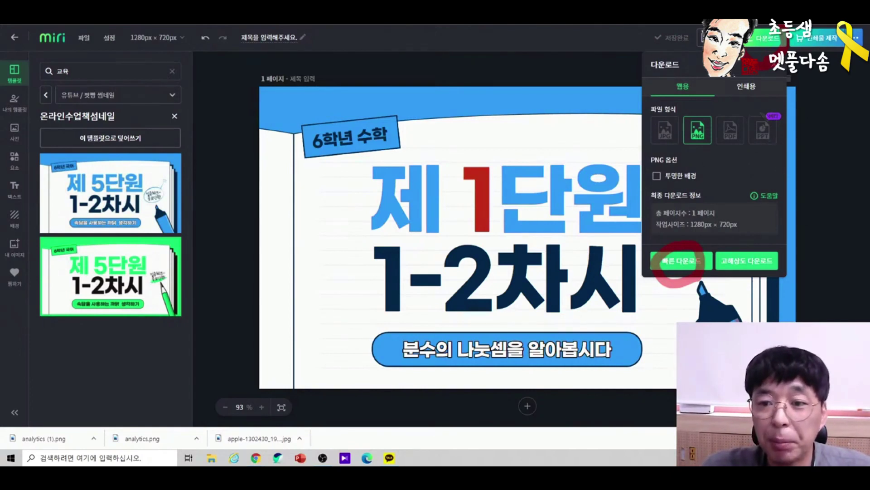
mouse_move(788, 121)
left_mouse_down()
mouse_move(763, 130)
mouse_move(789, 151)
left_mouse_up()
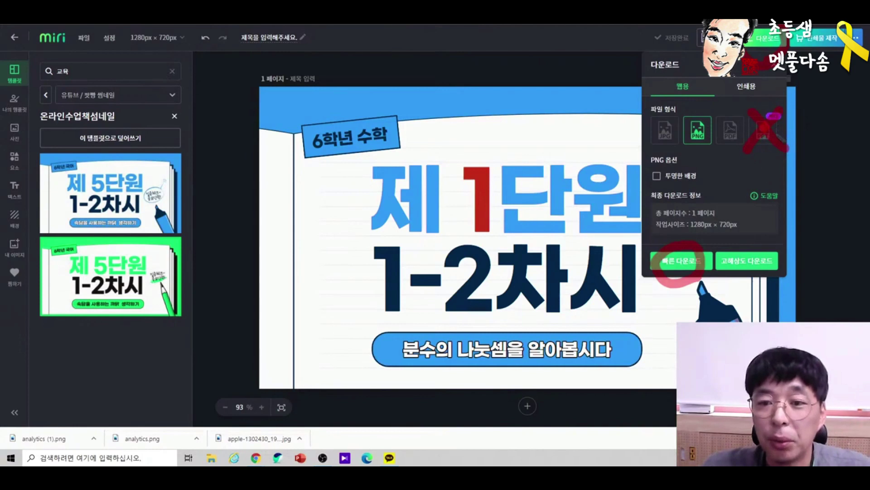
left_click_drag(651, 144, 716, 146)
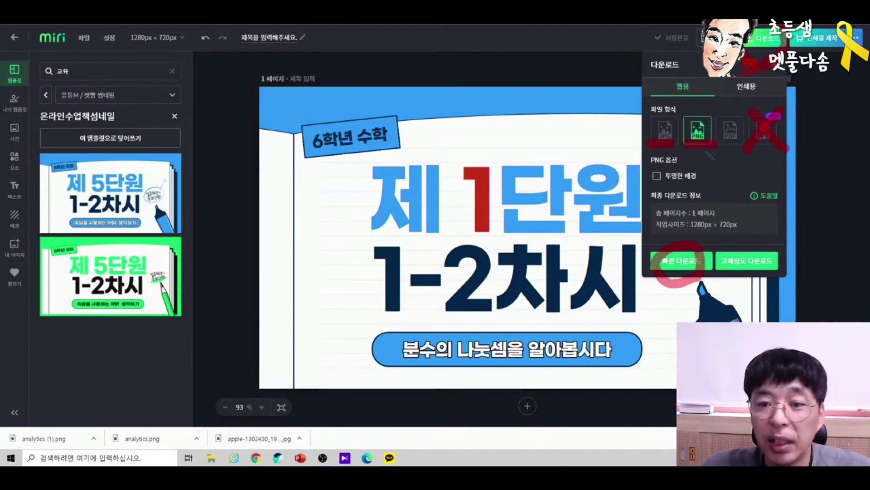
mouse_move(680, 120)
left_mouse_down()
mouse_move(714, 117)
mouse_move(721, 144)
left_mouse_up()
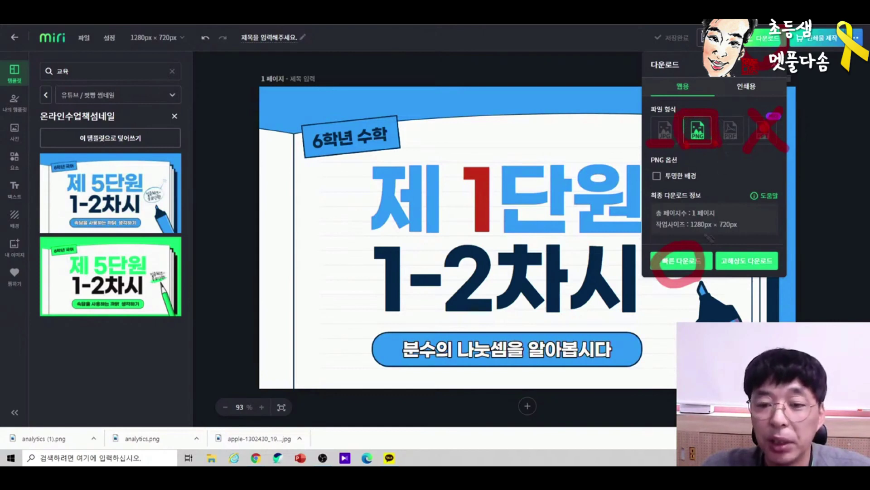
mouse_move(660, 235)
left_mouse_down()
mouse_move(675, 259)
mouse_move(700, 213)
left_mouse_up()
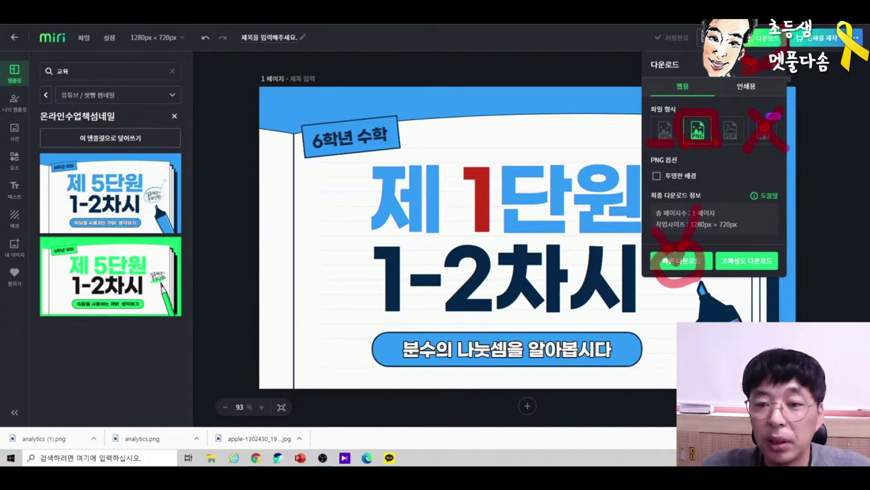
left_click(680, 260)
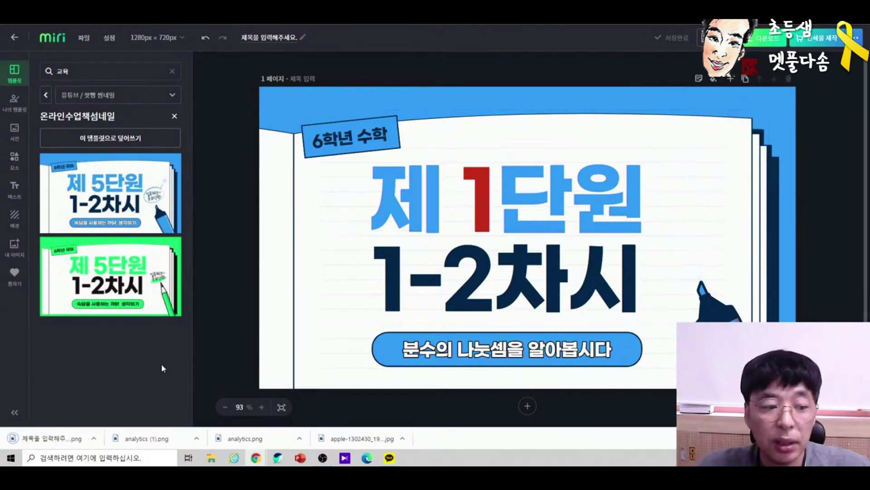
- Check the downloaded thumbnail image, opening it directly and again from the 다운로드 folder in File Explorer
left_click(55, 439)
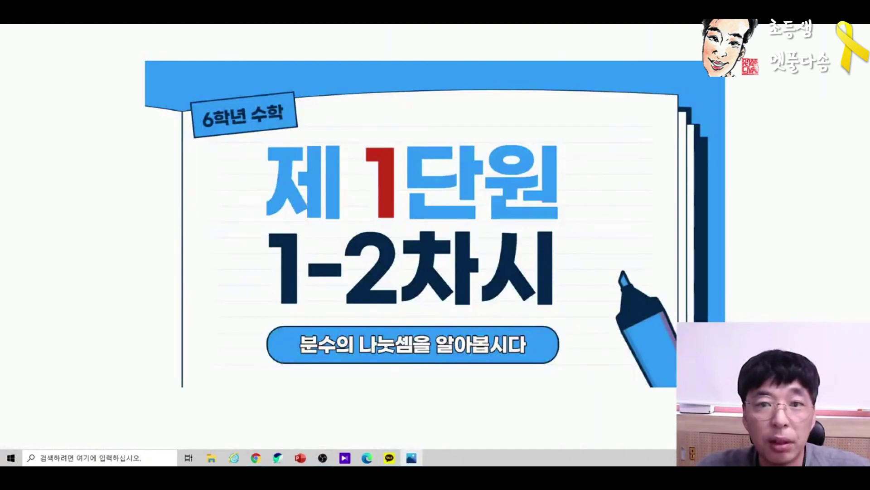
key("alt+F4")
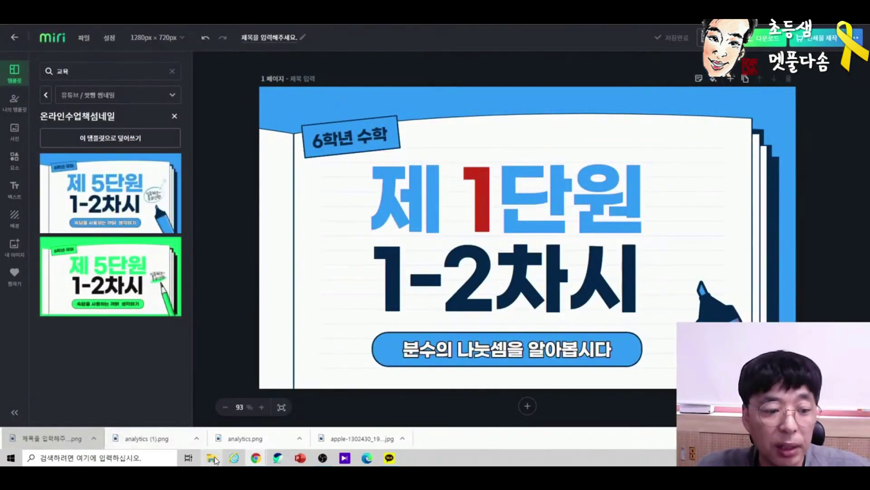
key("super+e")
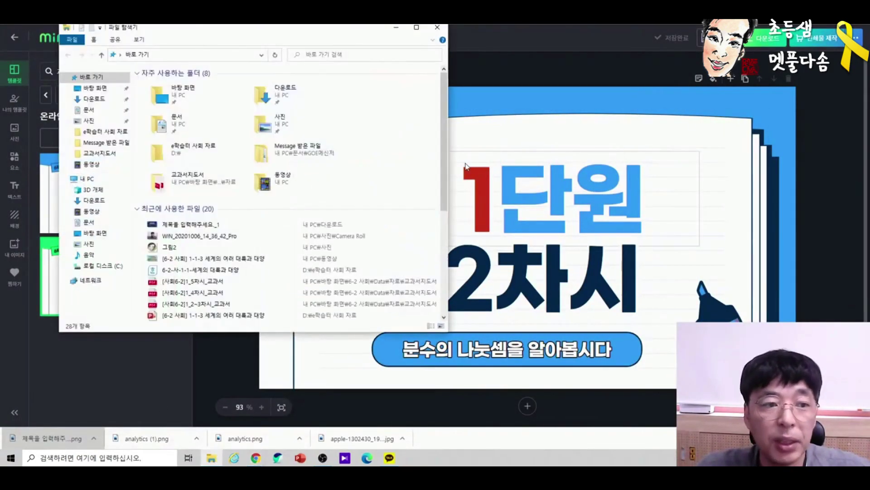
left_click(102, 102)
left_click(168, 134)
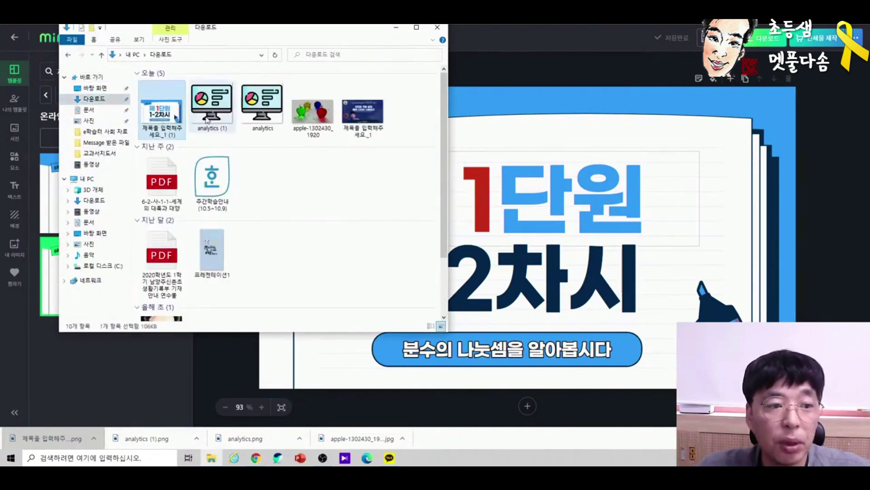
double_click(171, 116)
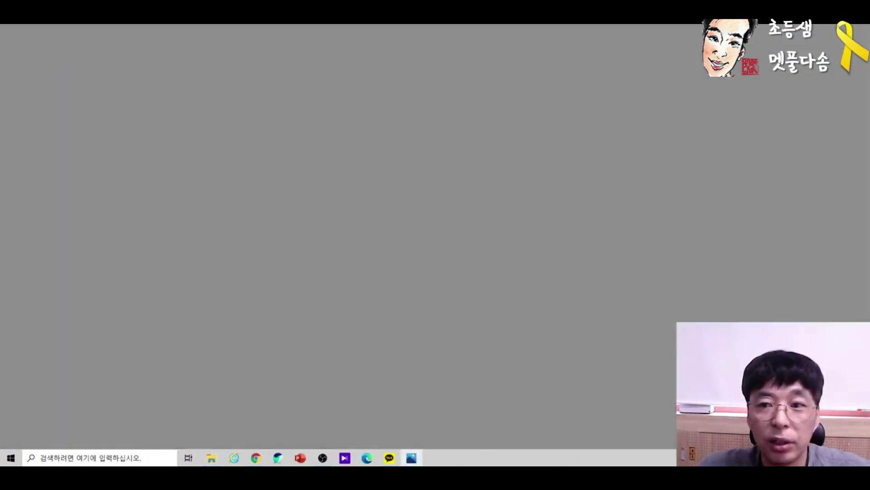
key("alt+F4")
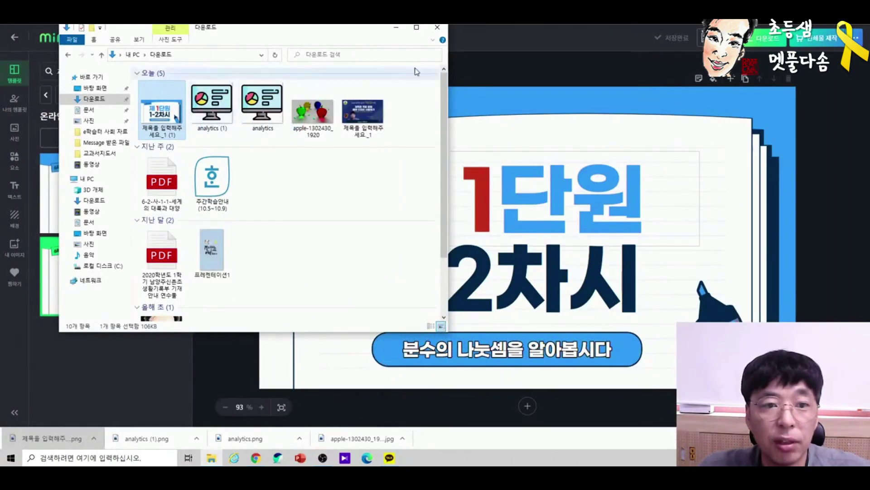
left_click(439, 29)
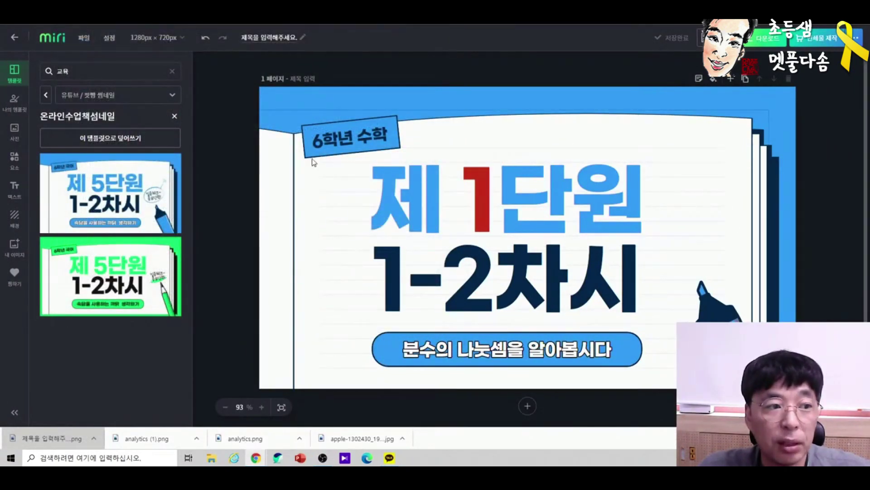
- Return to the design document list and move the "제 1단원 1-2차시" thumbnail document to the trash
left_click(14, 39)
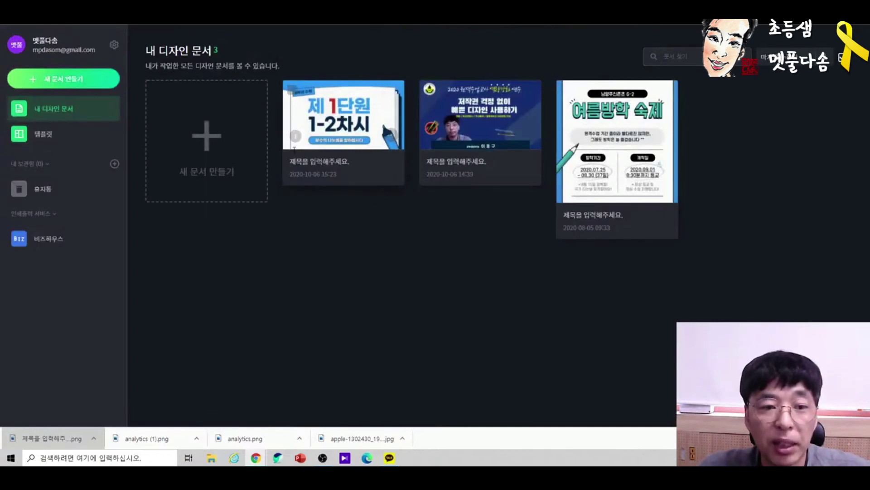
left_click(292, 91)
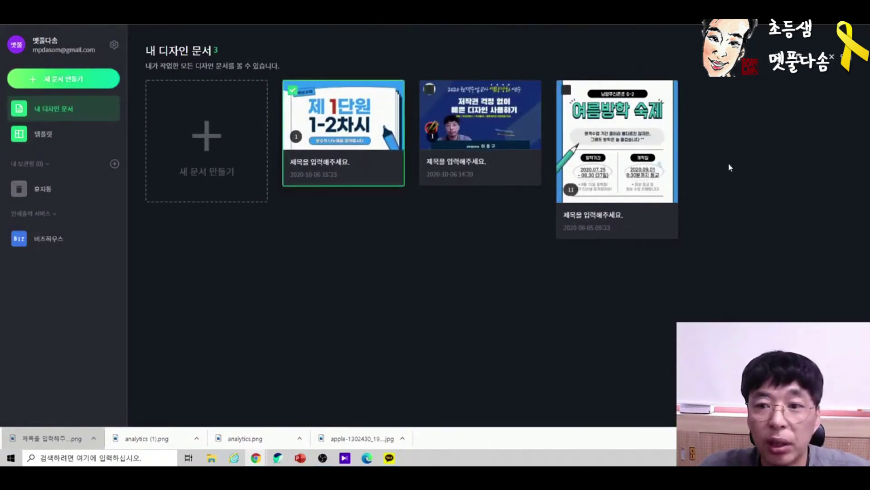
key("Delete")
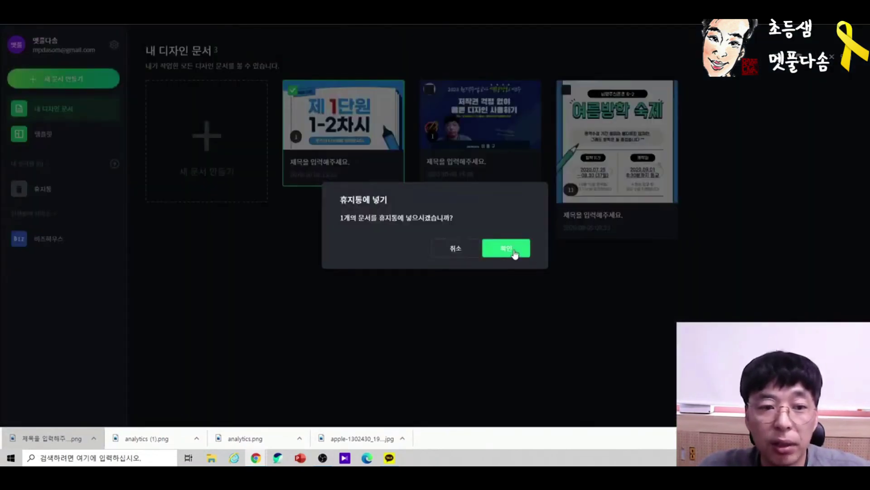
left_click(515, 248)
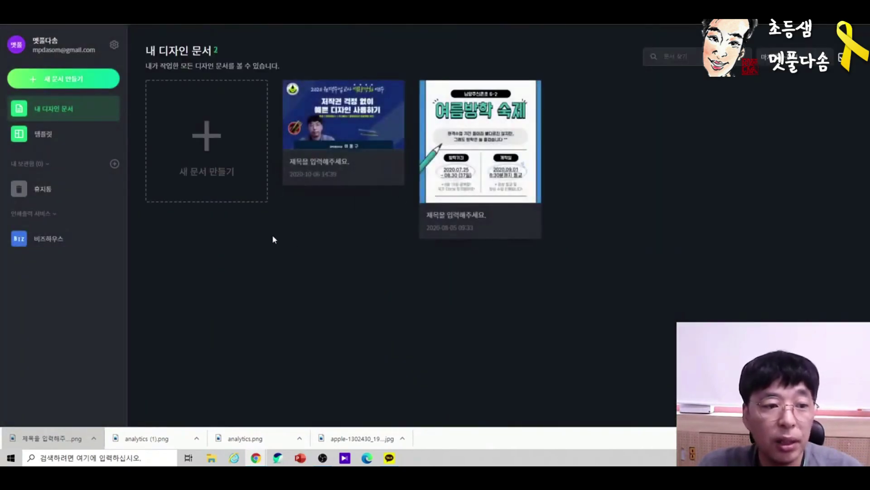
- Create a new card news (카드뉴스) document and browse the available card news templates
left_click(207, 144)
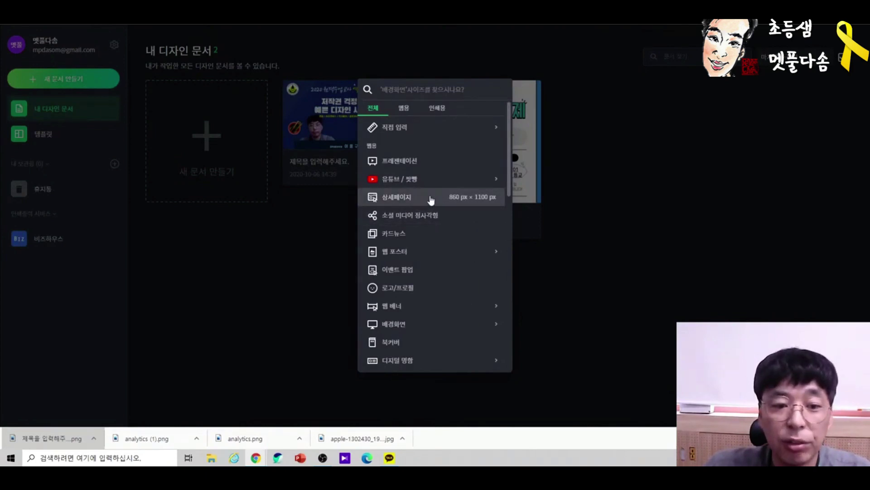
left_click(405, 241)
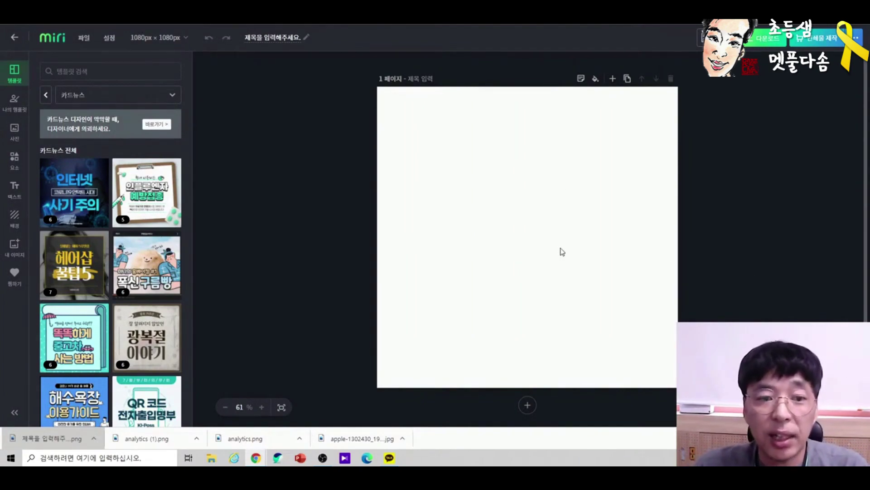
scroll(104, 268, "down", 2)
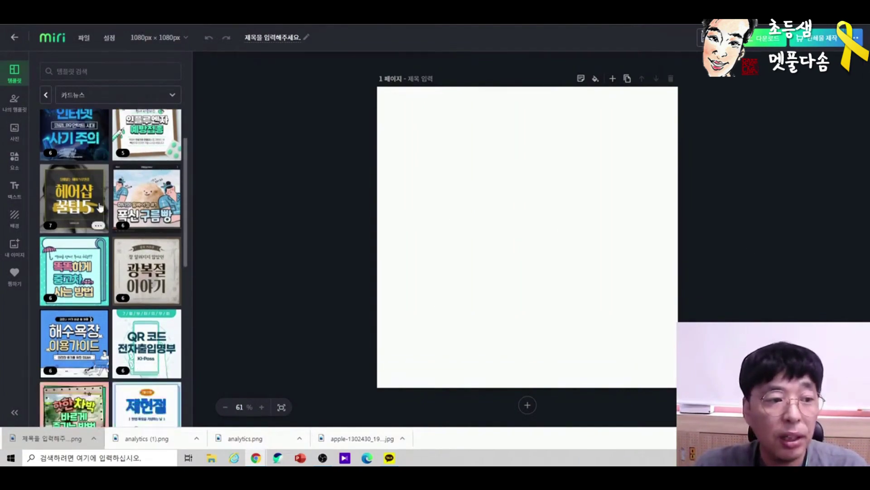
scroll(104, 268, "down", 3)
scroll(136, 227, "up", 4)
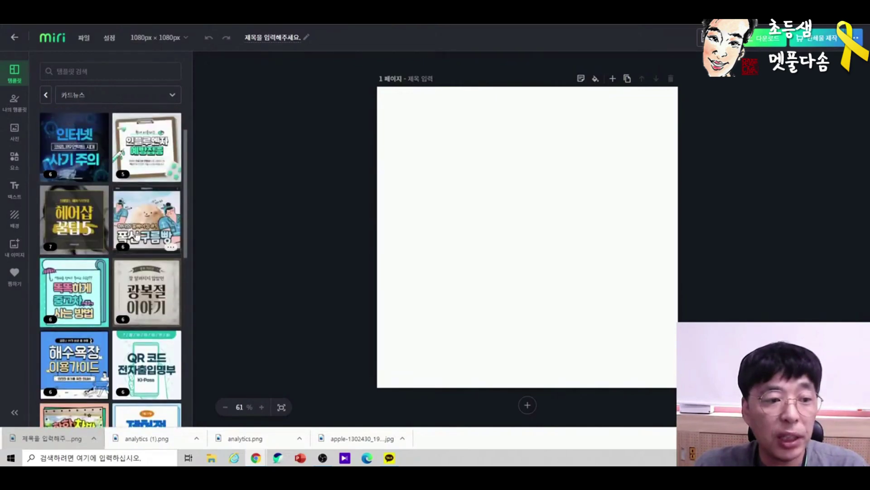
scroll(143, 213, "down", 9)
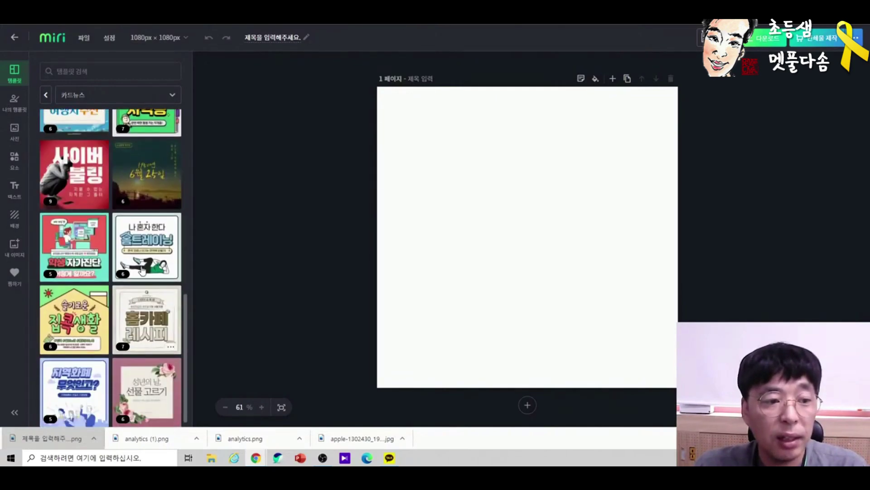
scroll(121, 317, "up", 5)
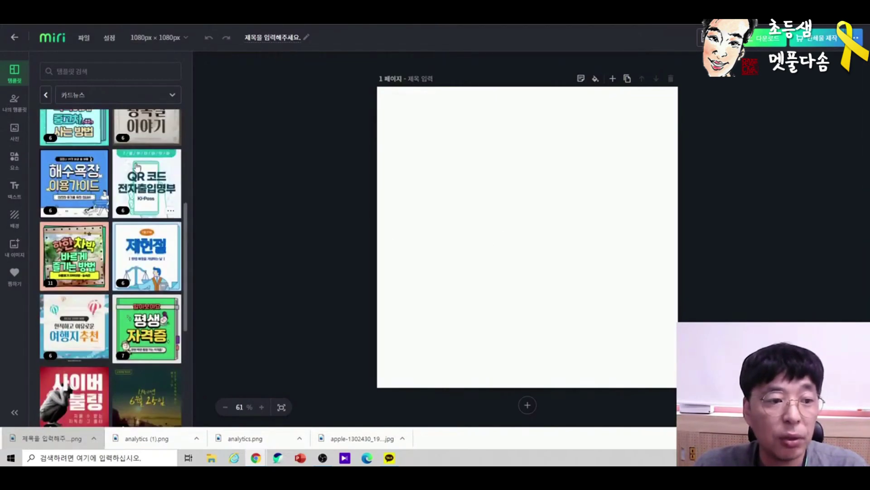
scroll(117, 236, "up", 5)
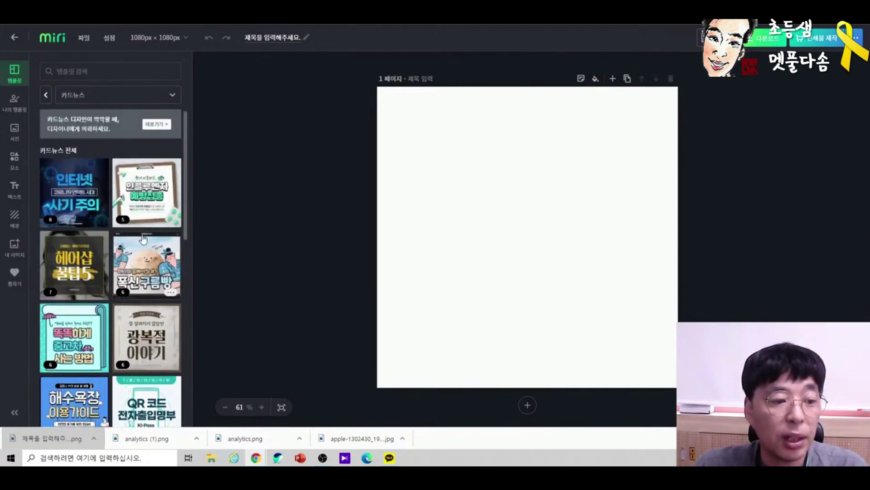
scroll(143, 240, "down", 4)
- Search the card news templates for the suggested keyword 코로나 and apply the cover page of the 미세먼지 template to the blank page
left_click(109, 71)
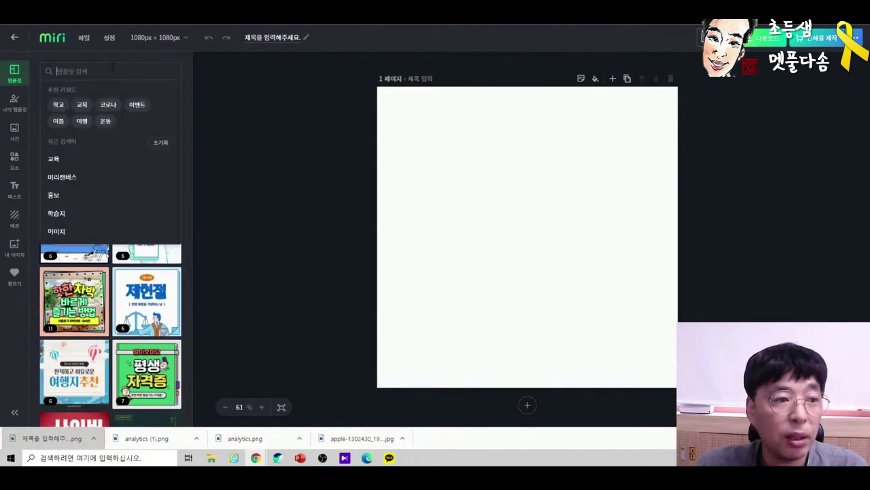
left_click(108, 105)
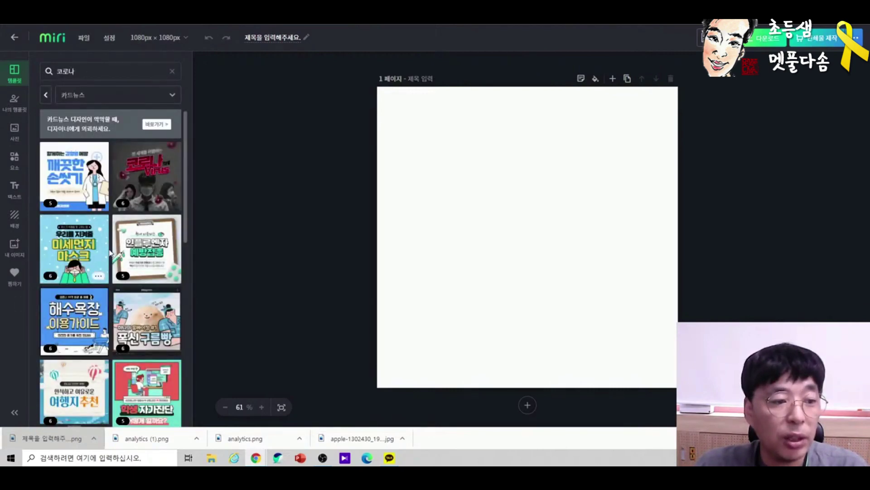
scroll(136, 262, "down", 2)
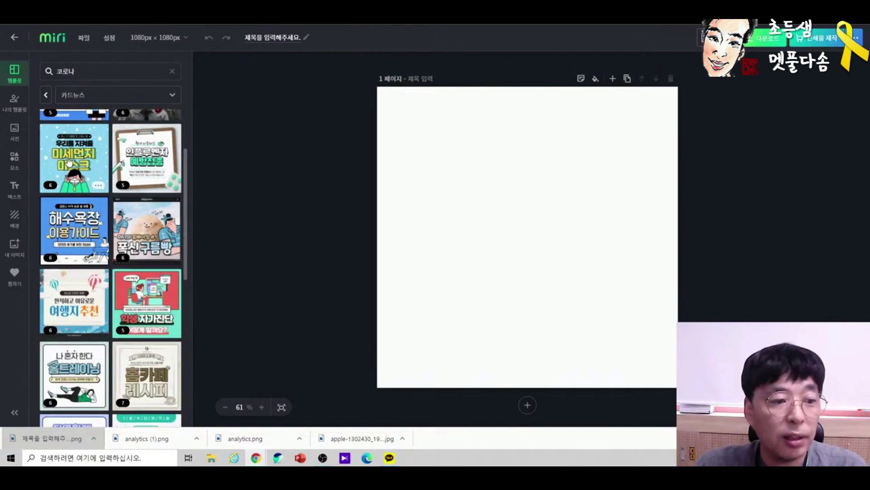
left_click(70, 163)
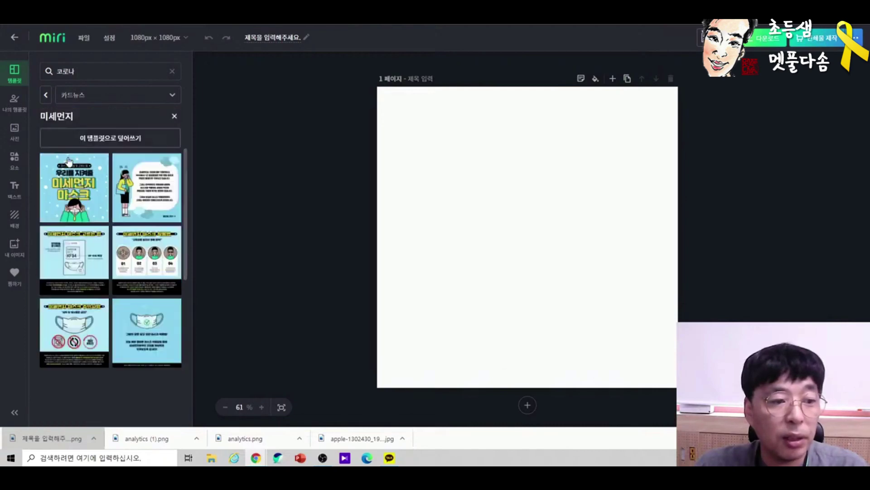
left_click(80, 202)
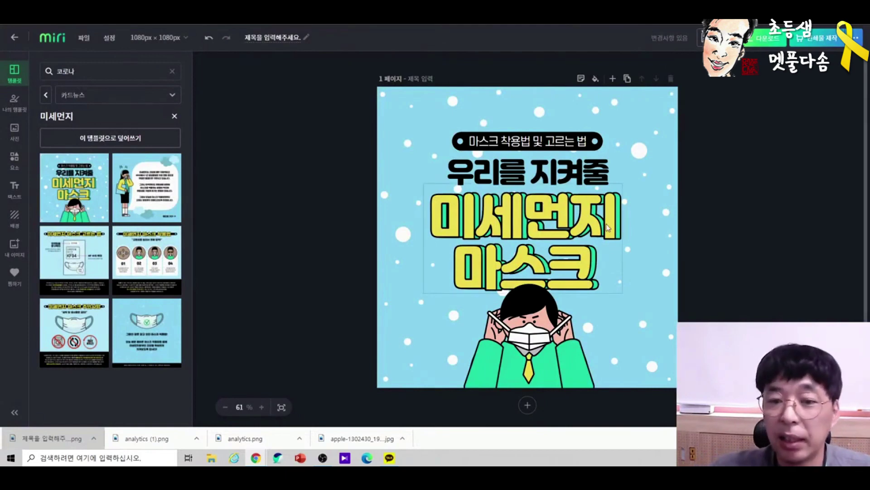
- Select the caption text "마스크 착용법 및 고르는 법" on the cover page
left_click(528, 171)
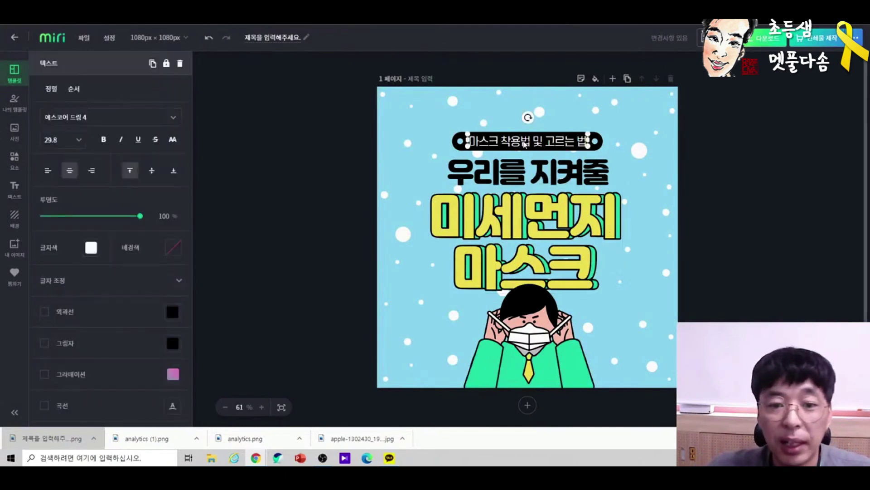
left_click(542, 221)
left_click(550, 284)
left_click(538, 346)
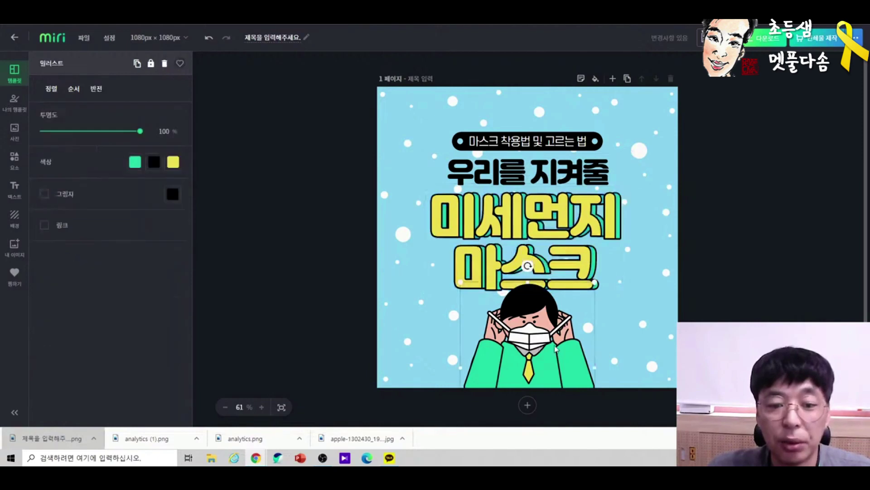
left_click(552, 233)
left_click(553, 233)
- Replace the caption text in the black banner above the title with "마스크를 바르게 착용합시다"
left_click(554, 144)
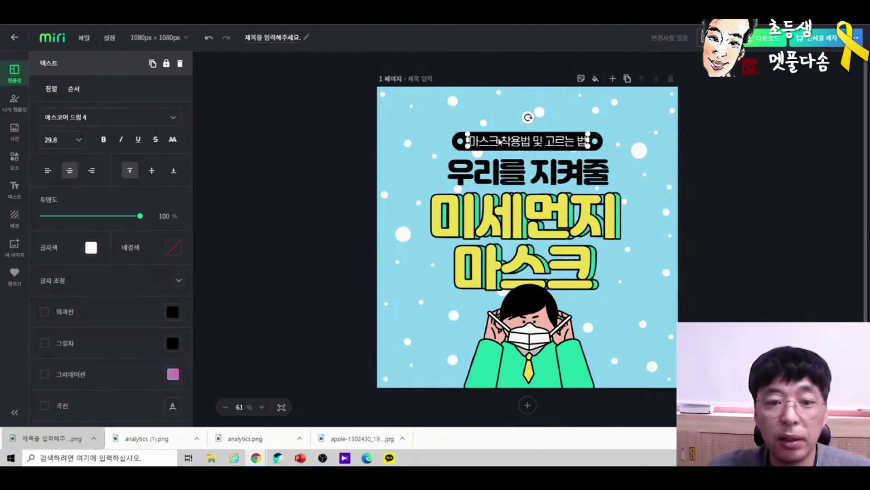
left_click(500, 142)
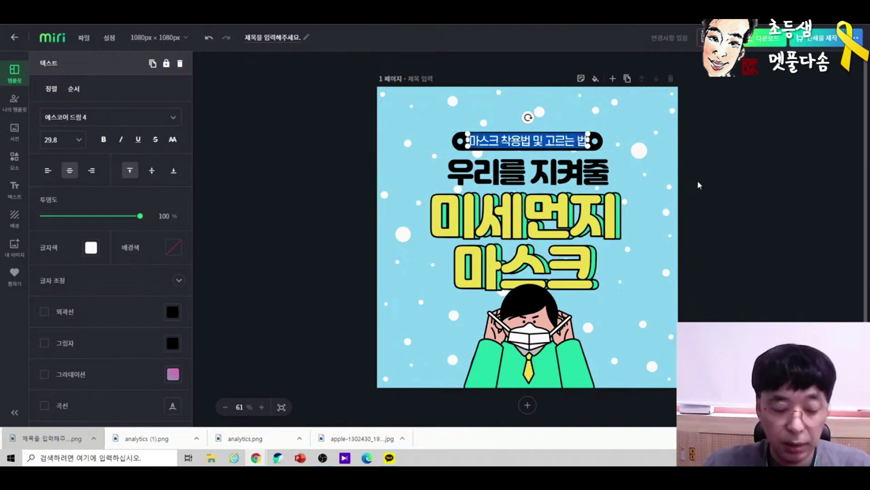
type("마스")
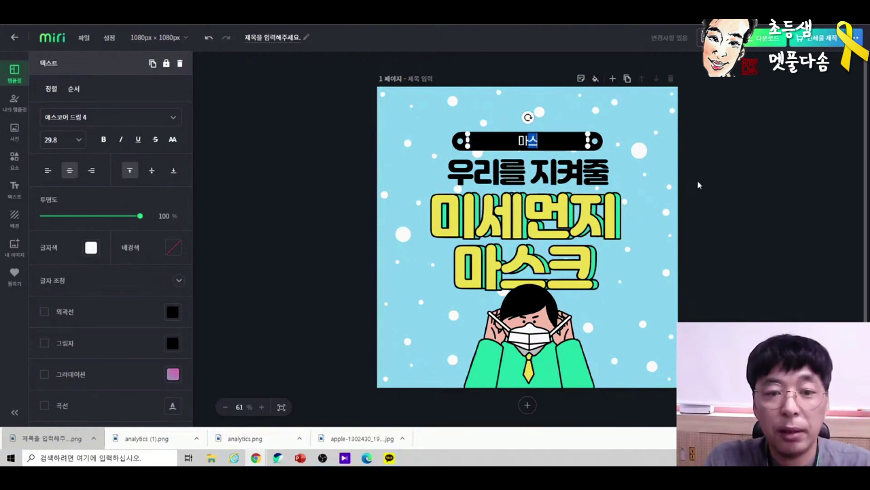
type("크를")
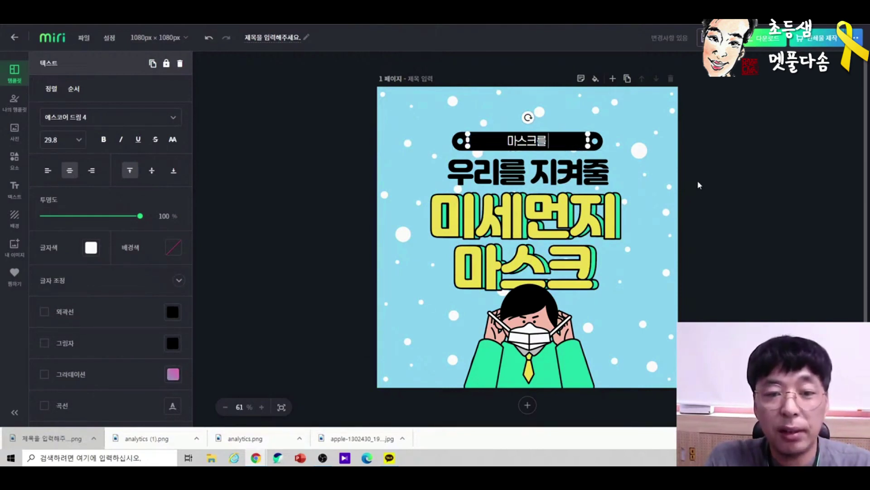
type(" 바")
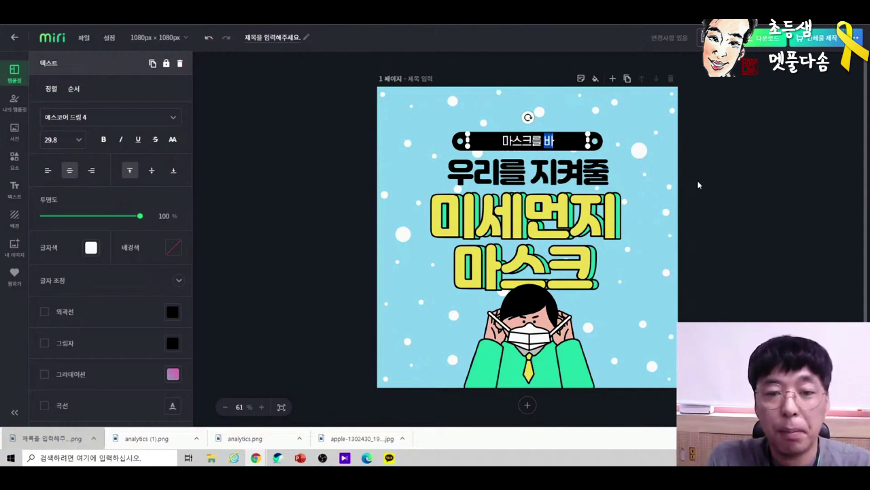
type("르게 차ㄱ용합시")
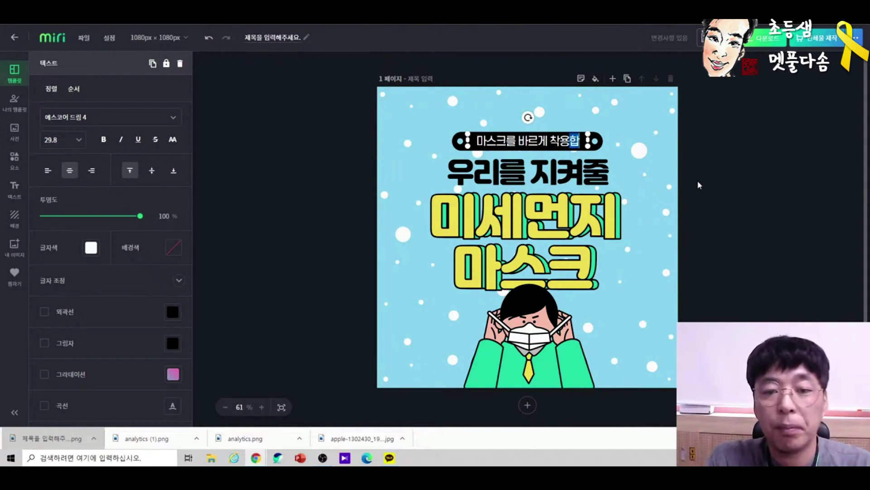
left_click(689, 181)
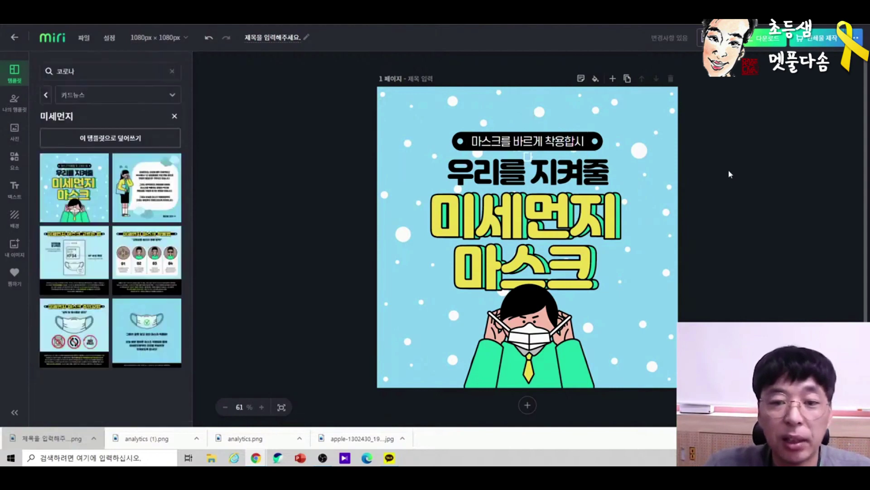
- Widen the banner caption's text box to about 518 px so it fits one line, and centre it in the black banner
left_click(552, 144)
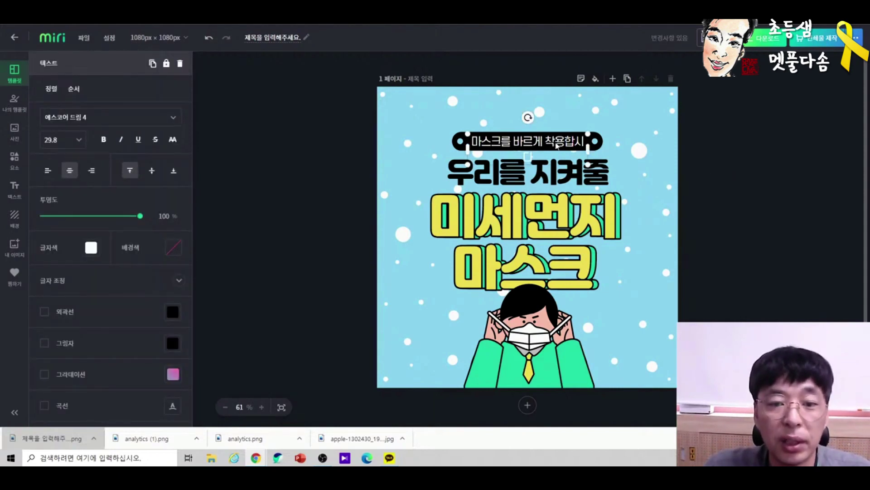
left_click_drag(588, 144, 608, 148)
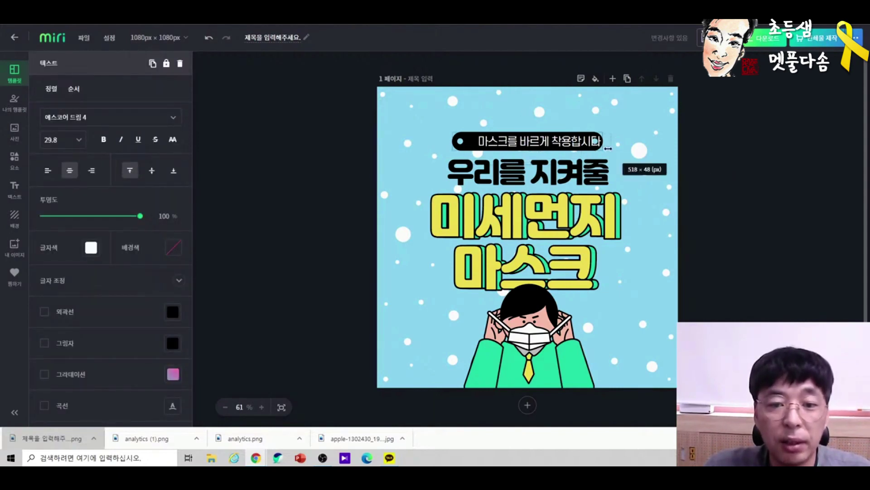
left_click_drag(546, 146, 535, 144)
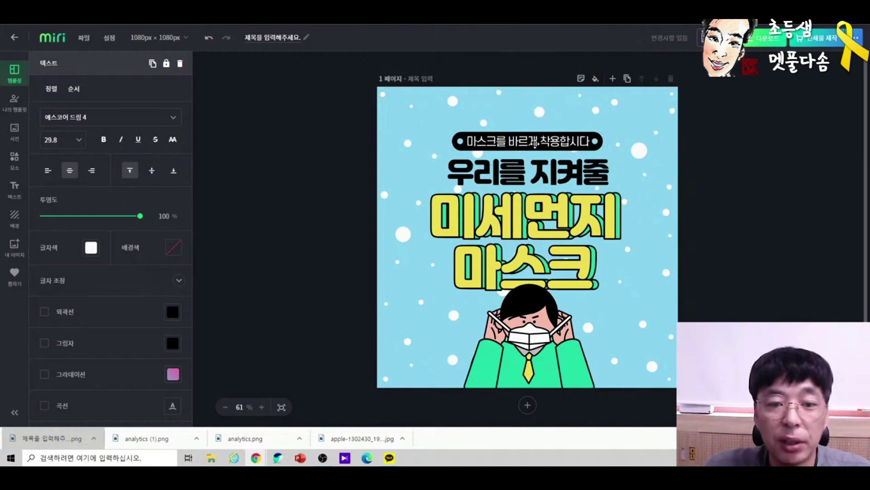
left_click(746, 292)
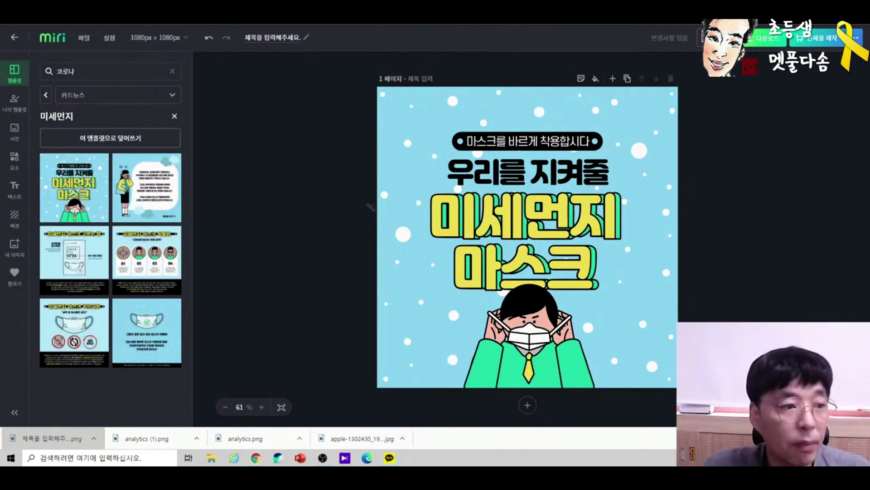
mouse_move(4, 63)
left_mouse_down()
mouse_move(6, 320)
mouse_move(48, 319)
mouse_move(68, 242)
mouse_move(78, 108)
mouse_move(55, 50)
left_mouse_up()
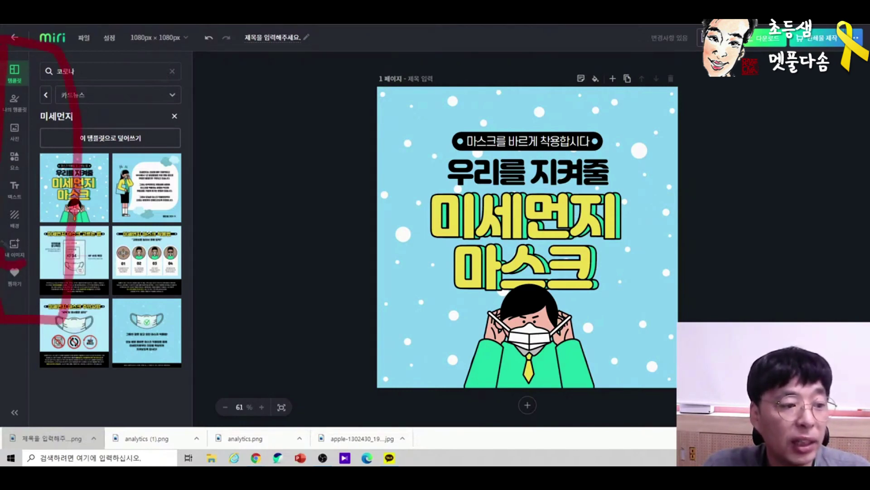
mouse_move(12, 227)
left_mouse_down()
mouse_move(40, 236)
mouse_move(11, 272)
left_mouse_up()
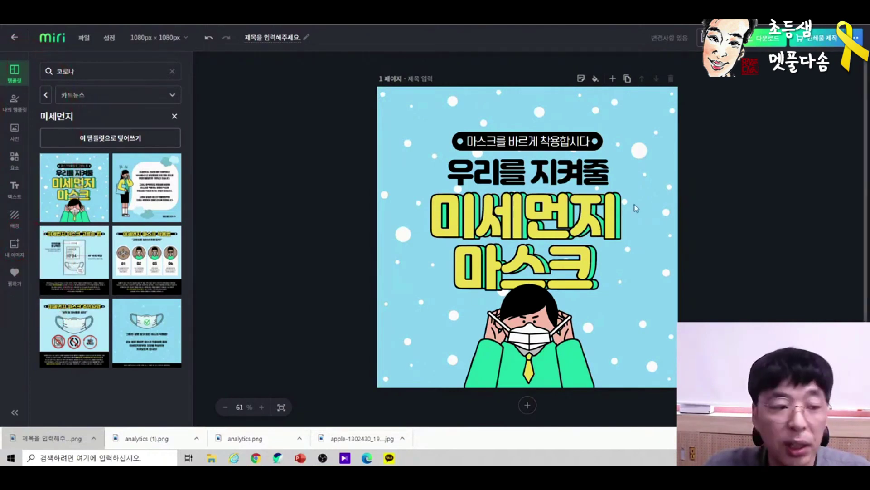
- Insert the school emblem from the uploaded images, shrink it and place it in the upper-left corner of the card
left_click(15, 247)
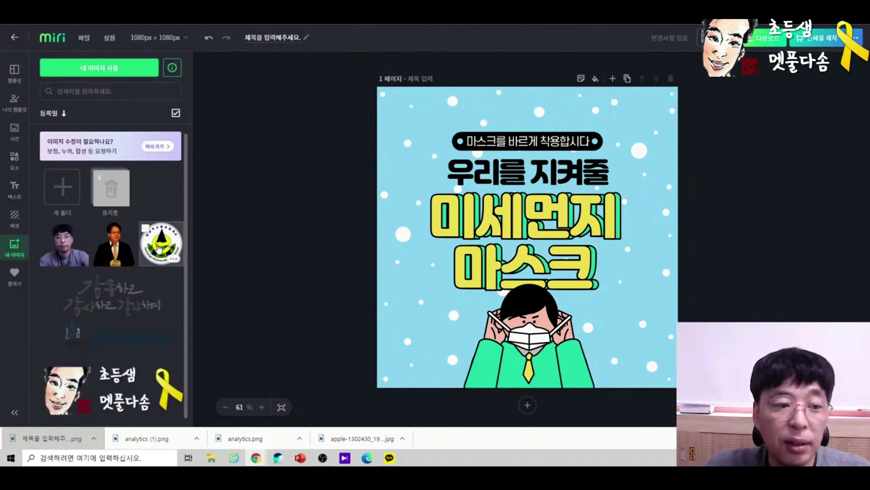
left_click(159, 249)
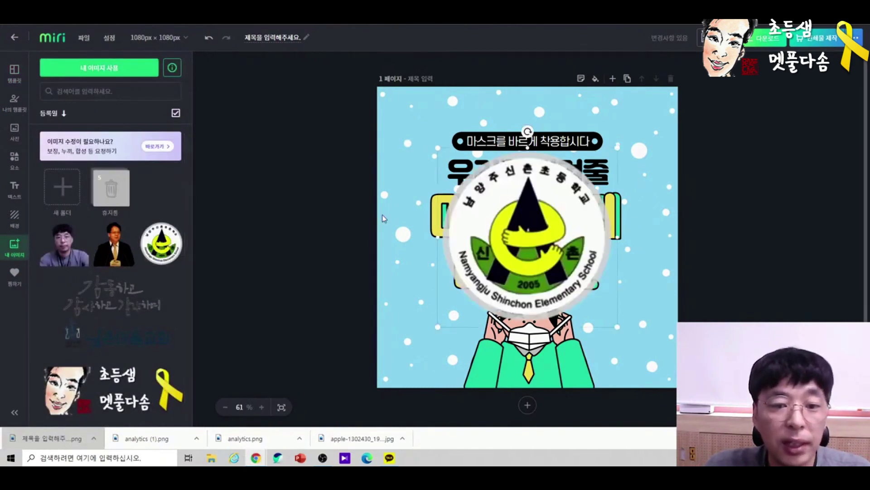
left_click(567, 258)
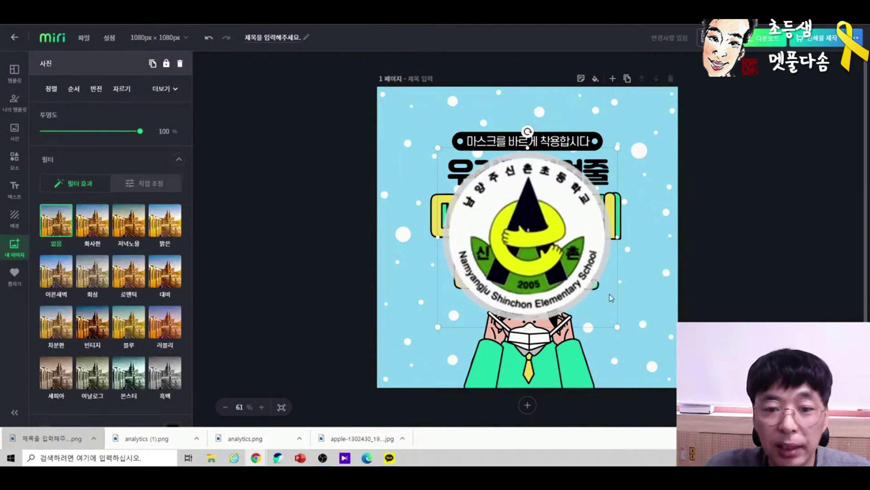
left_click_drag(618, 328, 498, 208)
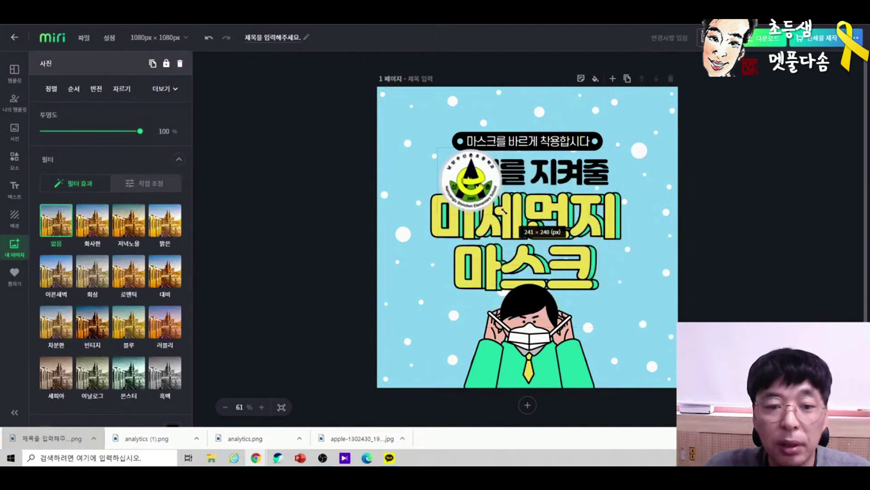
left_click_drag(475, 178, 425, 124)
left_click_drag(452, 158, 441, 151)
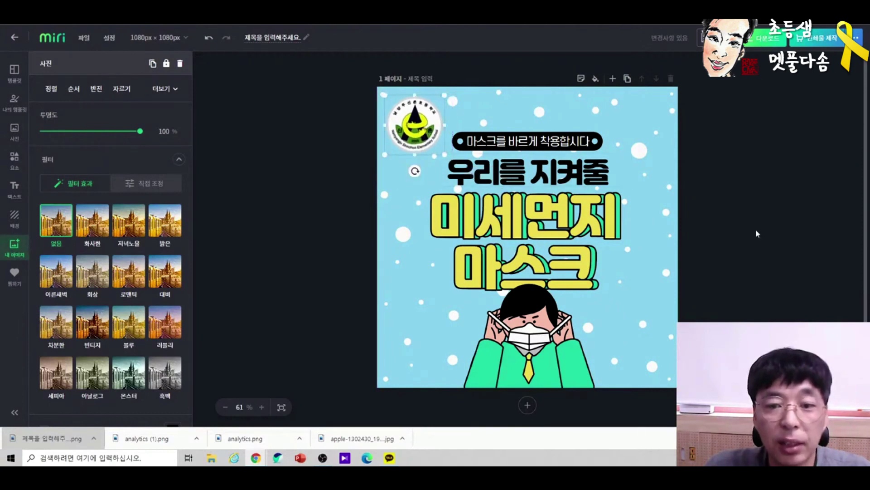
left_click(766, 226)
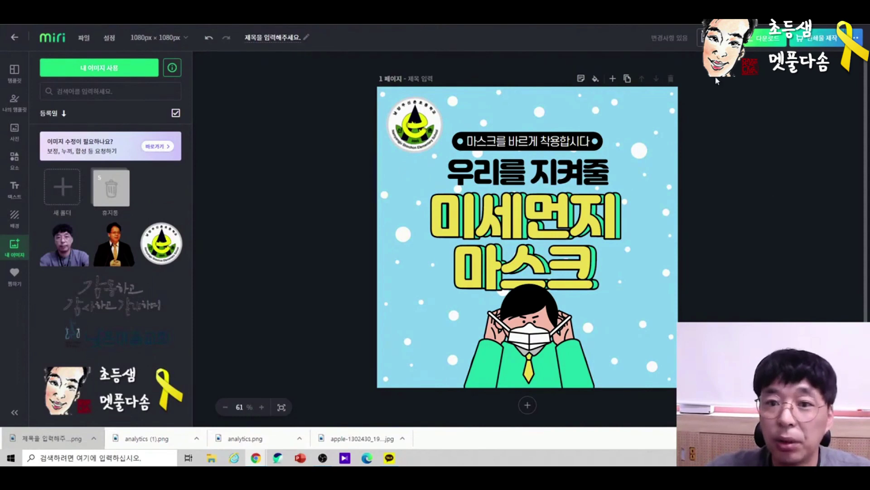
- Download the finished card as a PNG for web use with the quick download option
left_click(764, 40)
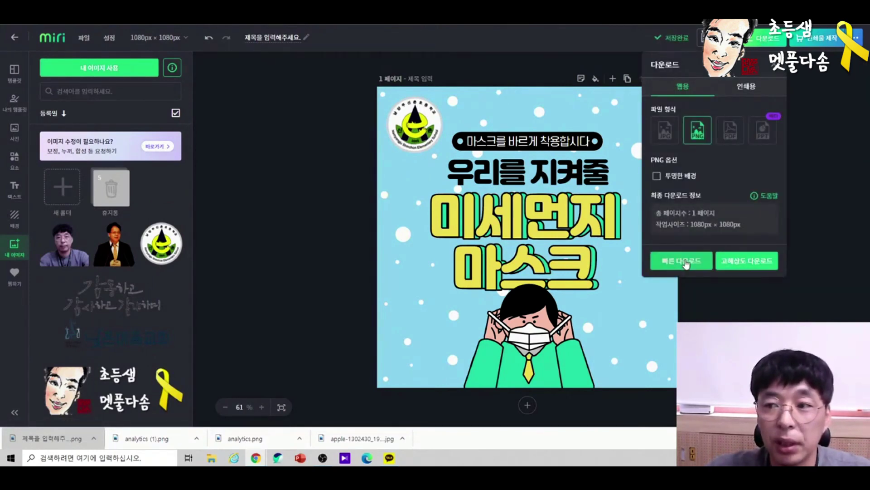
left_click(686, 262)
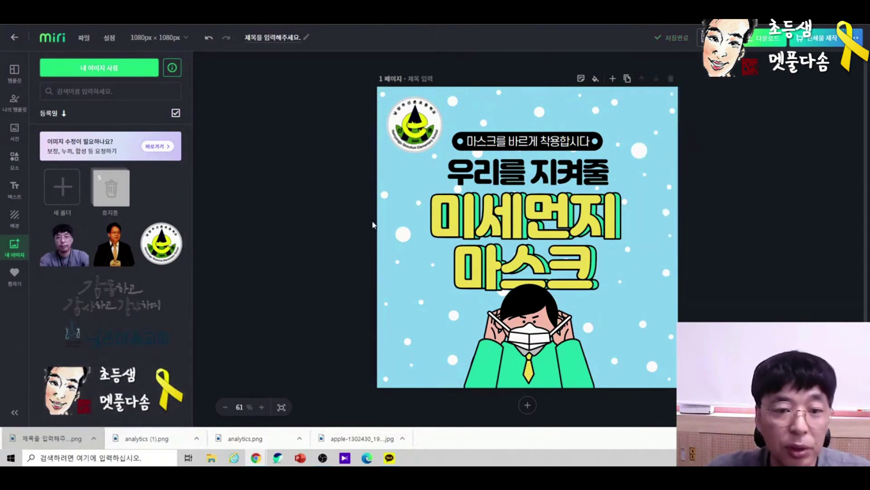
left_click(210, 459)
left_click(764, 40)
left_click(683, 262)
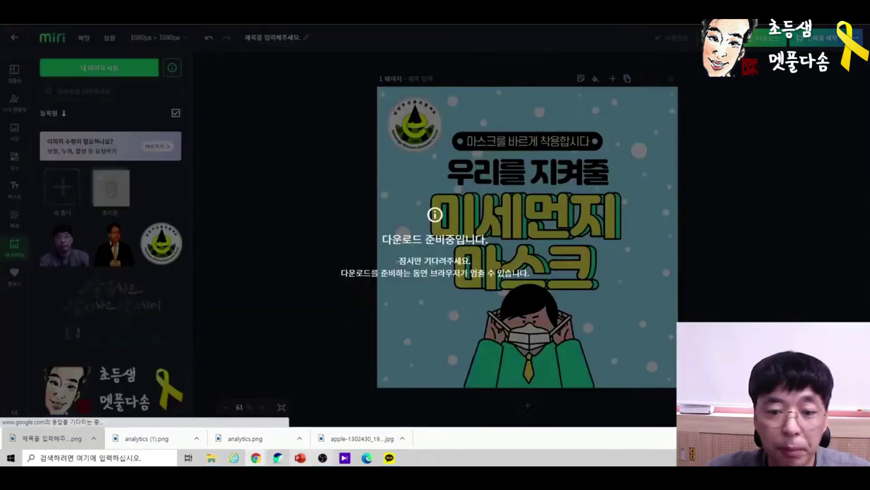
- In File Explorer, delete all six of today's files from the Downloads folder and close the window
left_click(211, 458)
left_click(94, 98)
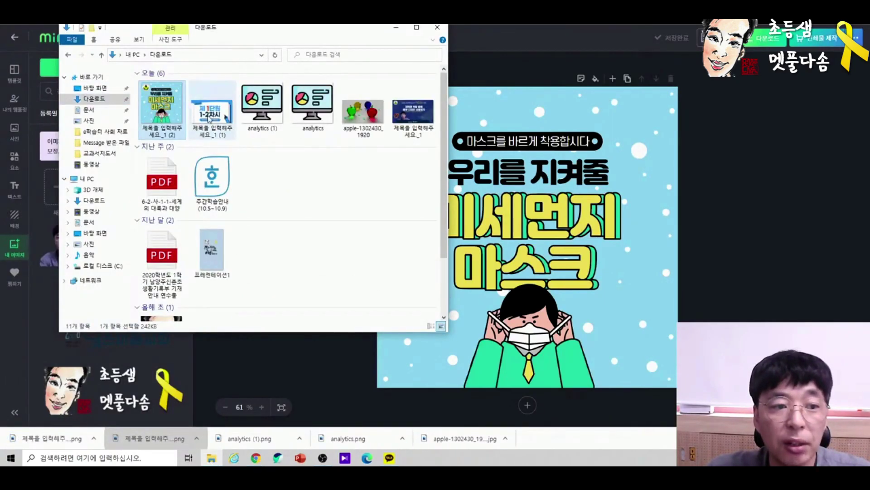
left_click(312, 107)
left_click(161, 109)
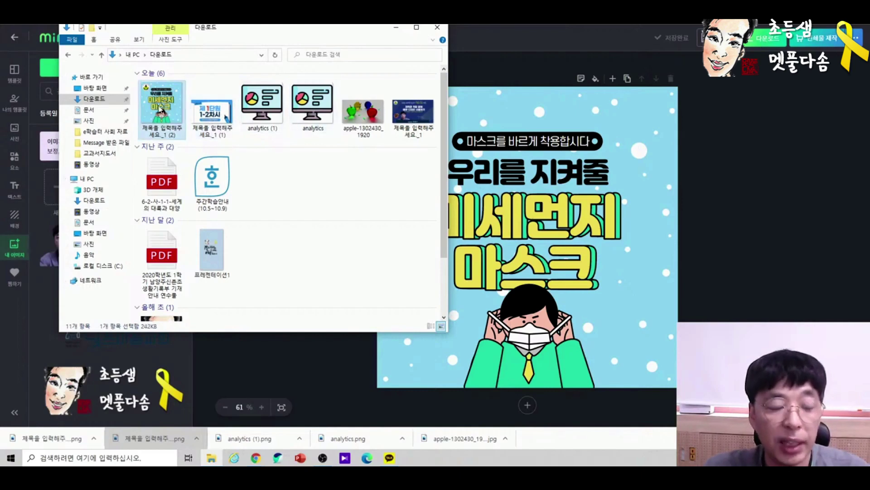
left_click(415, 115, "shift")
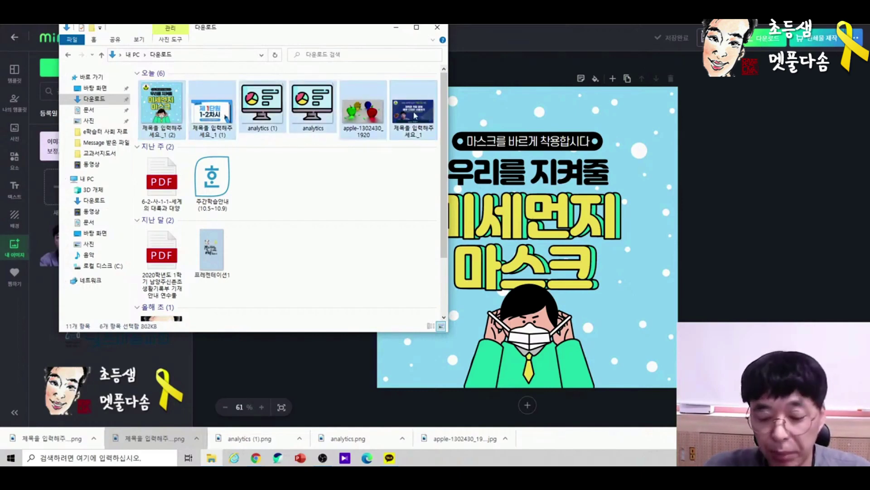
key("Delete")
key("Return")
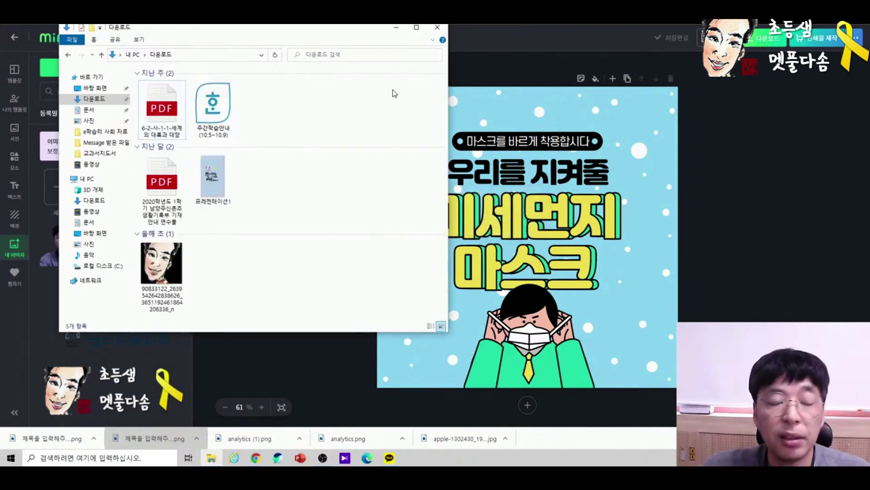
left_click(438, 27)
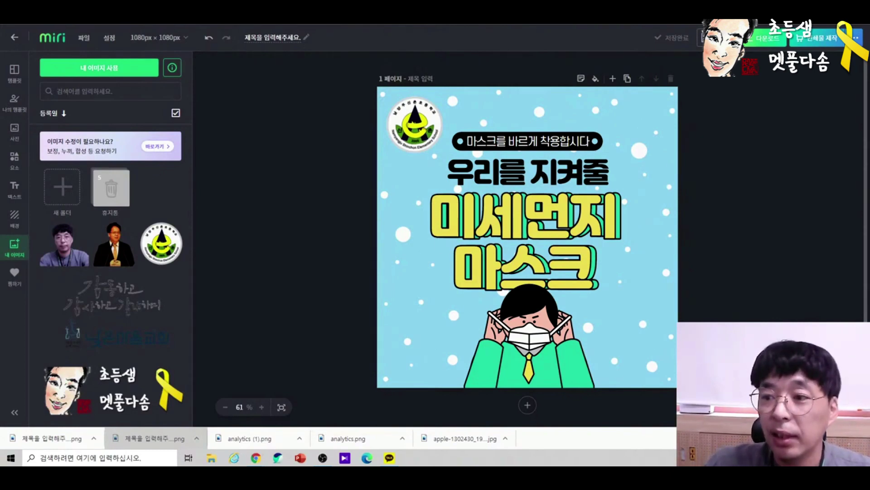
- Replace the page with the second 미세먼지 template card and delete its body text and white speech bubble
left_click(13, 77)
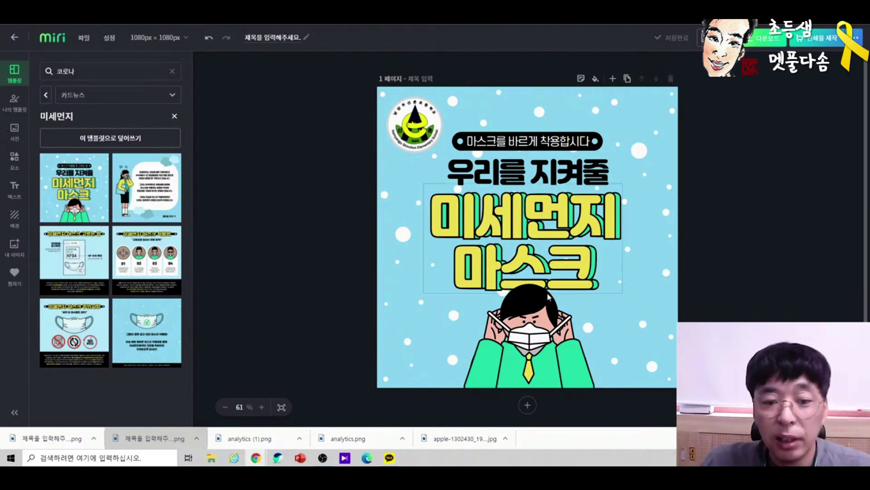
left_click(146, 187)
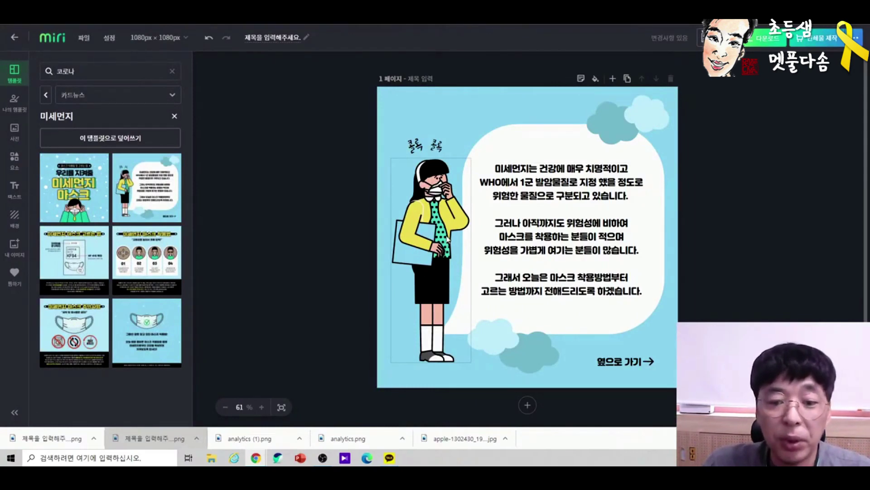
left_click(567, 222)
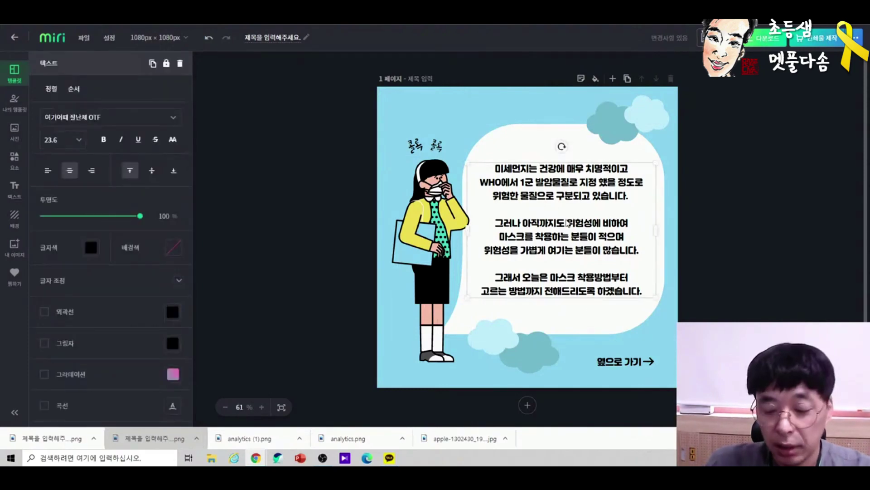
key("Delete")
left_click(567, 195)
key("Delete")
- Delete both cloud illustrations and the cough lettering above the masked woman
left_click(604, 140)
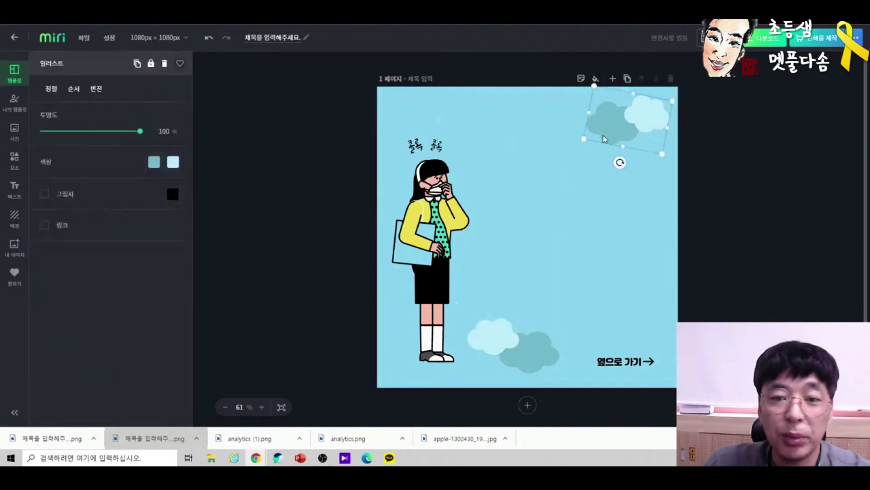
key("Delete")
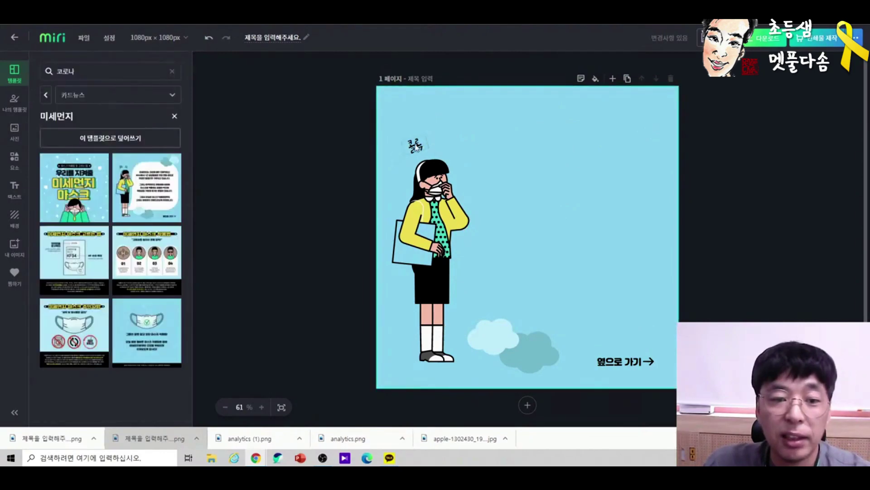
left_click(436, 154)
key("Delete")
left_click(523, 347)
key("Delete")
- Delete the "옆으로 가기" text and the arrow beside it from the card's lower-right corner
left_click(607, 361)
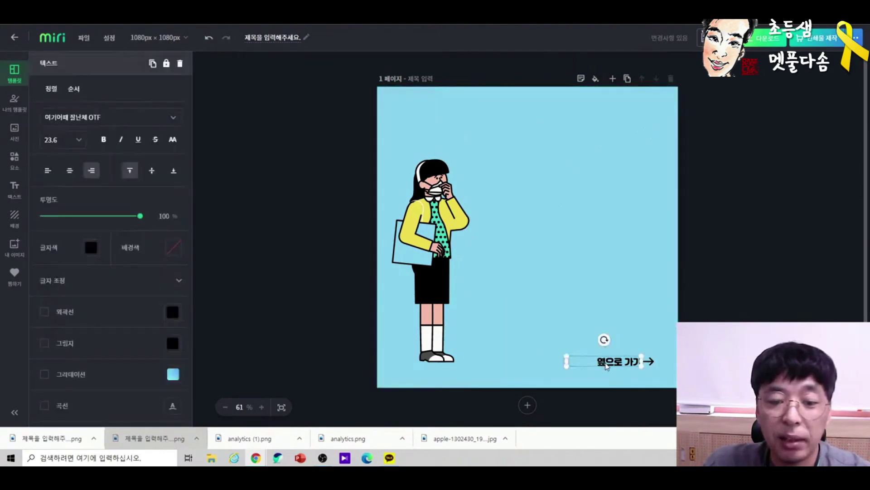
key("Delete")
left_click(649, 362)
key("Delete")
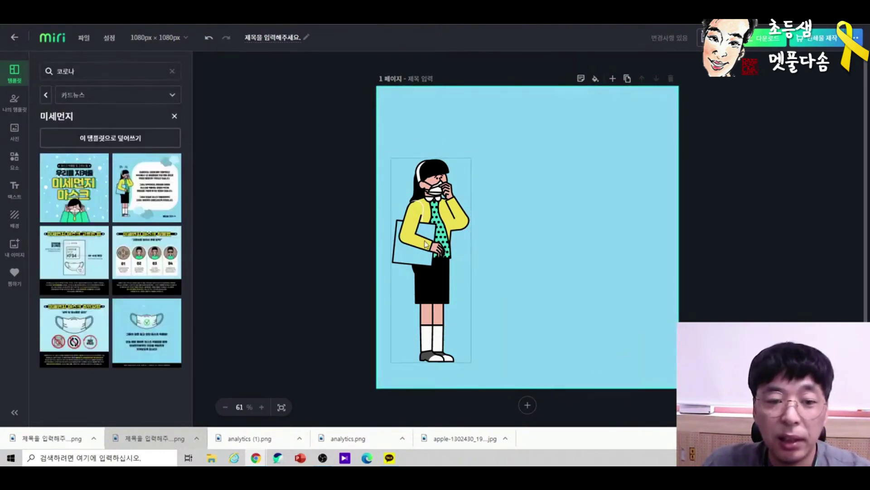
- Enlarge the masked woman illustration and reposition it on the left half of the card
left_click(438, 202)
left_click_drag(437, 202, 530, 225)
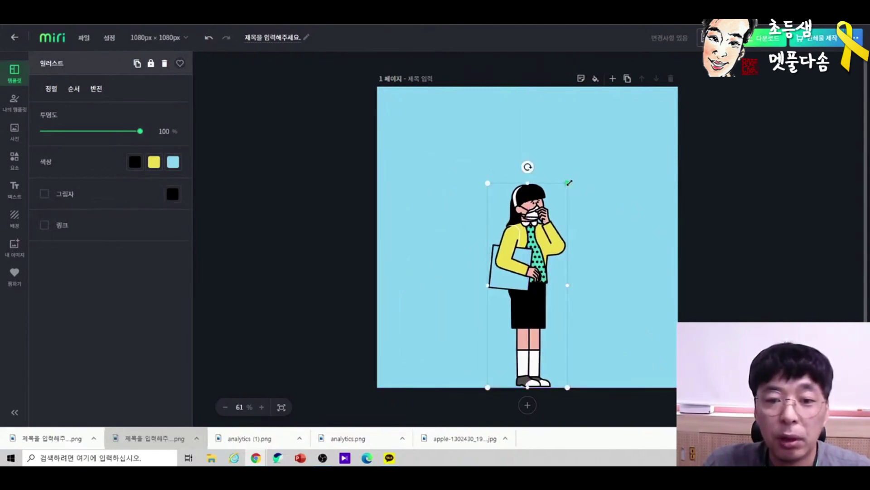
left_click_drag(570, 182, 543, 230)
left_click(760, 223)
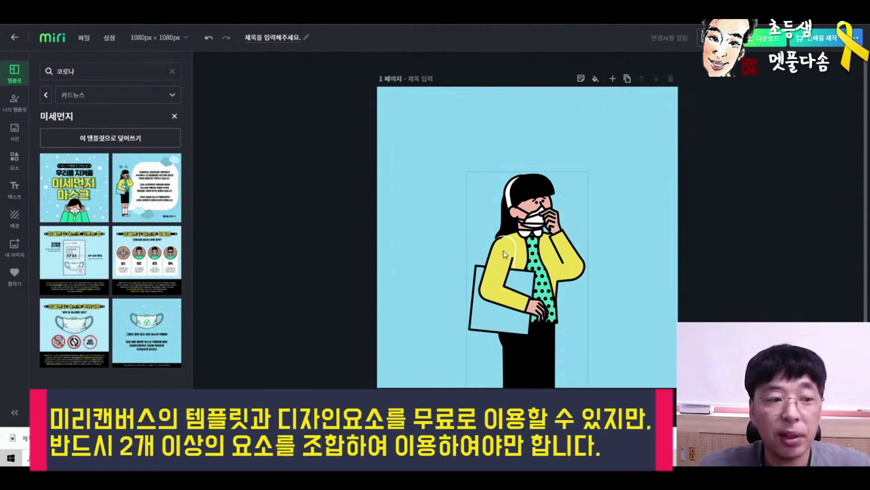
left_click_drag(559, 280, 476, 234)
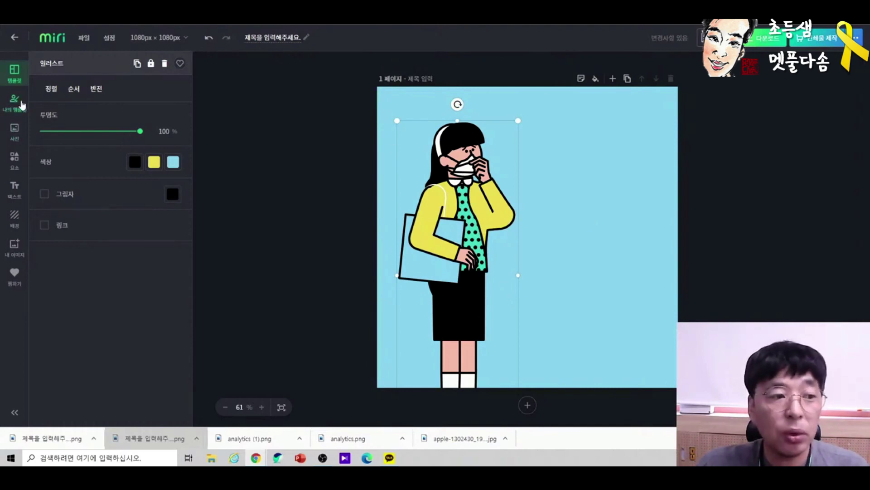
- Try adding the corked bottle illustration, shrunk and tilted, beside the woman's raised hand, and delete it
left_click(14, 160)
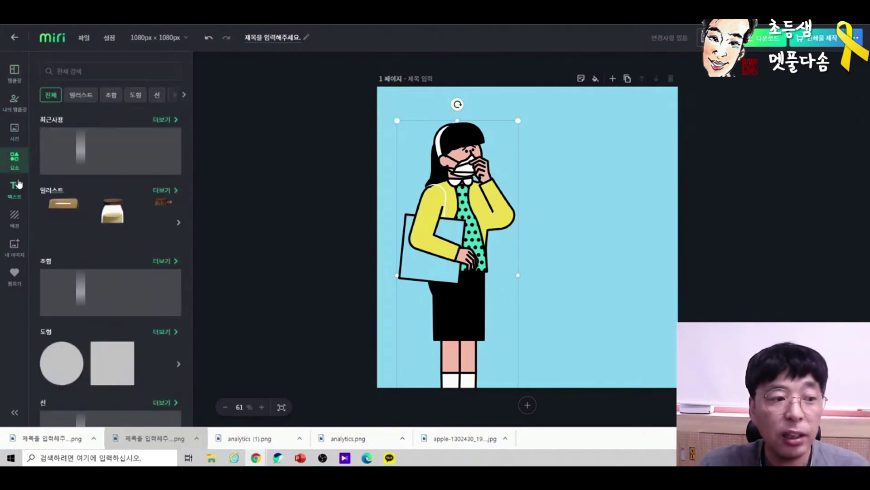
left_click(102, 219)
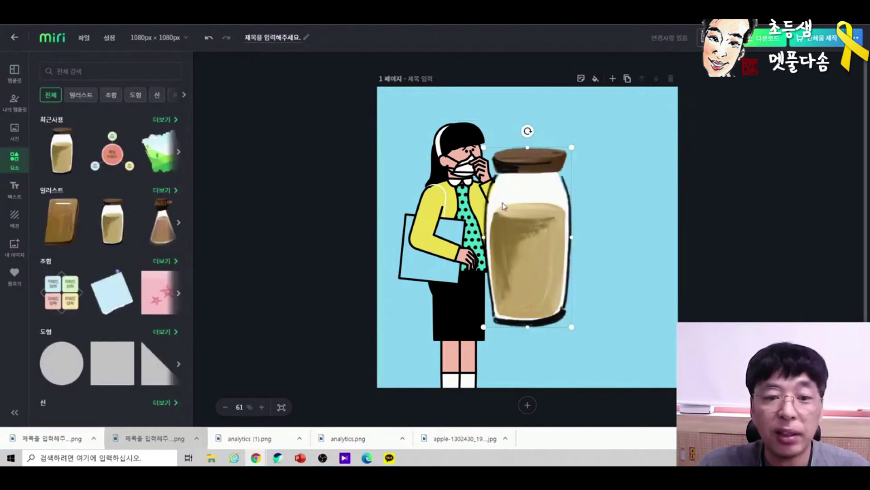
left_click_drag(525, 236, 573, 238)
left_click_drag(576, 133, 639, 154)
left_click_drag(664, 191, 567, 226)
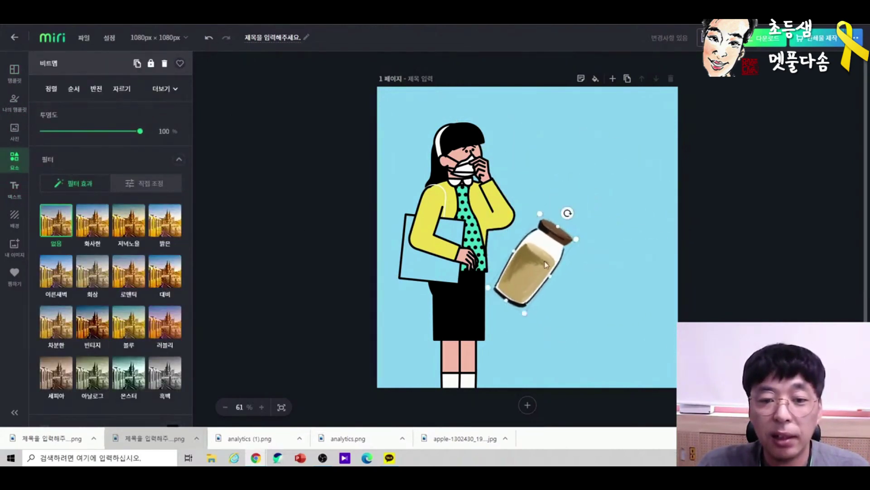
left_click_drag(544, 267, 528, 180)
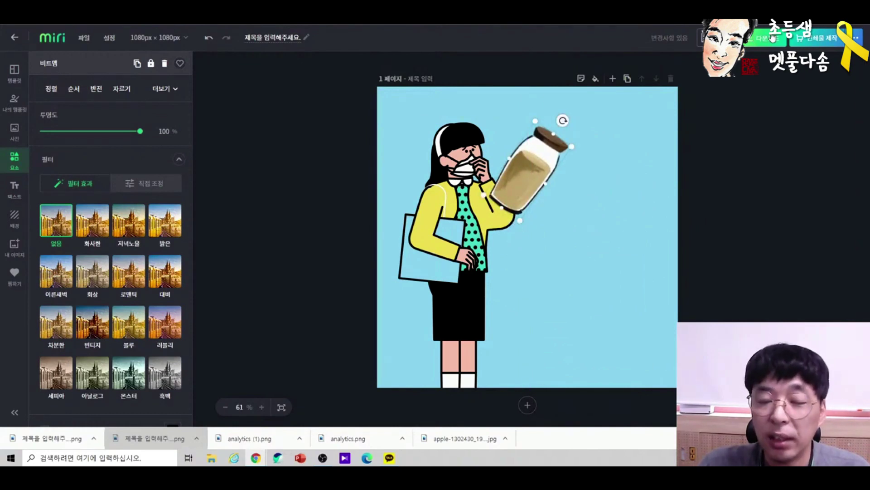
key("Delete")
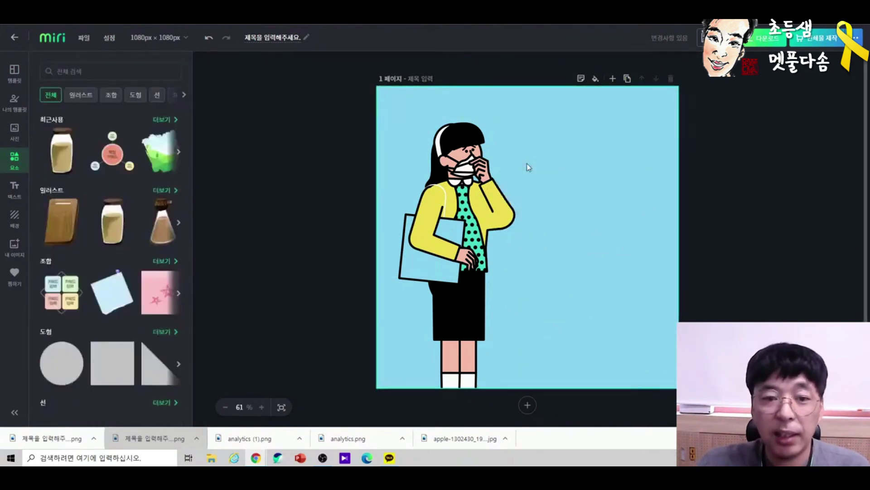
- Shrink the masked woman illustration and center it so her whole figure fits on the card
left_click(463, 203)
left_click_drag(462, 204, 530, 248)
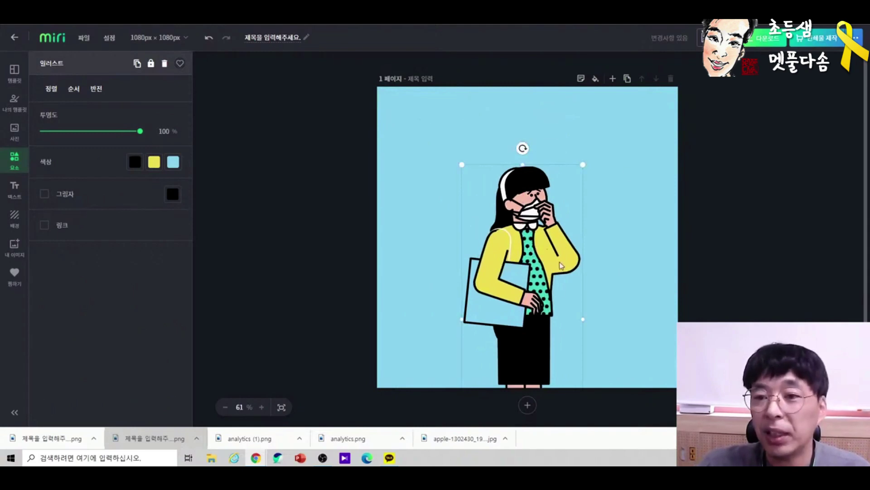
left_click_drag(526, 240, 524, 213)
left_click_drag(581, 137, 553, 207)
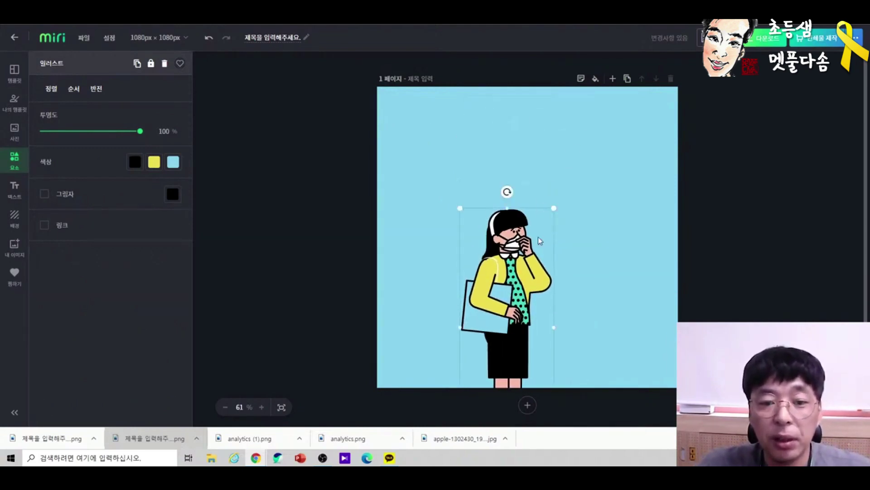
left_click_drag(543, 270, 524, 219)
left_click(594, 198)
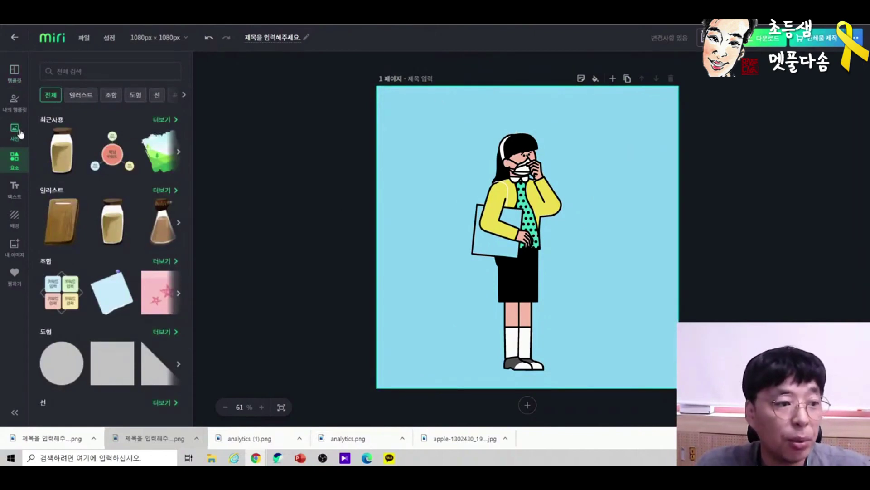
- Browse the background patterns, try a solid black background, and set the page background to solid white (#FFFFFF)
left_click(16, 218)
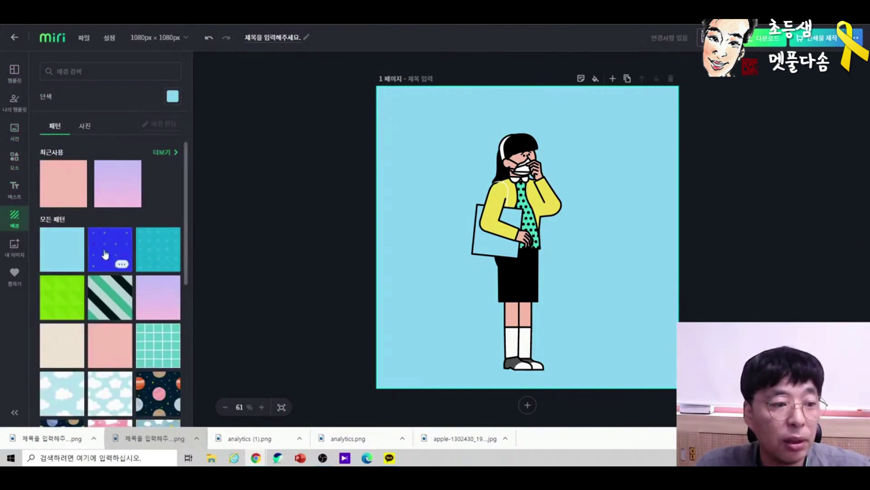
scroll(120, 221, "down", 3)
scroll(120, 221, "down", 6)
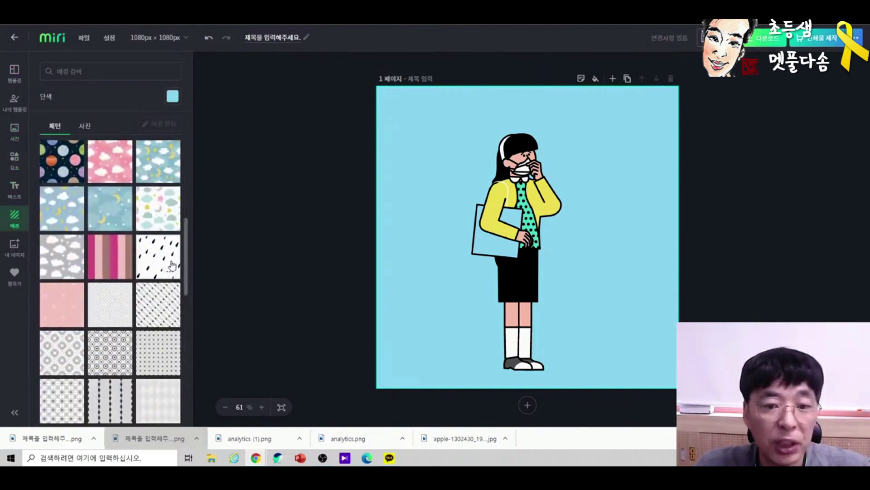
scroll(147, 277, "up", 9)
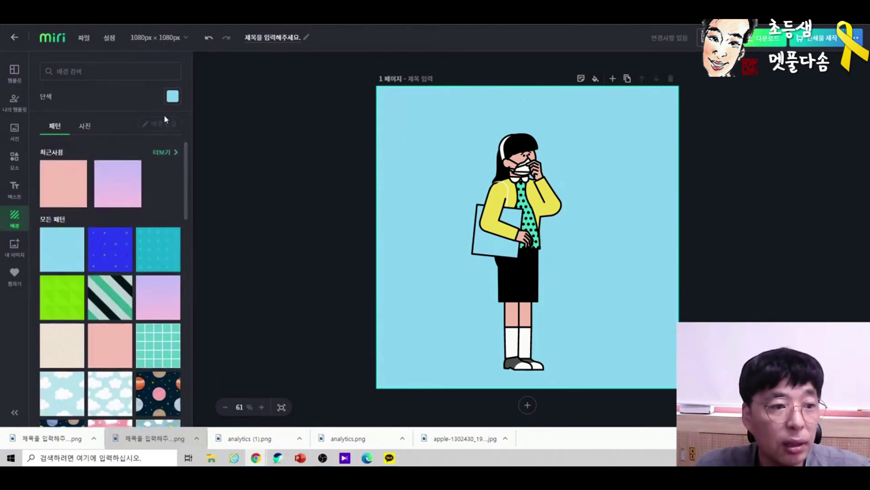
left_click(172, 96)
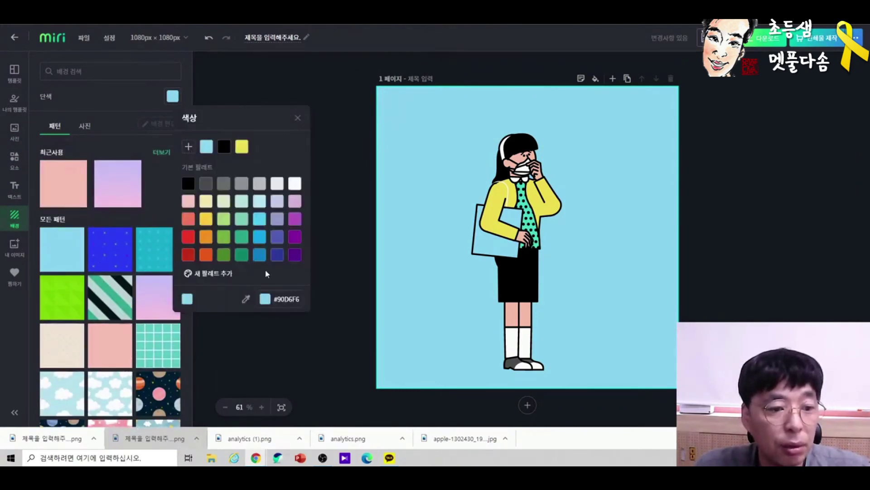
left_click(189, 184)
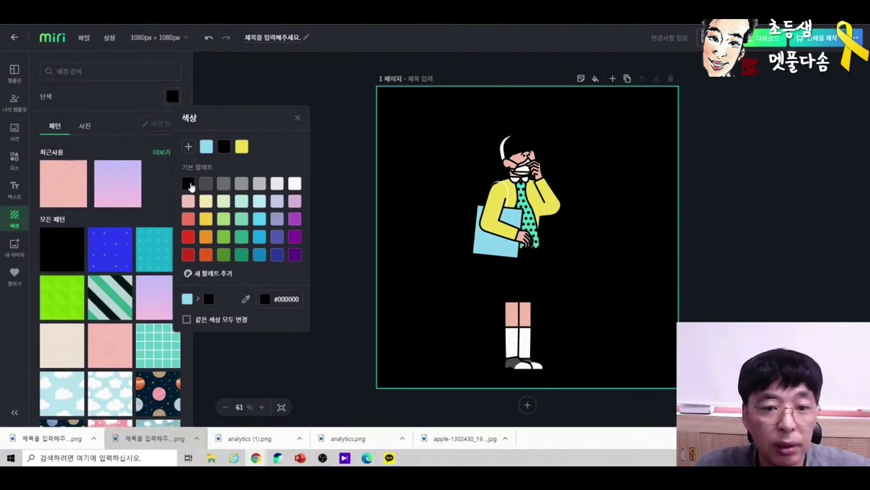
left_click(295, 184)
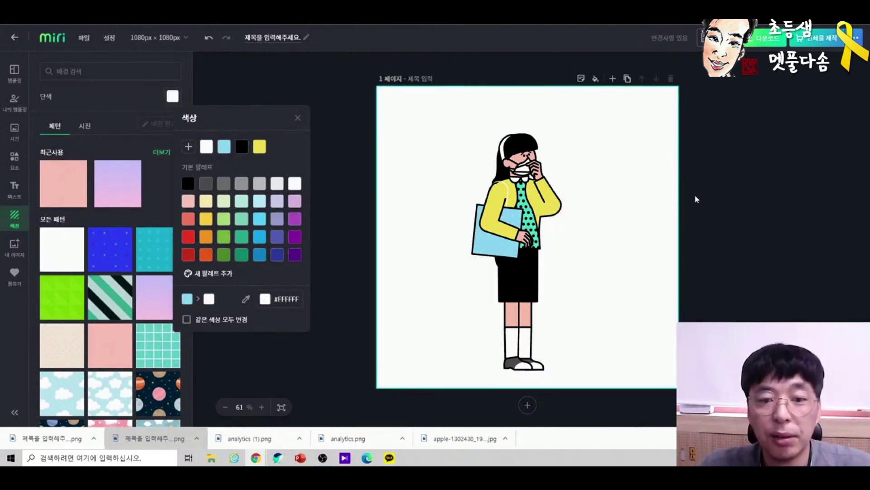
left_click(778, 199)
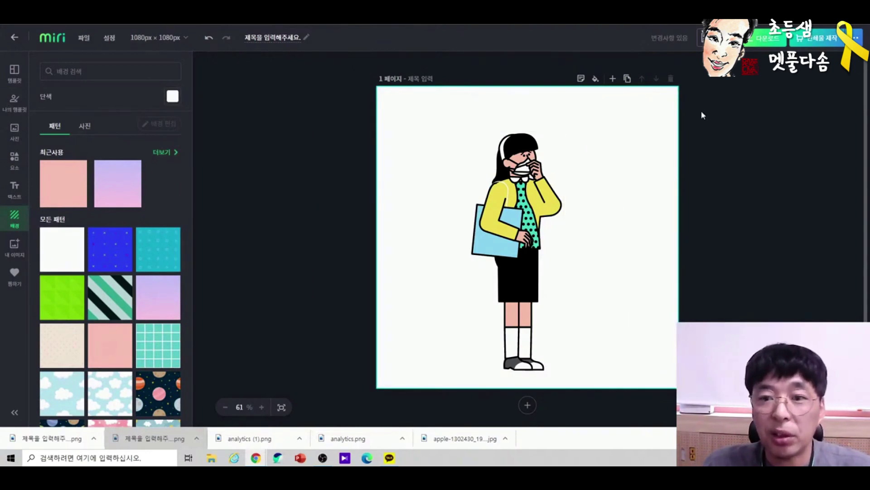
- Review the PNG download options with the transparent background option enabled, and close them without downloading
left_click(765, 40)
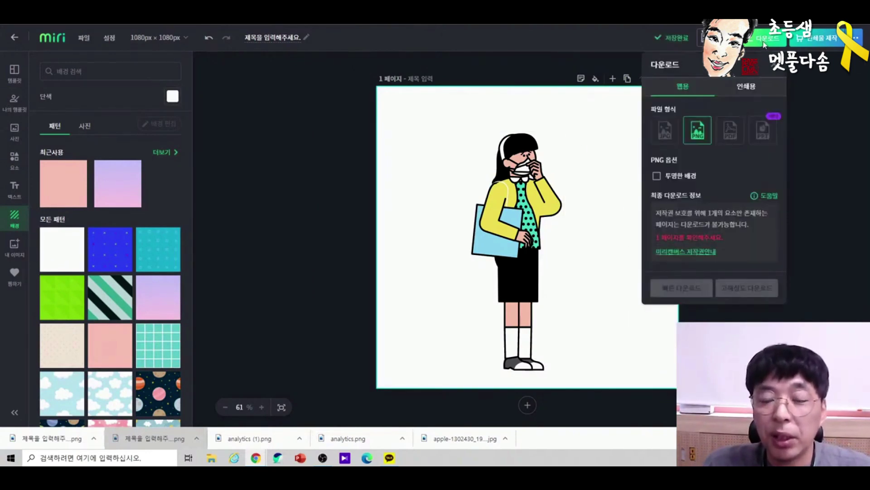
left_click(676, 176)
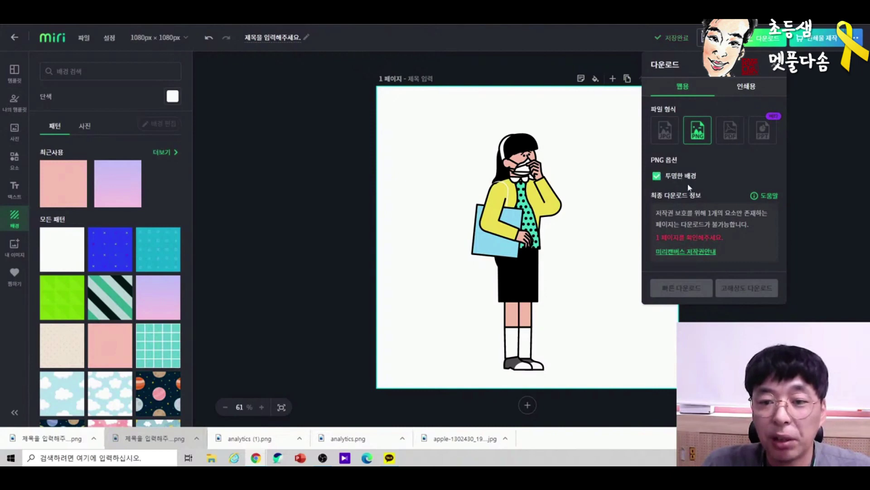
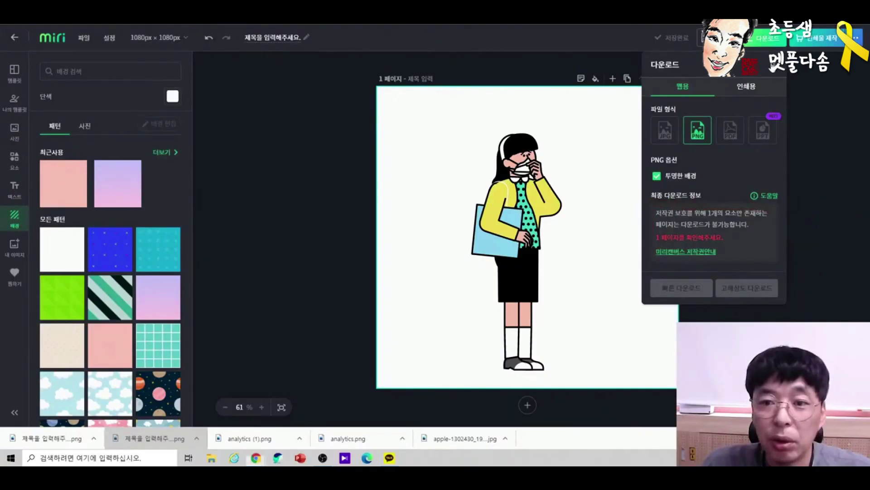
left_click(774, 68)
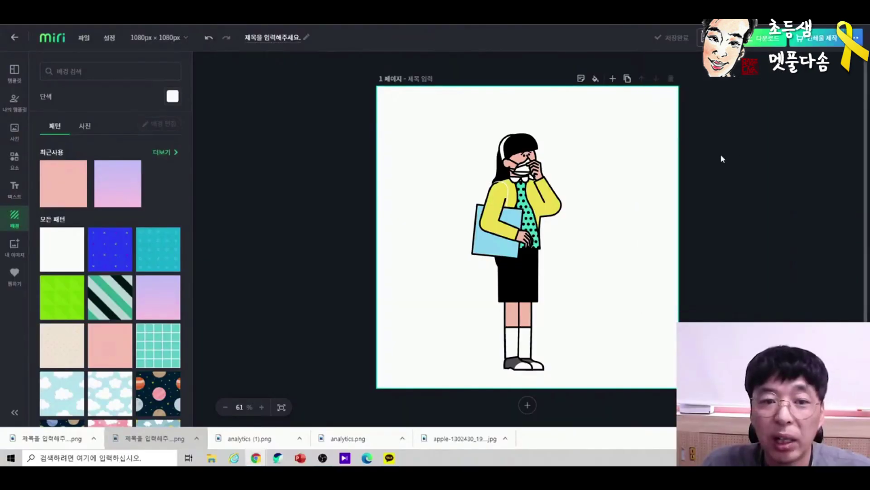
- Shift the woman illustration to the left side of the card and leave the design without saving
left_click_drag(536, 190, 456, 219)
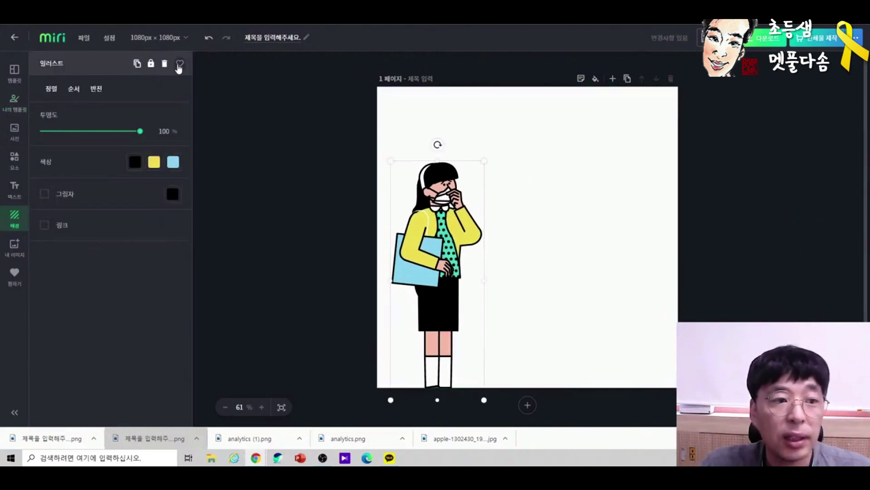
left_click(13, 40)
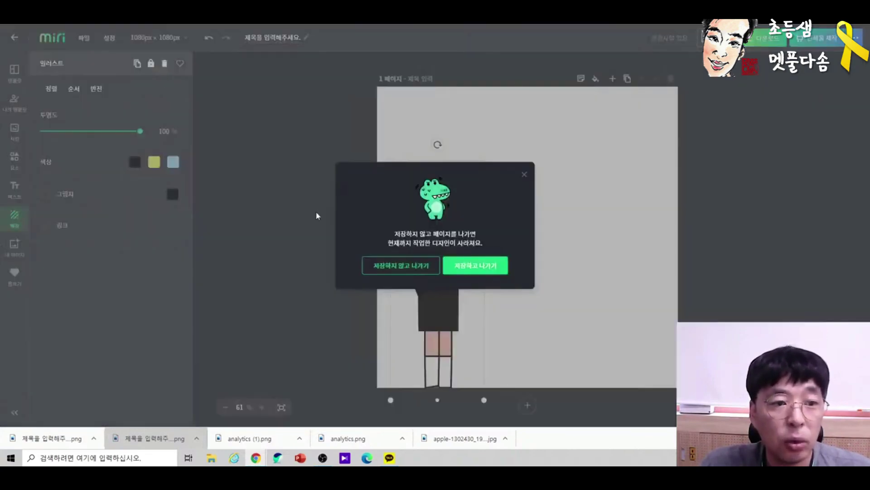
left_click(401, 270)
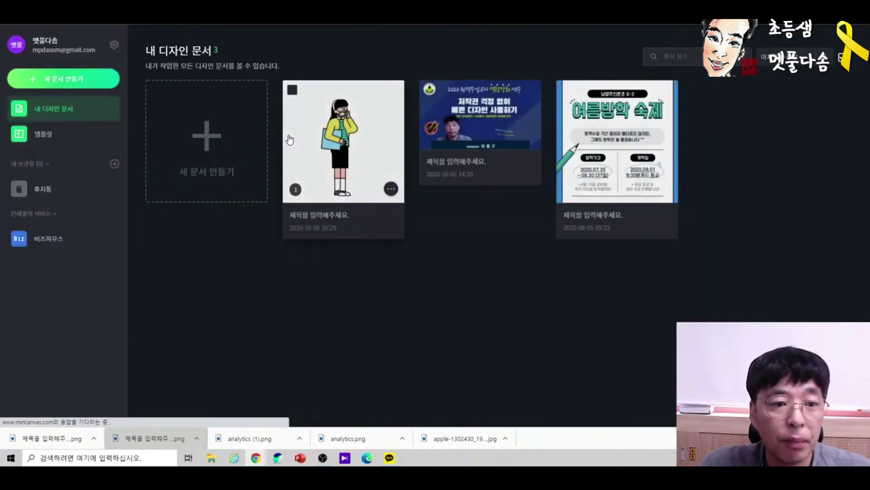
- Create a new design document of the 프레젠테이션 type
left_click(206, 140)
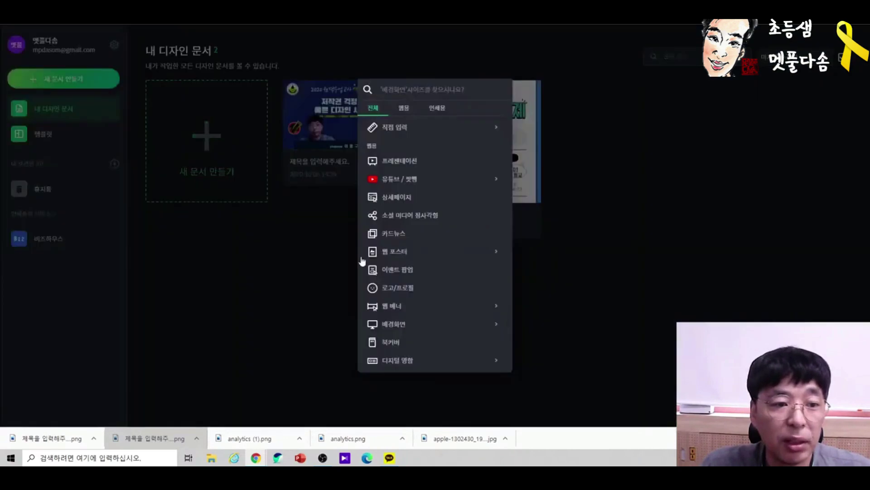
left_click(481, 184)
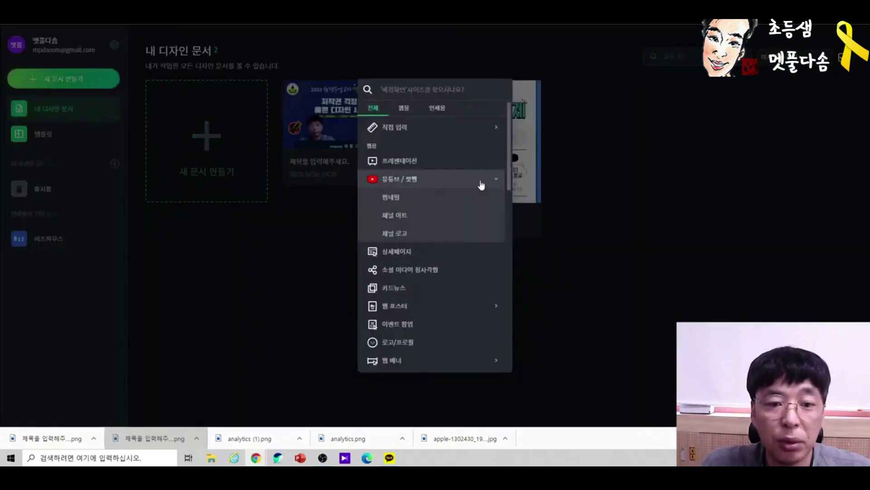
left_click(410, 164)
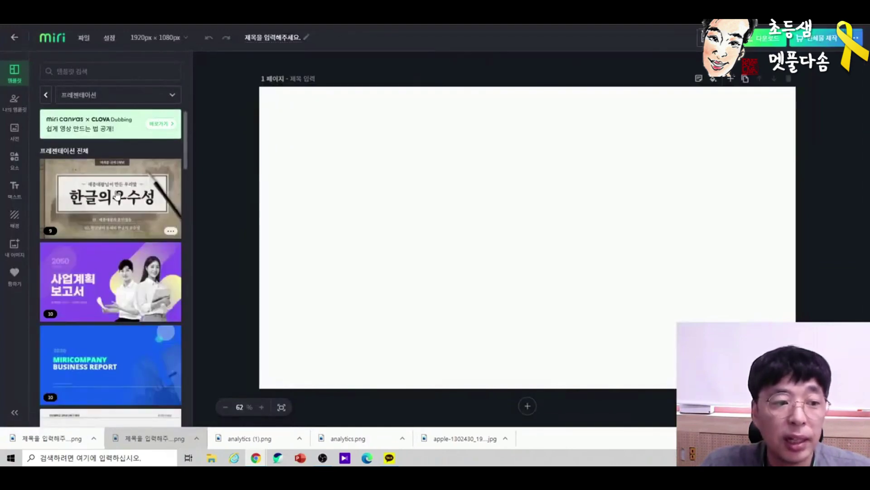
- Apply the 한글의우수성 cover page from the 브라운의 전통 컨셉의 국어수업 template and browse the template's other pages
left_click(117, 196)
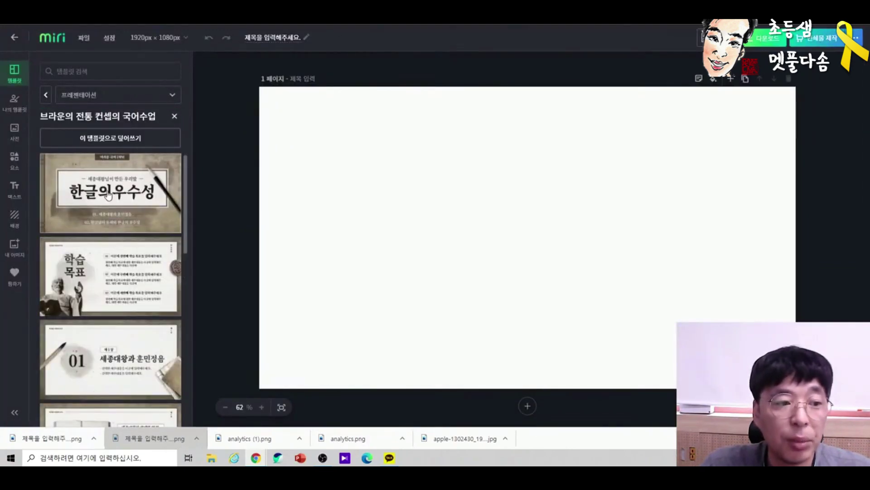
left_click(112, 209)
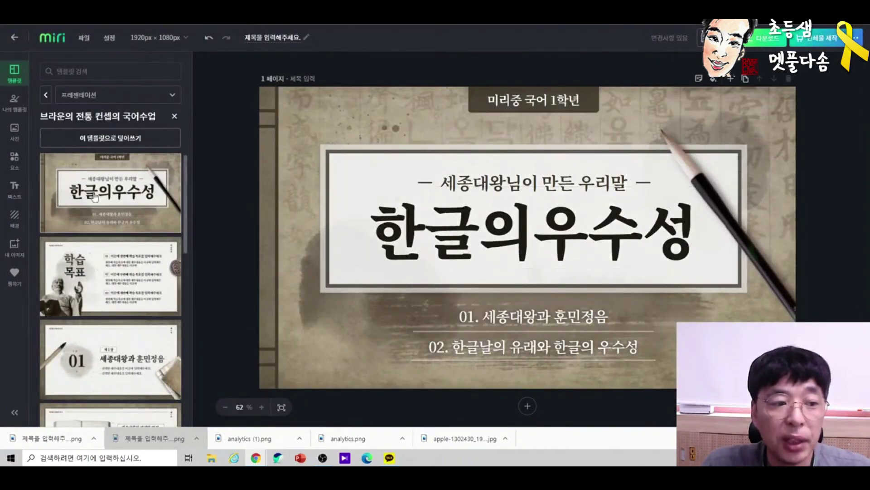
scroll(98, 182, "down", 5)
scroll(113, 199, "up", 5)
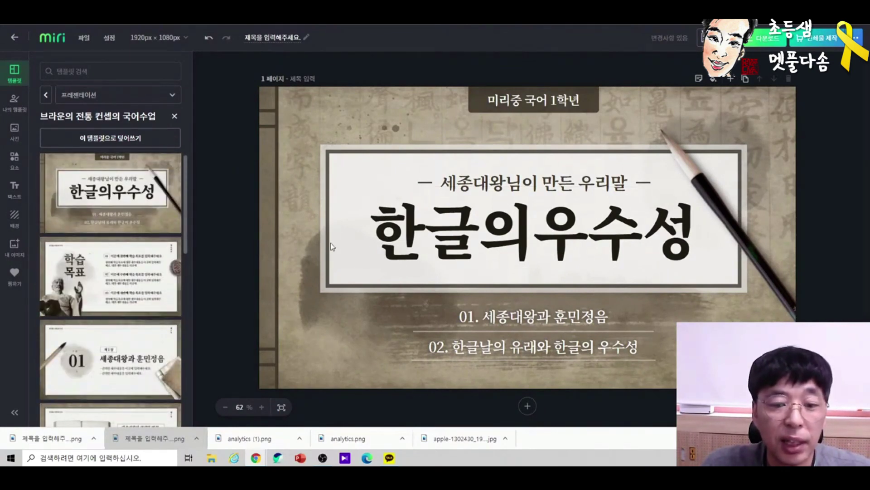
scroll(476, 361, "down", 2)
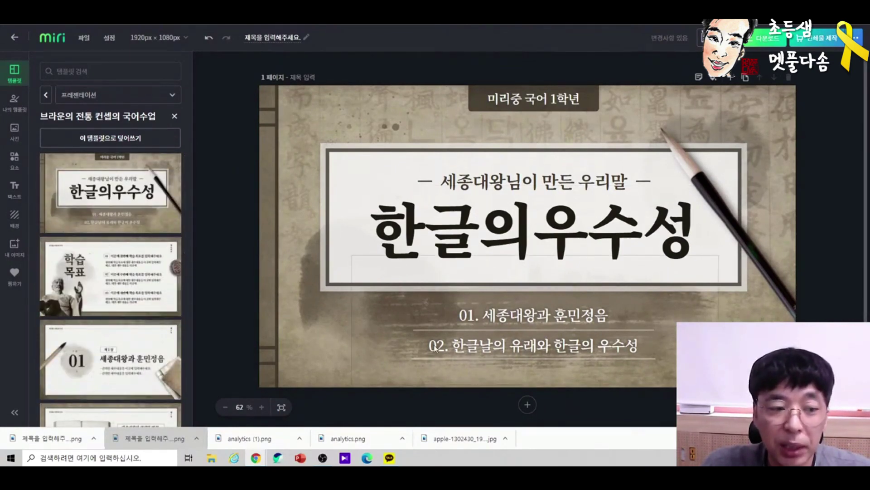
scroll(122, 204, "down", 5)
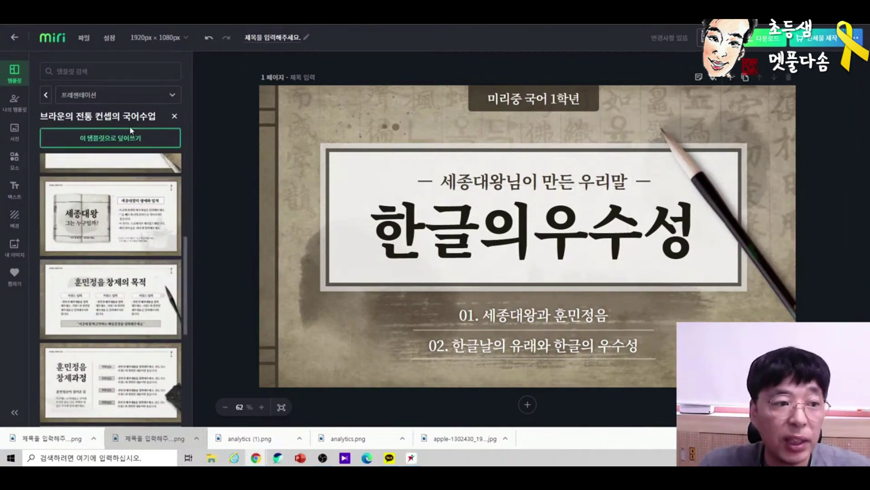
- Switch the template category to 유튜브 / 팟빵 썸네일
left_click(144, 102)
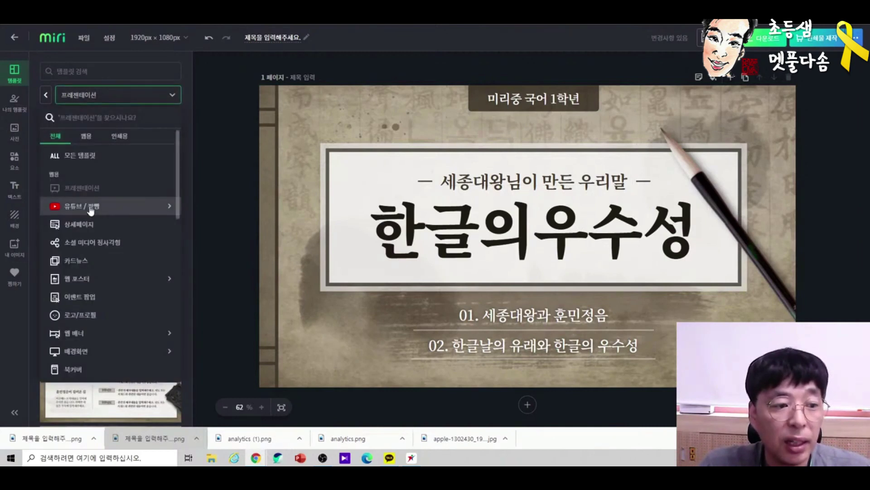
mouse_move(91, 209)
left_click(83, 224)
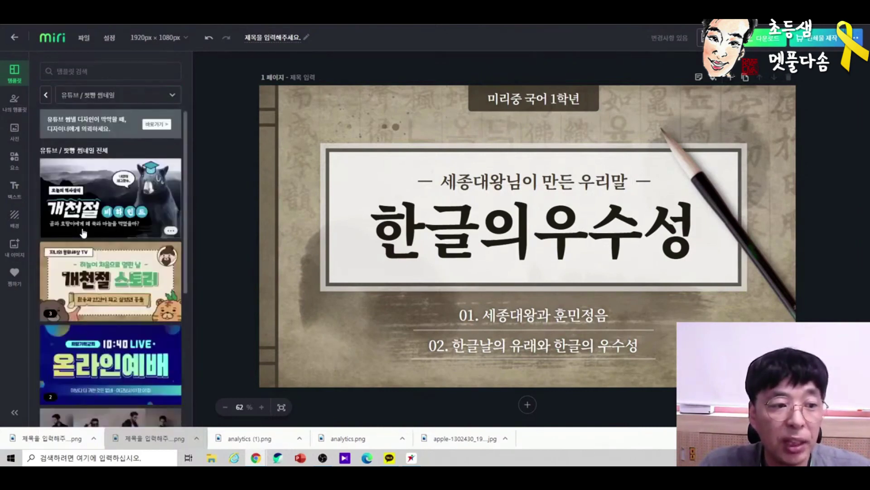
- Try the green 개천절 스토리 cover and the character elements page from the 베이지톤 어린이동화 개천절 template on the page
left_click(122, 254)
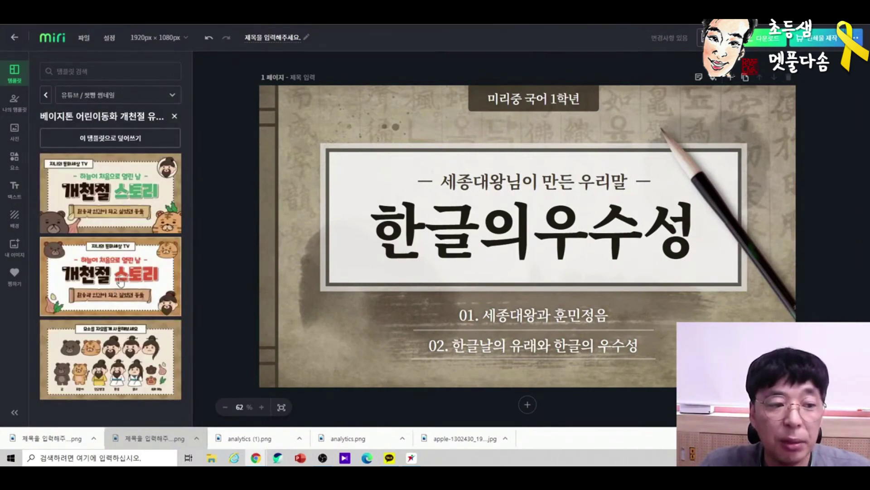
left_click(127, 200)
left_click(119, 358)
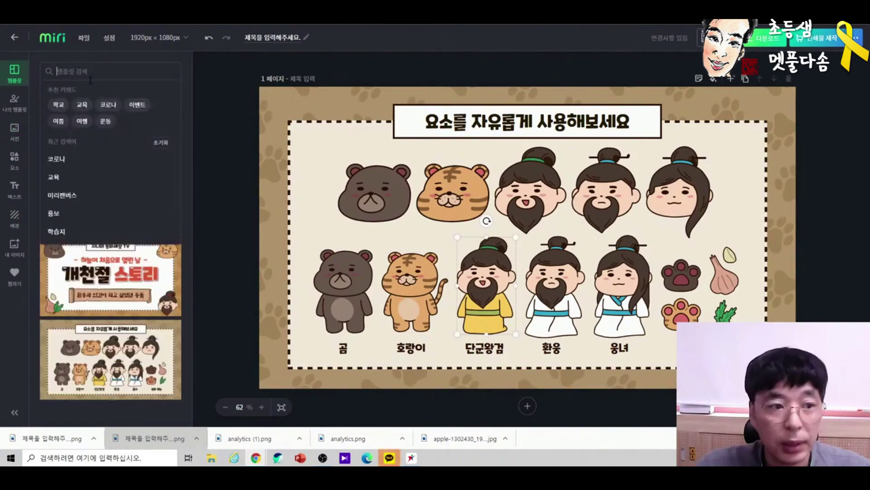
- Apply the 개천절 비하인드 bear thumbnail template and delete the 오늘의 역사상식 text along with its white box
left_click(141, 195)
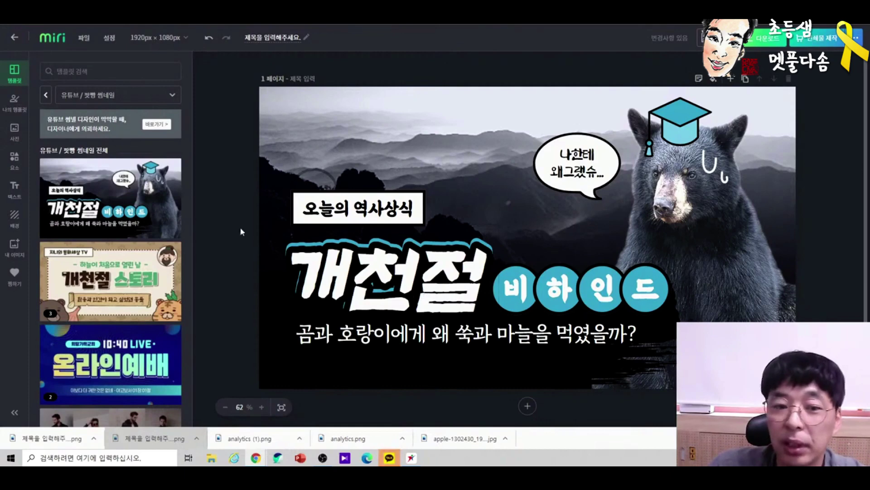
left_click(385, 209)
key("Delete")
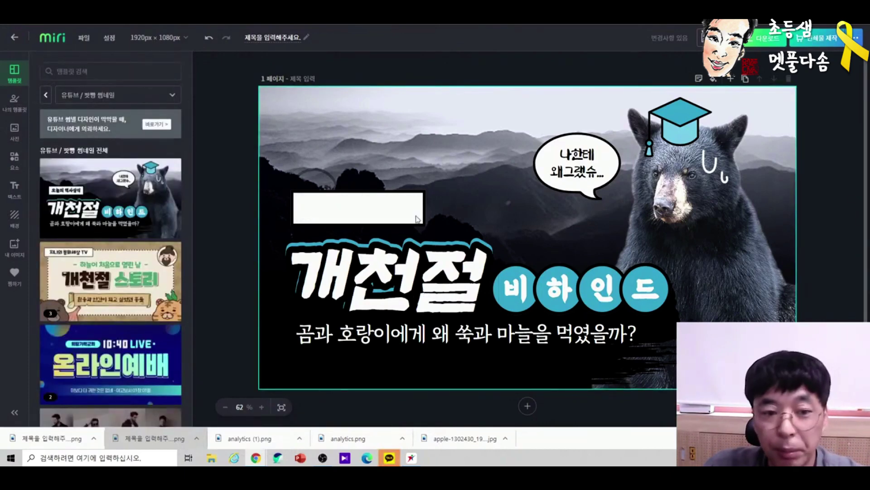
left_click(396, 216)
key("Delete")
- Delete the speech bubble with its text, the graduation cap and the sweat marks around the bear
left_click(578, 169)
key("Delete")
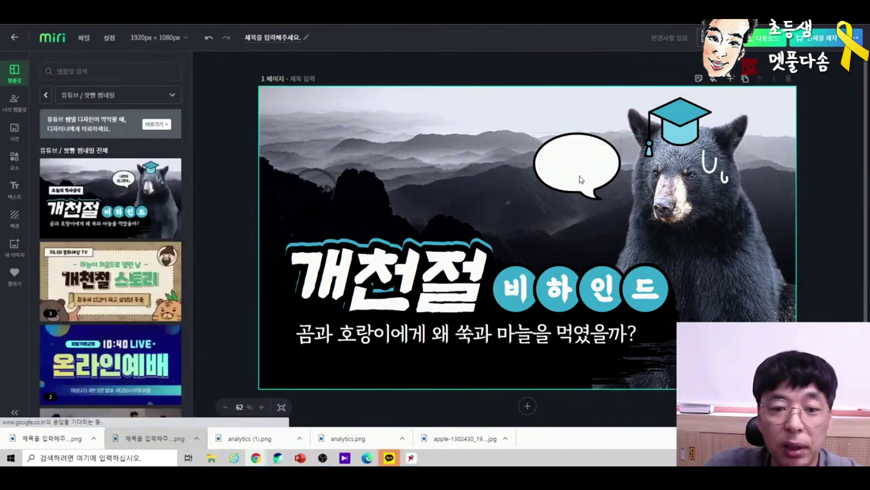
left_click(573, 185)
key("Delete")
left_click(680, 127)
key("Delete")
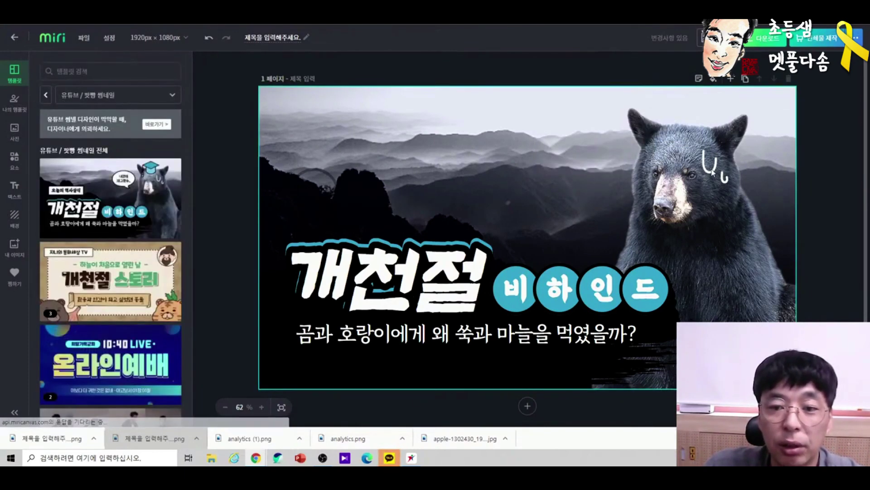
left_click(721, 179)
key("Delete")
- Delete the 비하인드 badges, the 개천절 title, the subtitle line and the black brush shape behind them
left_click(522, 295)
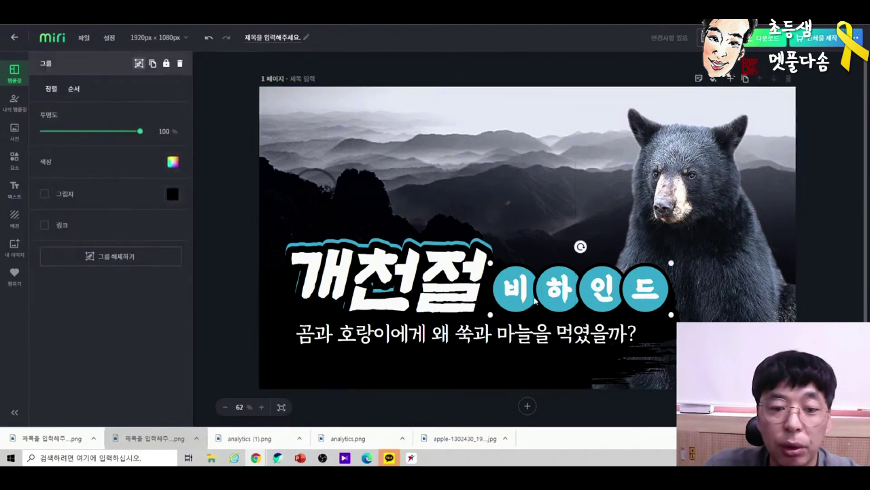
key("Delete")
left_click(453, 257)
key("Delete")
left_click(498, 334)
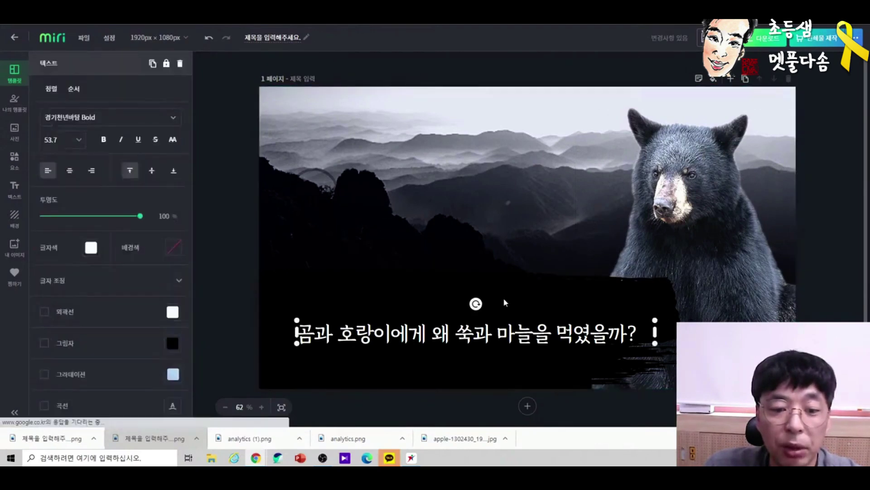
key("Delete")
left_click(503, 296)
key("Delete")
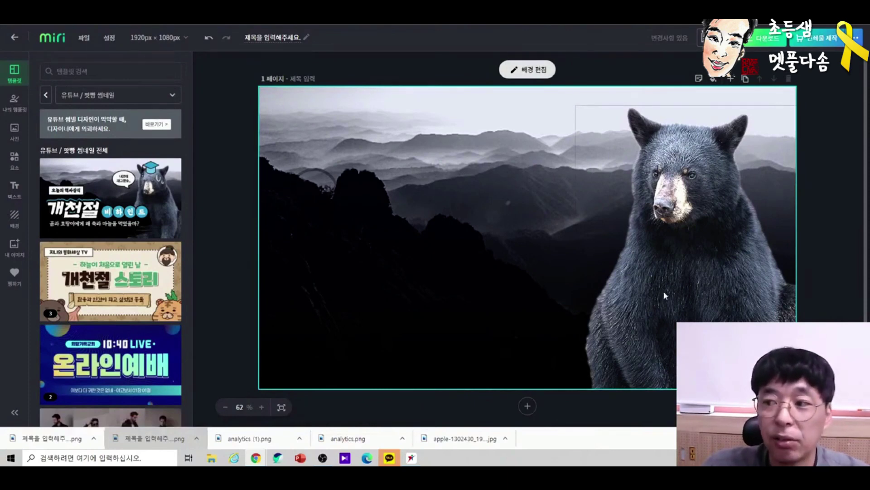
- Add a second page and apply the 요소를 자유롭게 사용해보세요 page from the 베이지톤 어린이동화 개천절 template to it
left_click(137, 284)
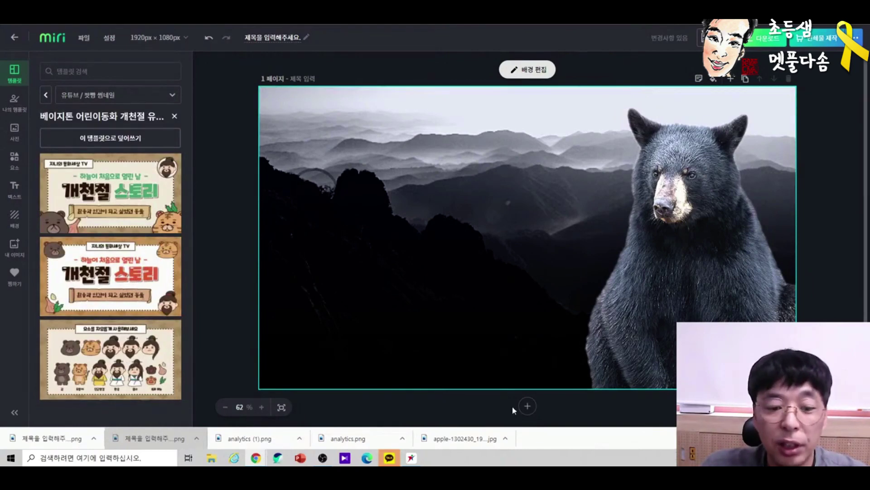
left_click(528, 407)
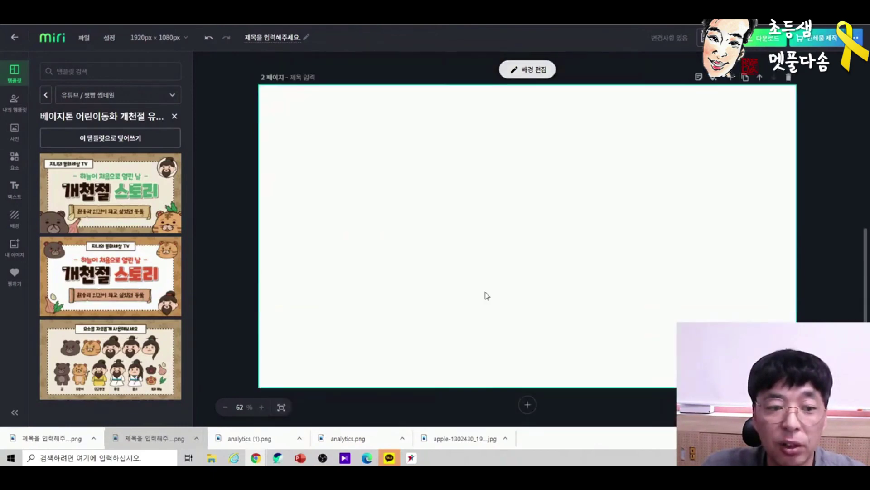
left_click(142, 284)
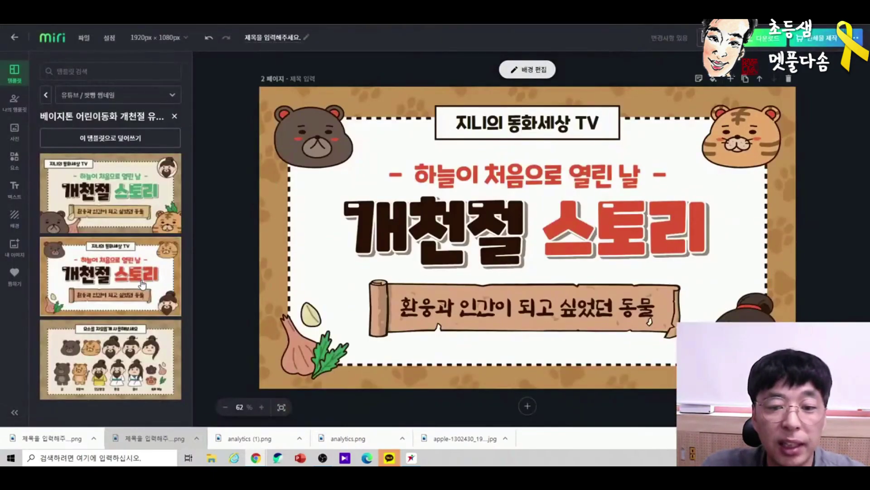
left_click(116, 351)
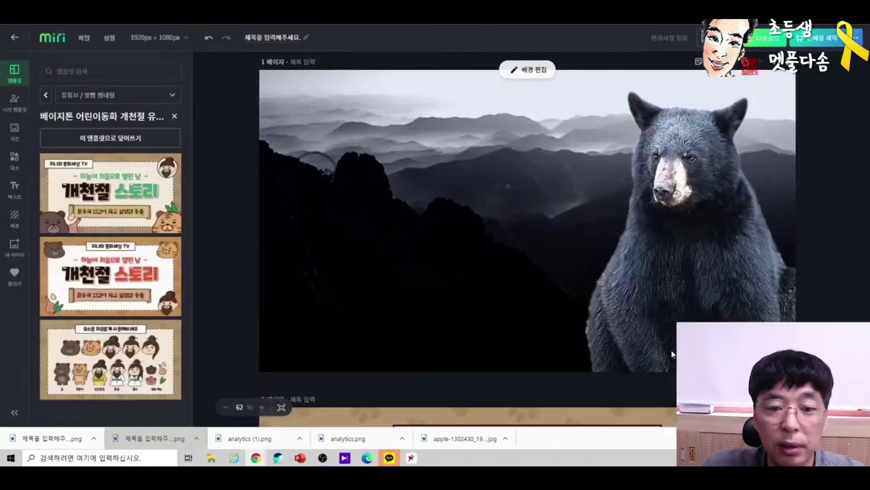
- Copy the 단군왕검 full-body character from the second page and paste it onto the bear page
left_click(495, 285)
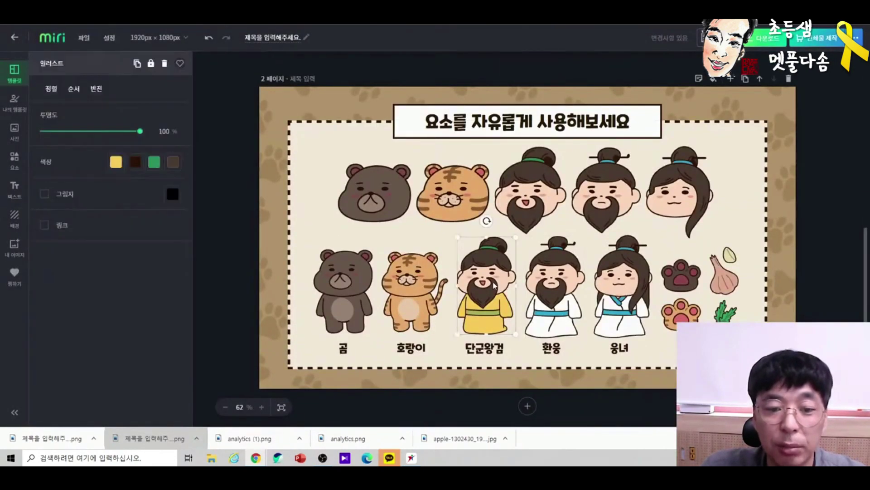
right_click(490, 278)
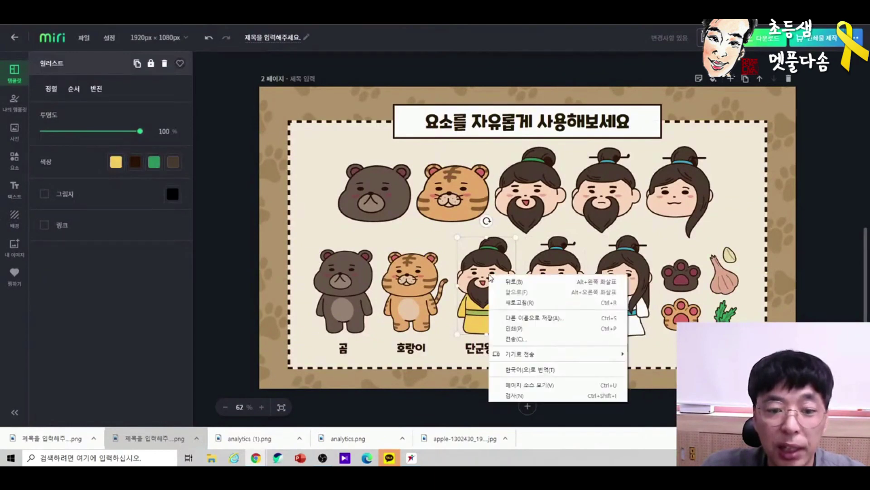
left_click(471, 279)
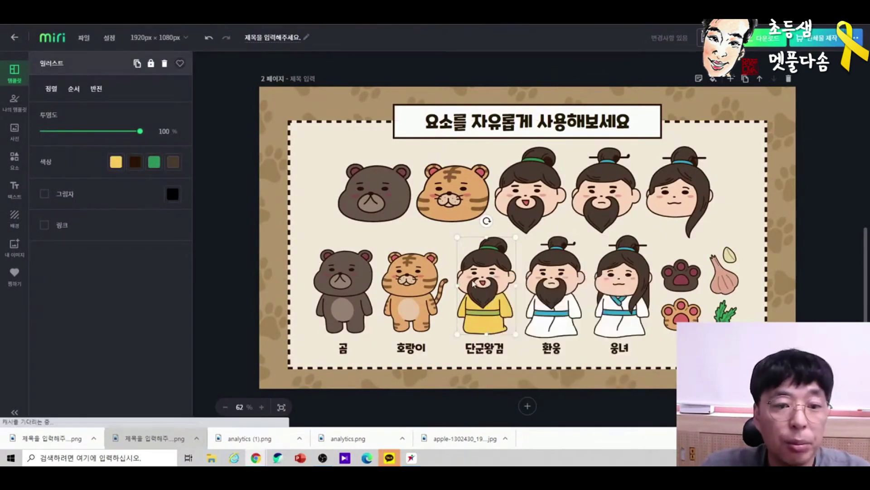
scroll(453, 262, "up", 5)
left_click(534, 145)
scroll(529, 195, "up", 3)
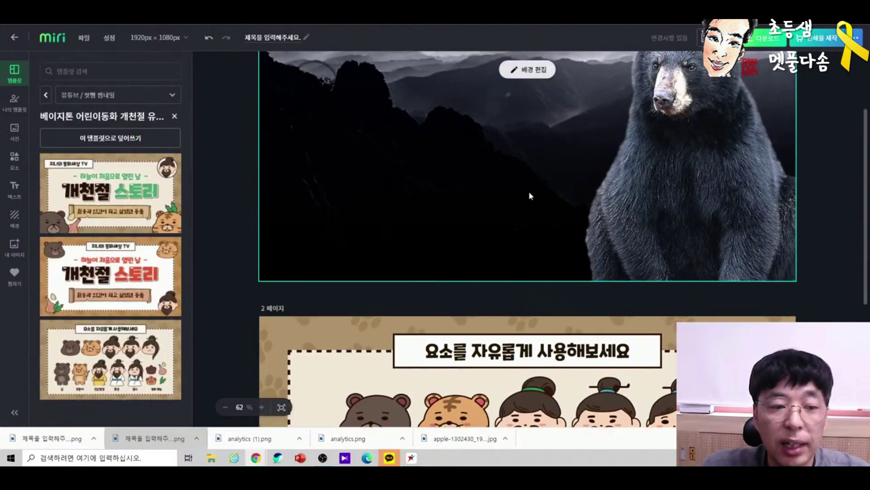
key("ctrl+v")
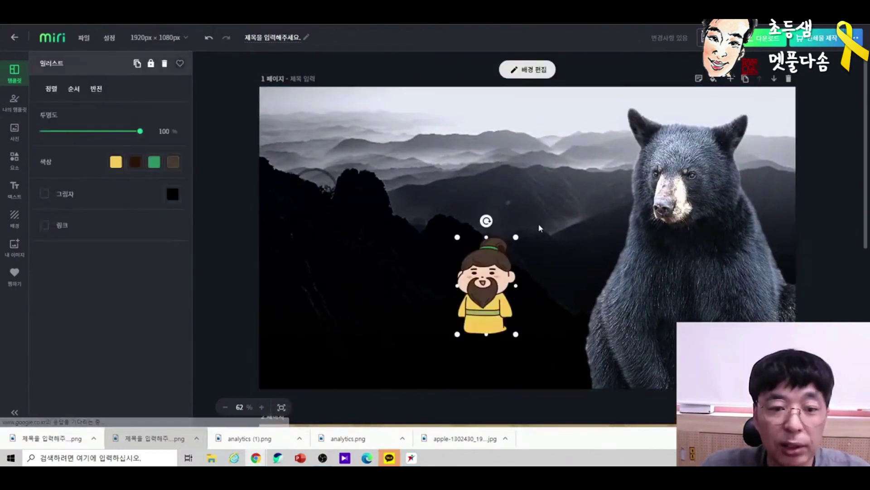
- Enlarge the pasted 단군왕검 character to nearly the full page height and place it beside the bear
left_click_drag(515, 239, 604, 105)
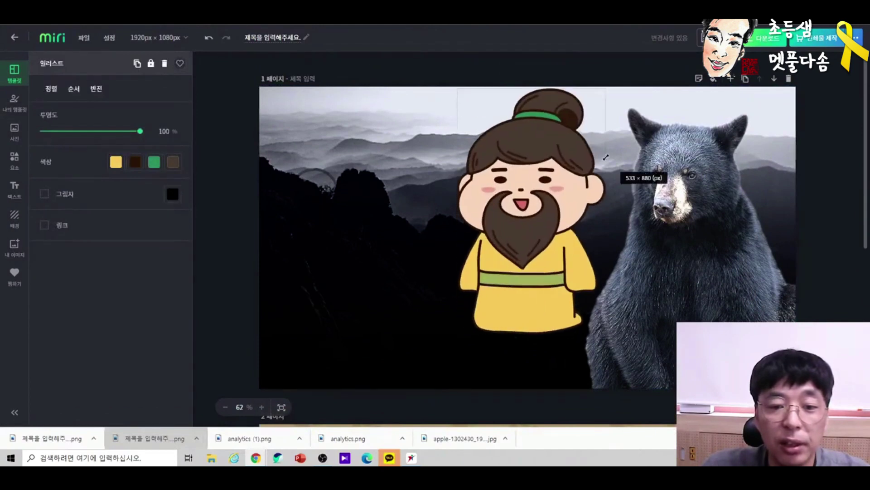
left_click_drag(545, 218, 513, 256)
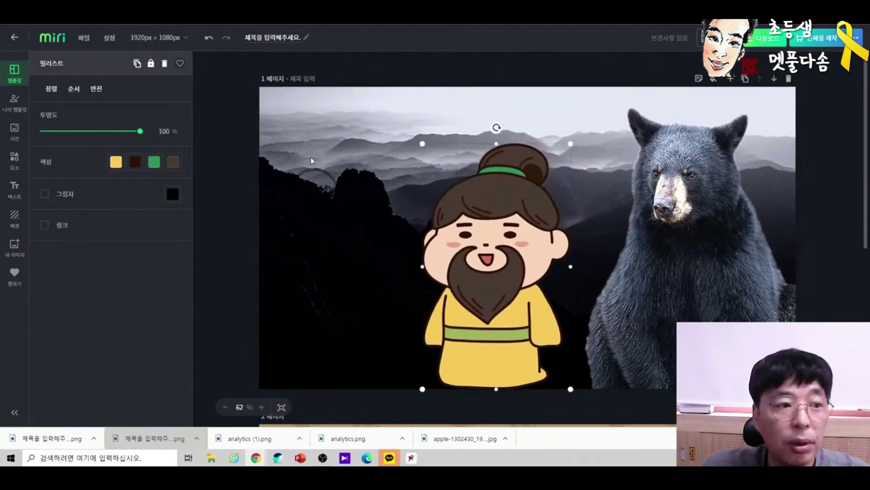
left_click_drag(421, 145, 398, 102)
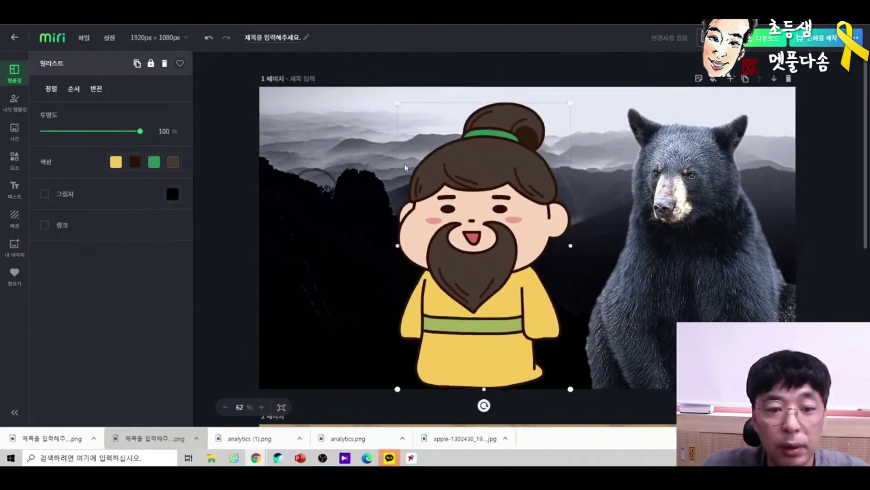
left_click_drag(453, 191, 475, 194)
- Delete the second page with the character elements and check the download options for the remaining page
scroll(335, 277, "down", 5)
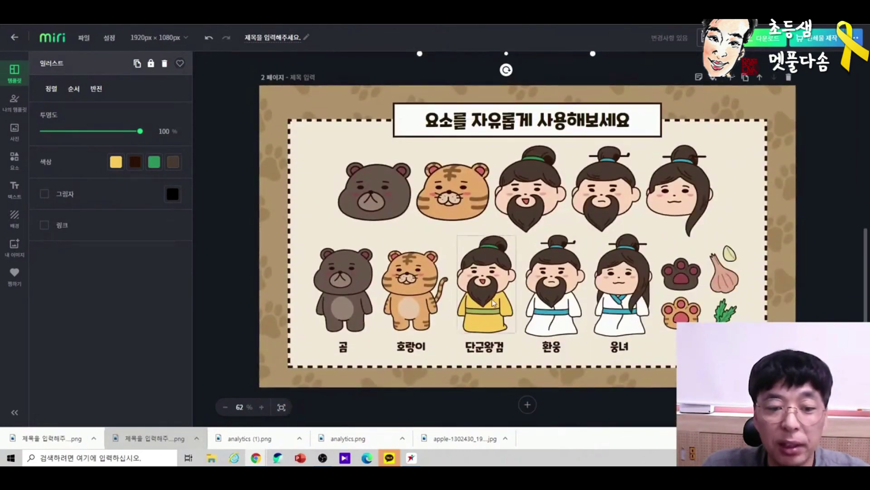
left_click(326, 157)
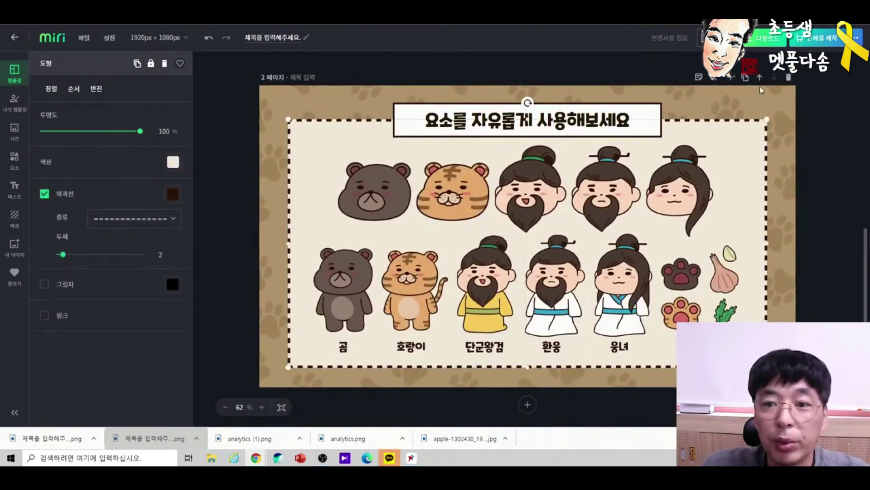
left_click(790, 78)
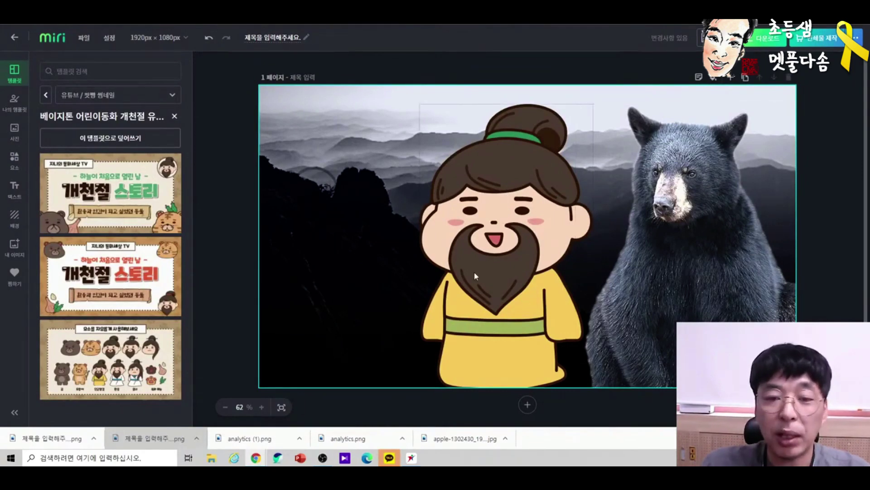
left_click(754, 41)
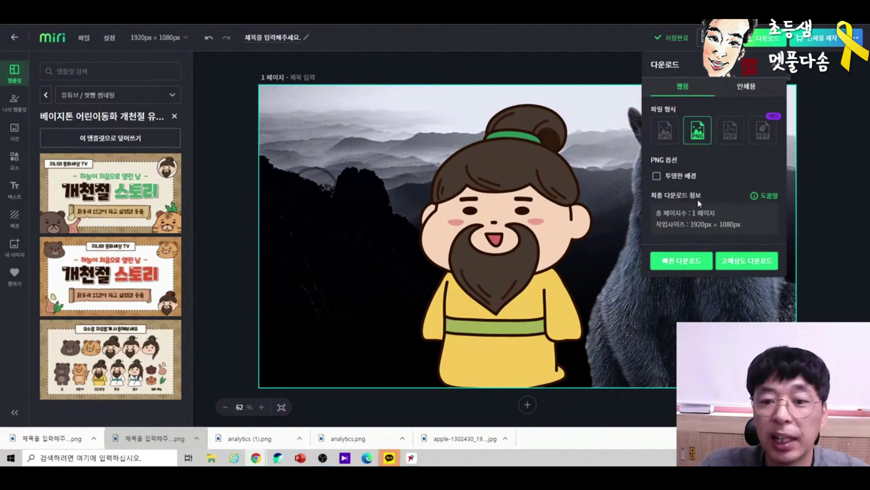
left_click(684, 294)
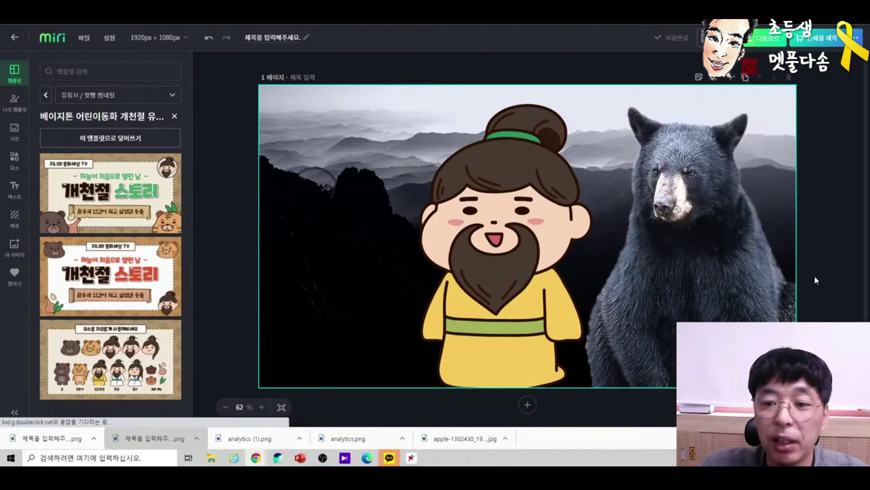
- Shrink the bear, place it in the page's lower right corner, and shift the 단군왕검 character to the left
left_click(686, 276)
left_click_drag(689, 276, 694, 257)
left_click_drag(551, 259, 507, 279)
left_click_drag(690, 278, 672, 291)
left_click_drag(765, 320, 735, 286)
left_click_drag(786, 71, 623, 272)
left_click_drag(597, 335, 675, 312)
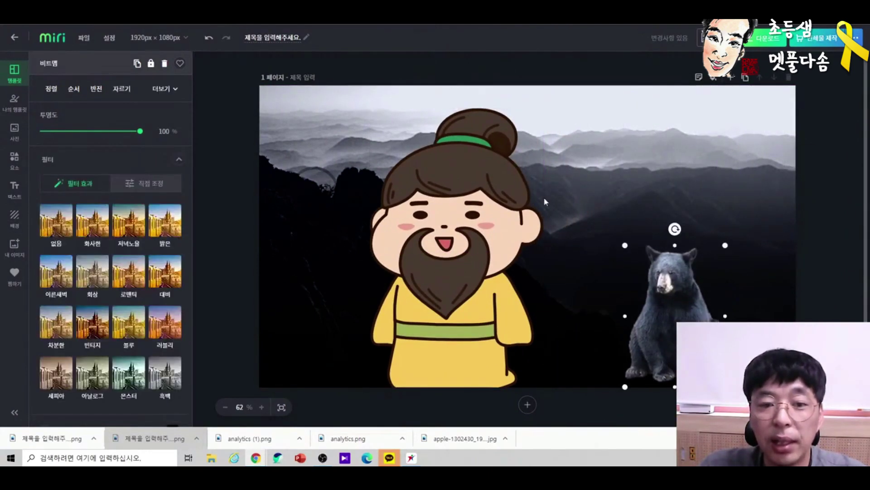
- Resize the 단군왕검 character to about 578 × 955 px and move both it and the bear further right
left_click_drag(480, 204, 508, 203)
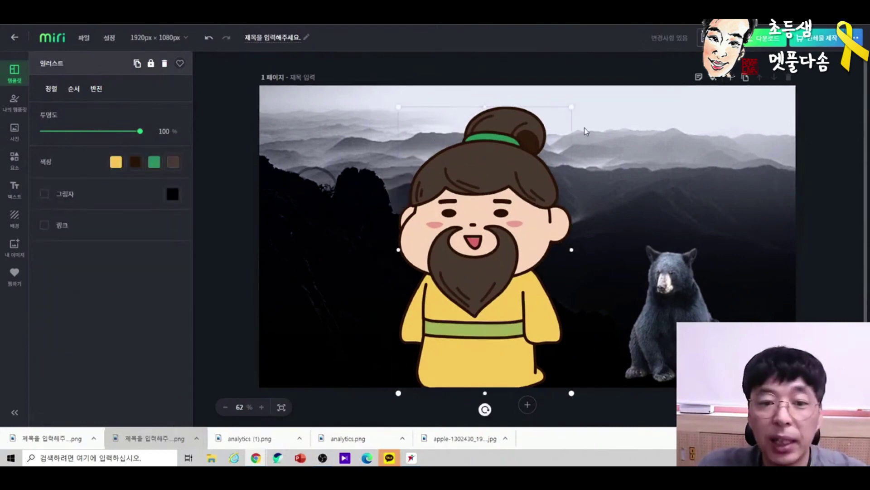
left_click_drag(571, 108, 562, 286)
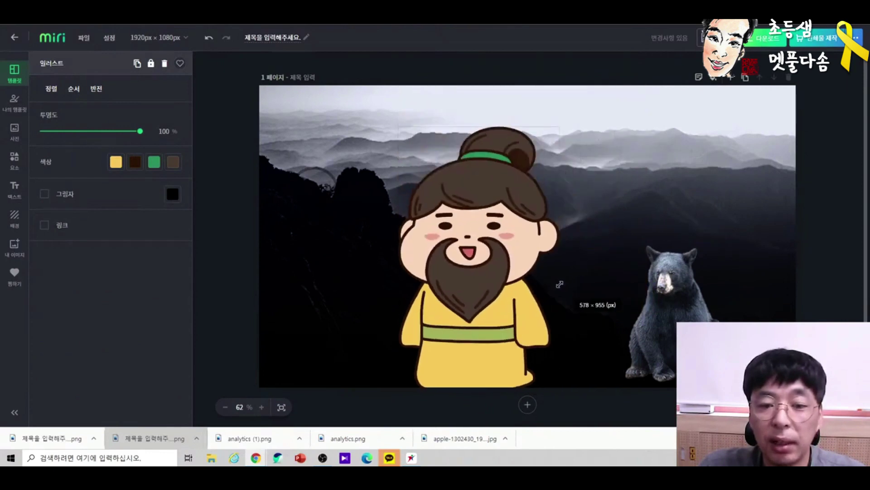
left_click_drag(659, 307, 692, 311)
left_click(517, 276)
left_click_drag(517, 276, 566, 277)
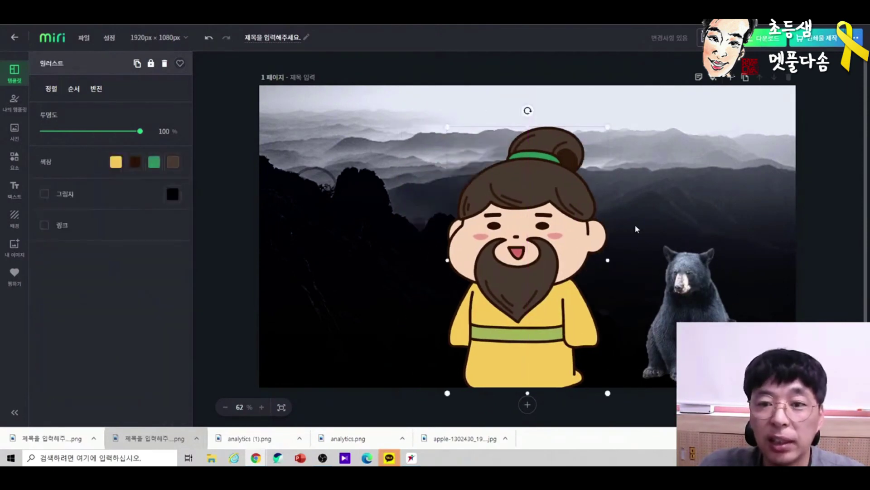
- Examine the web download formats and PNG options for the design, and return to the list of design documents
left_click(754, 43)
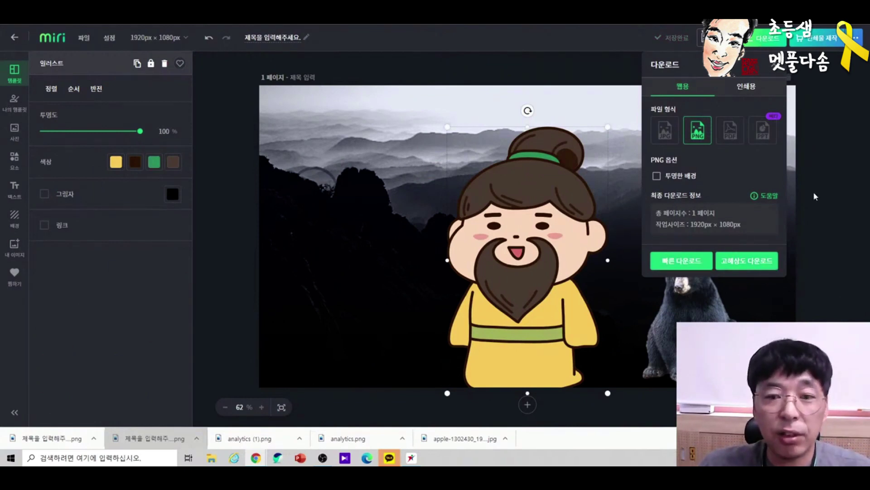
left_click(841, 215)
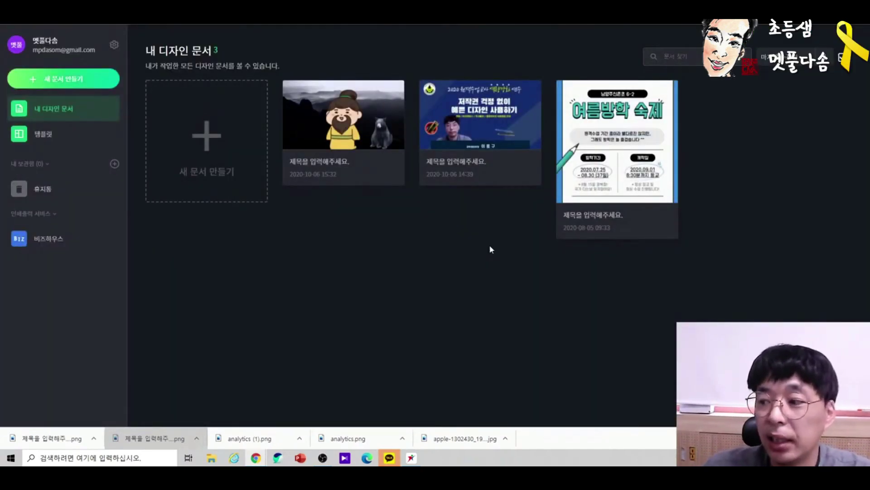
- Move the design document showing the 단군왕검 character and the bear to the trash
left_click(326, 104)
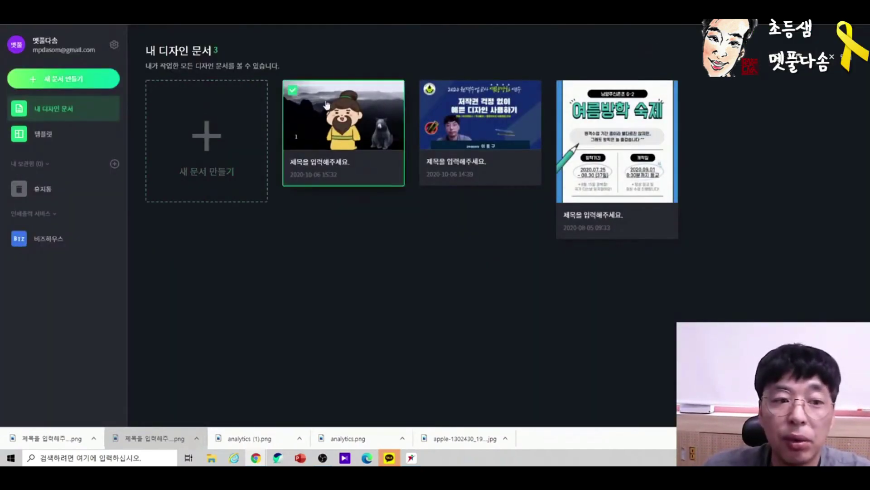
left_click(800, 64)
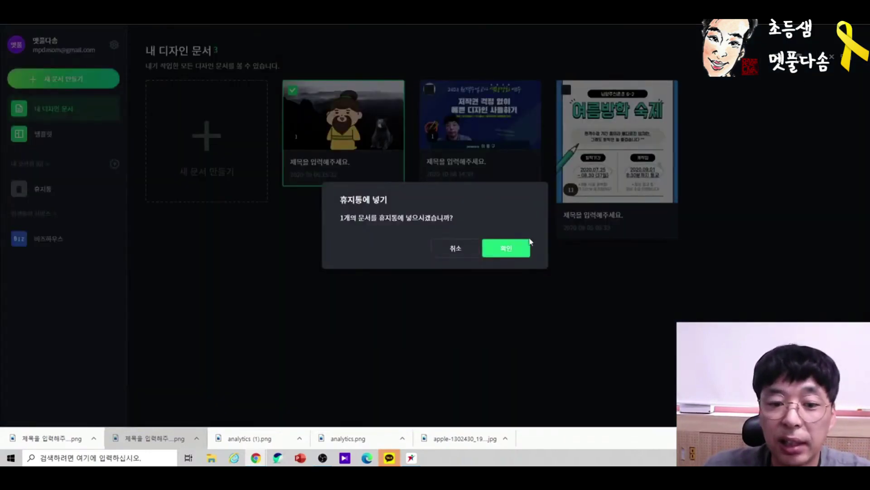
left_click(498, 251)
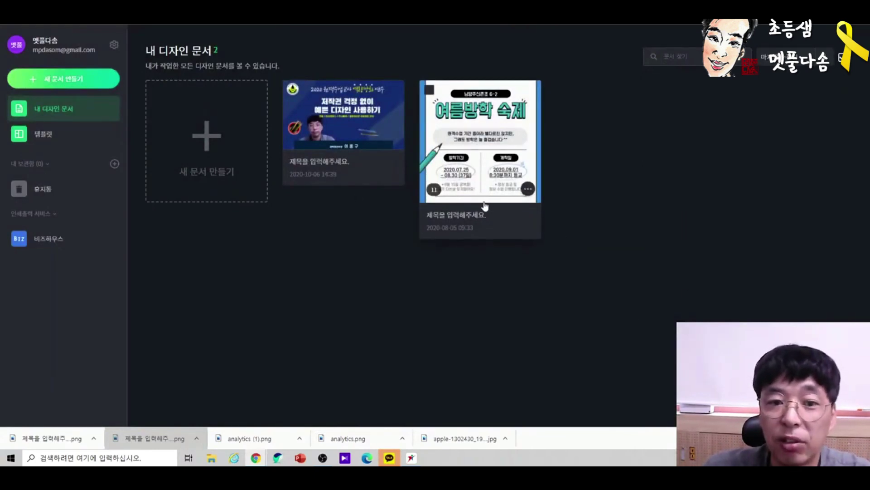
- Switch to the 망고보드 (Mangoboard) website and open its template gallery
left_click(450, 25)
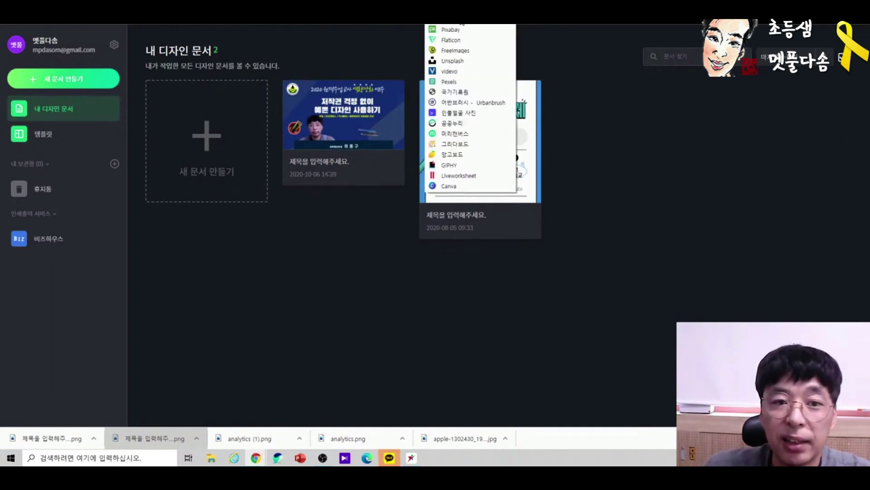
left_click(452, 154)
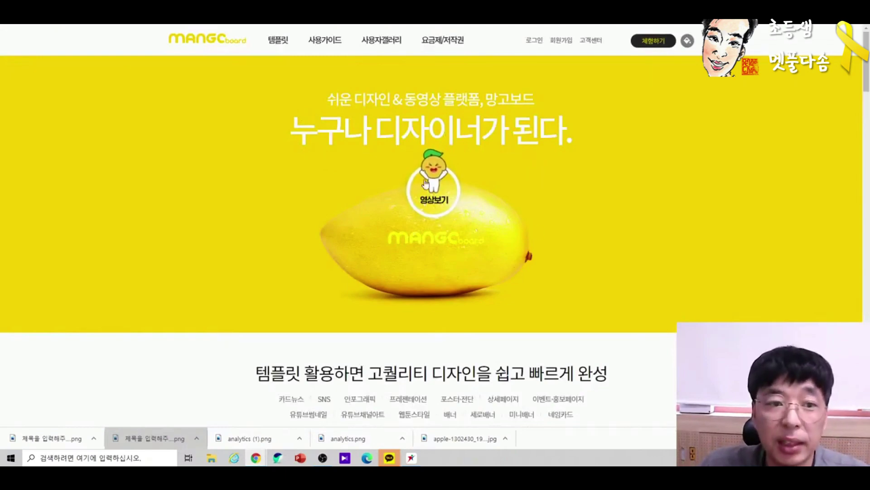
left_click(278, 41)
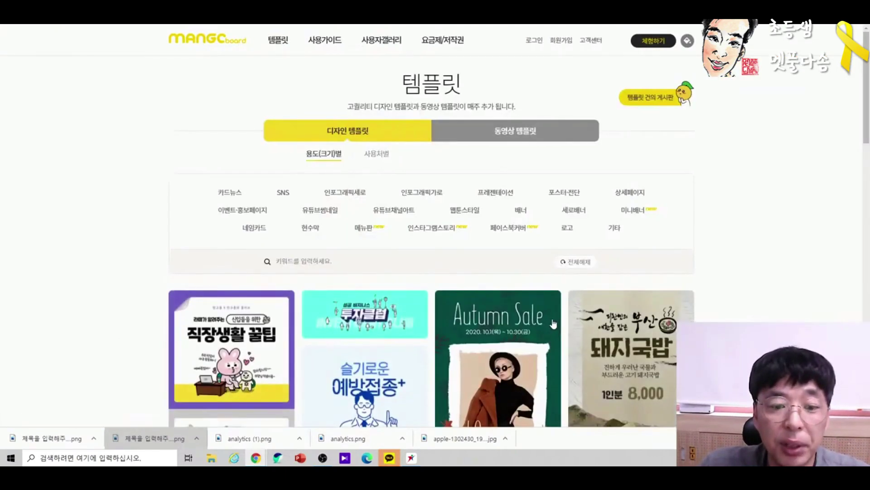
- Examine the range of 망고보드 design templates and the size categories they are sorted into
scroll(446, 323, "down", 4)
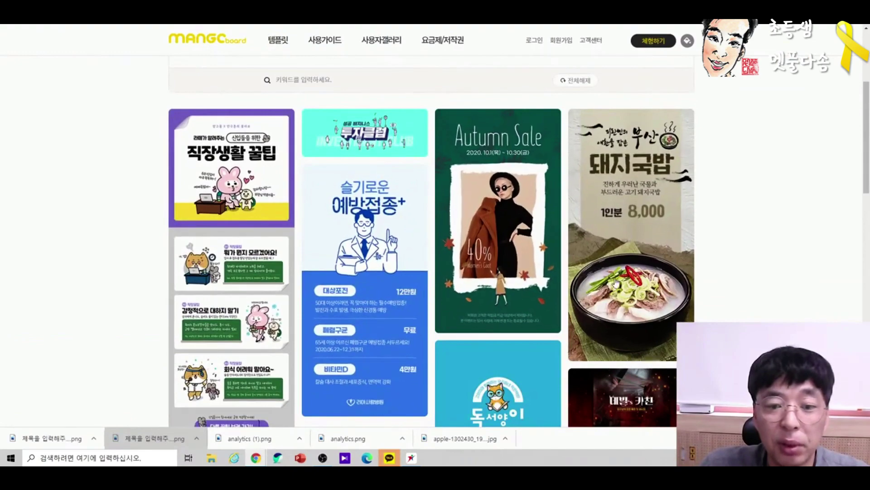
scroll(610, 341, "down", 5)
scroll(610, 341, "down", 3)
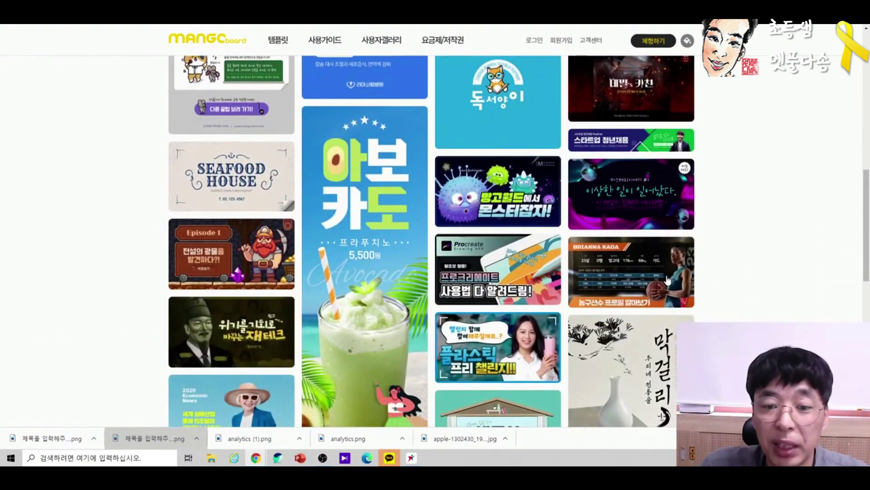
scroll(635, 245, "down", 3)
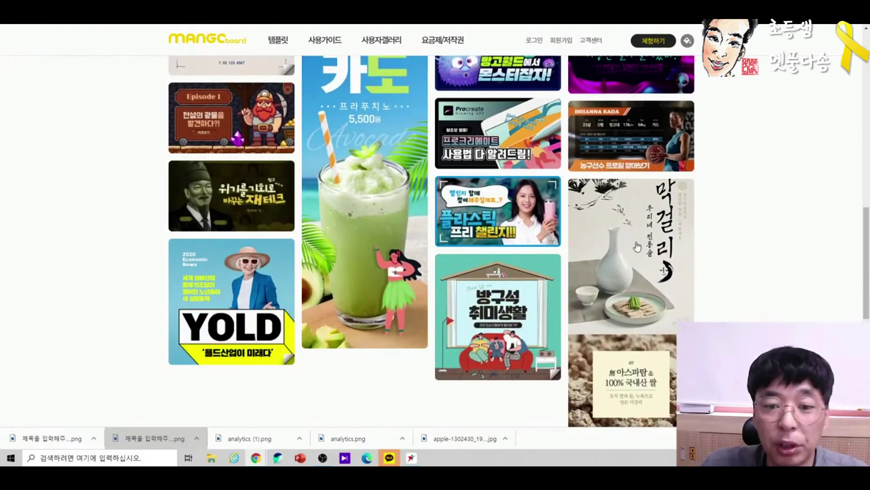
scroll(634, 245, "down", 3)
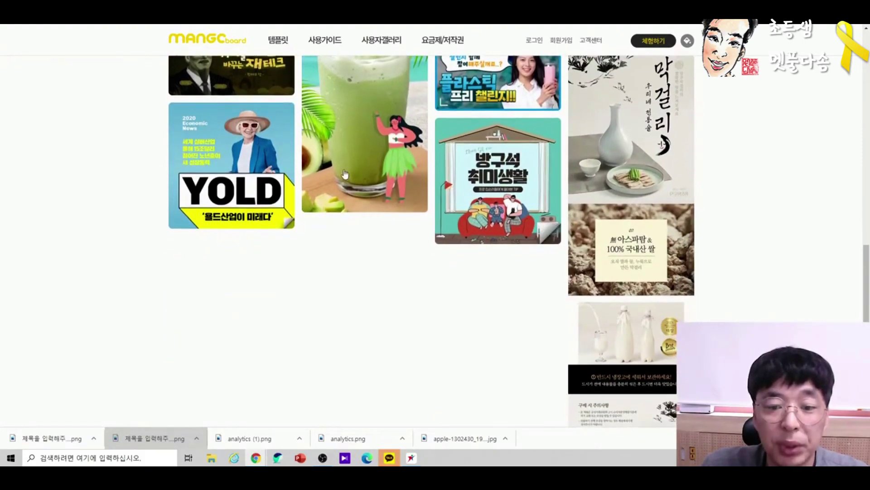
scroll(568, 177, "up", 5)
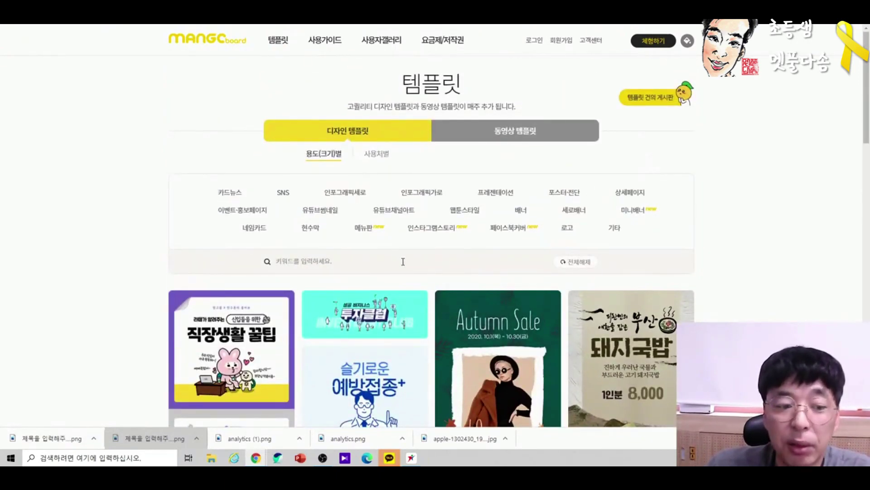
scroll(478, 284, "down", 3)
scroll(325, 121, "up", 3)
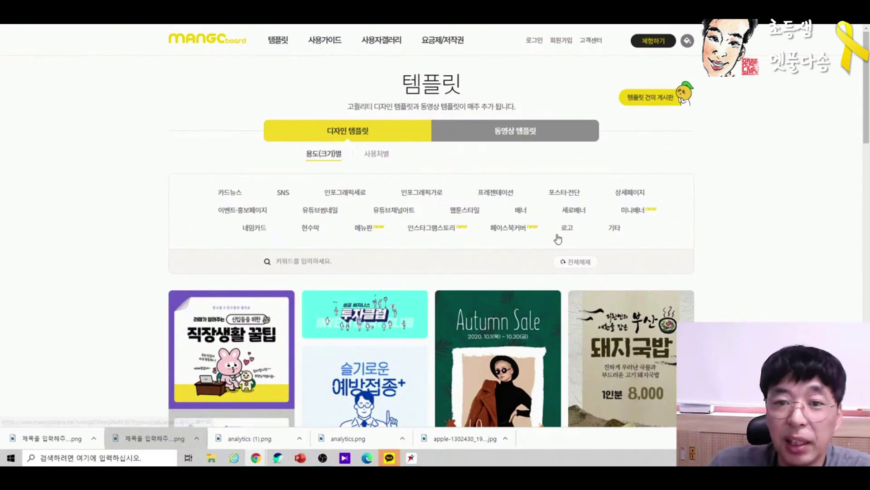
scroll(557, 238, "down", 4)
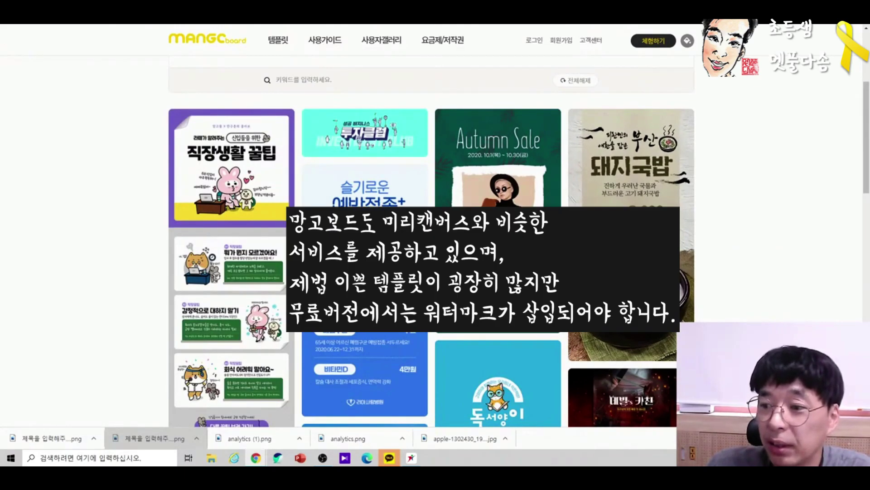
scroll(234, 83, "up", 4)
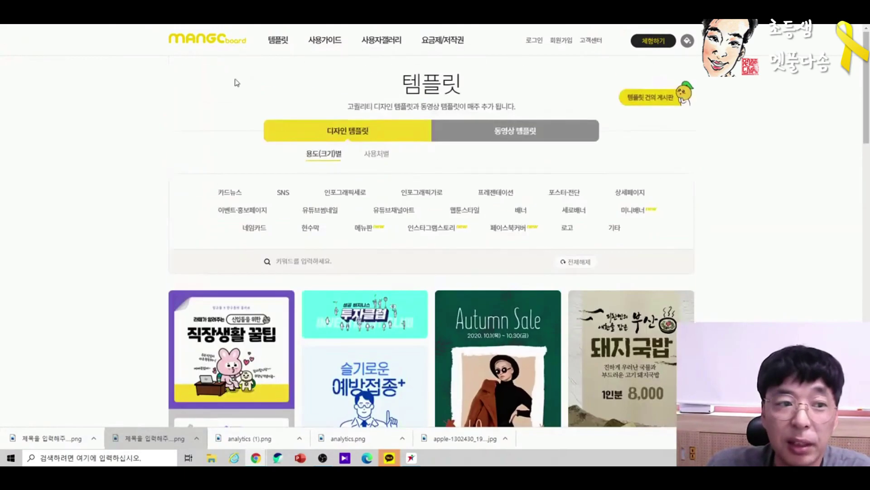
- Search Google for 캔바 and open the Canva announcement design page from the results
left_click(452, 22)
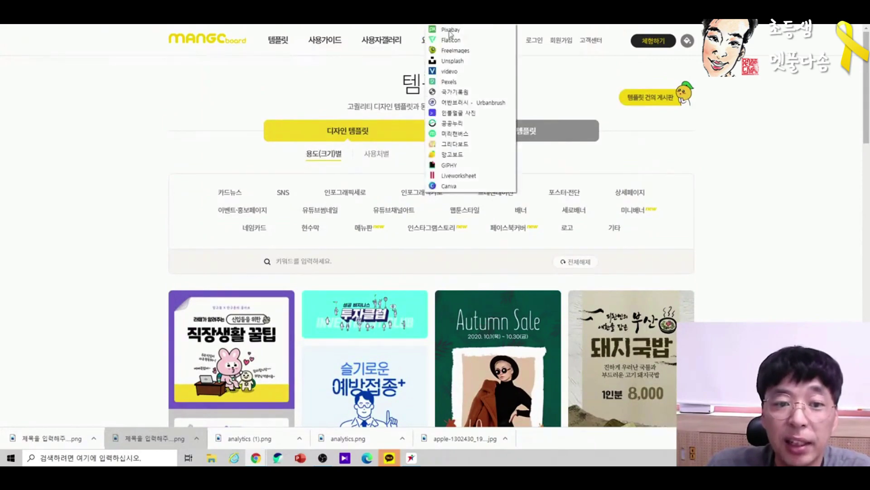
left_click(453, 186)
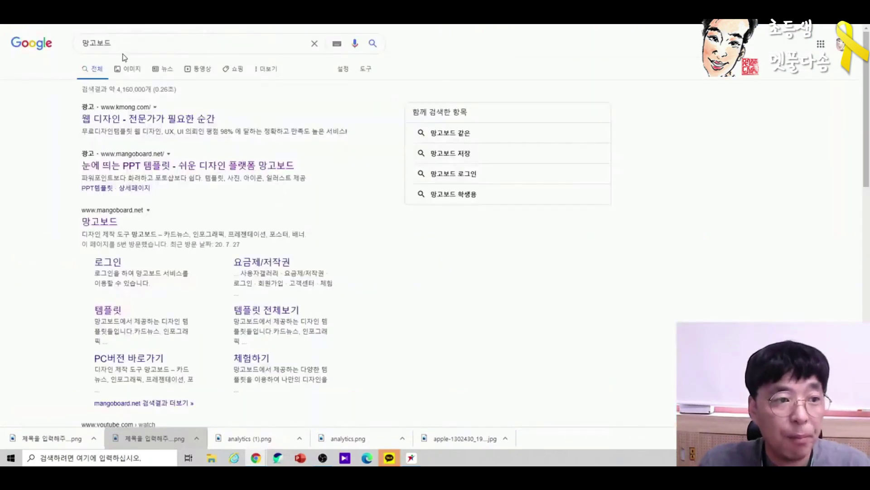
double_click(113, 43)
type("캔")
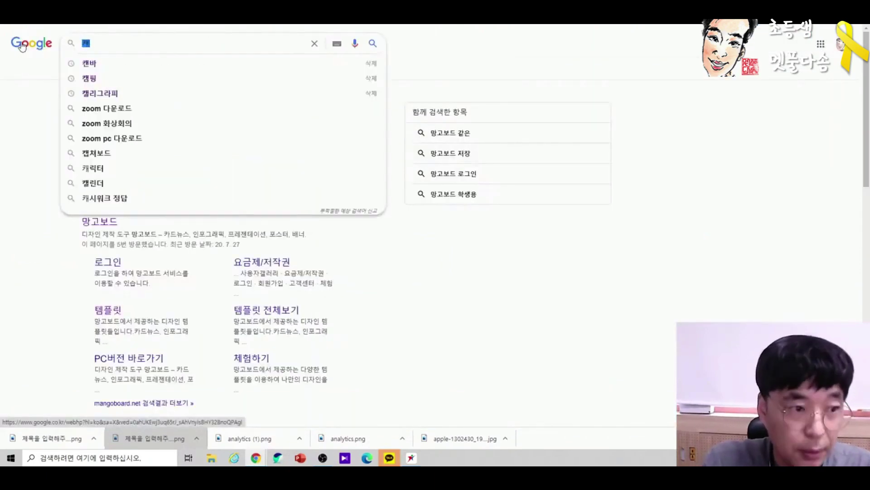
type("바")
key("Return")
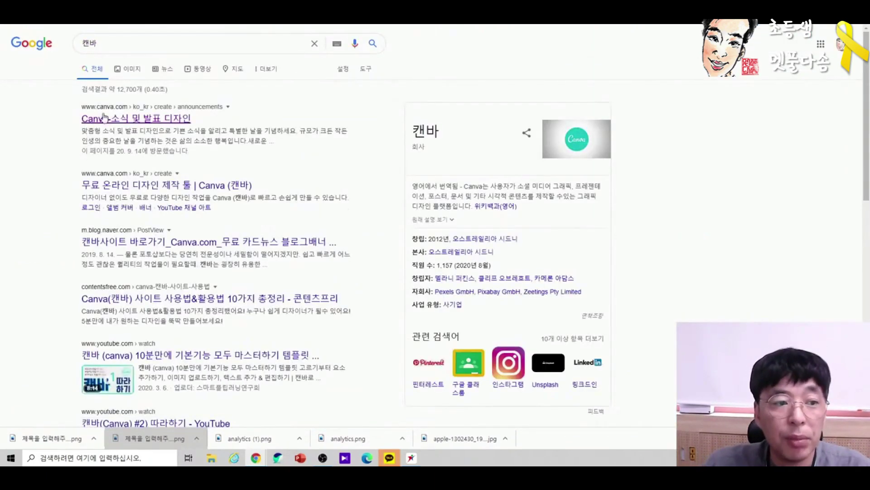
left_click(105, 117)
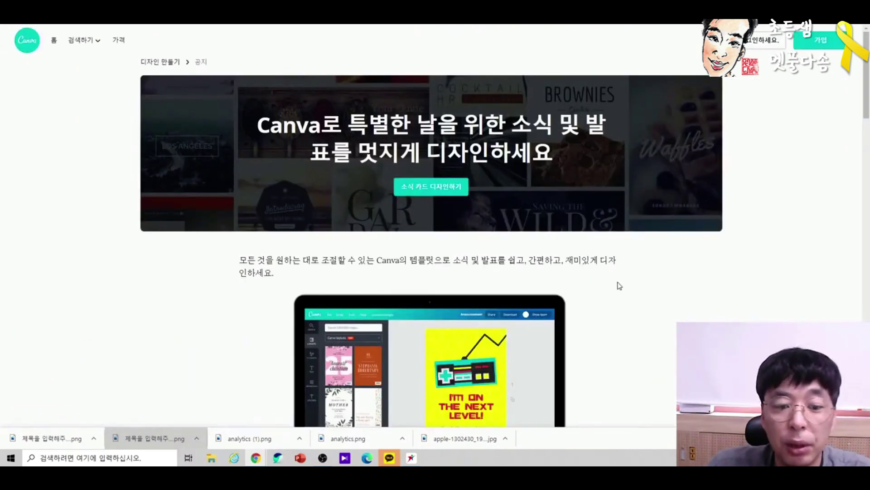
- Look over the Canva page, sign in with the Google account, and dismiss the Canva Pro free trial offer
scroll(619, 285, "down", 3)
scroll(651, 286, "down", 6)
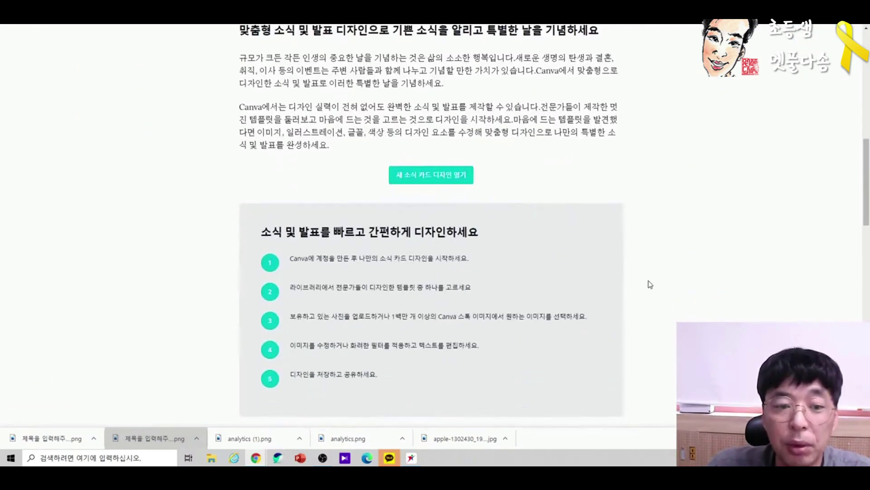
scroll(650, 285, "up", 10)
left_click(761, 49)
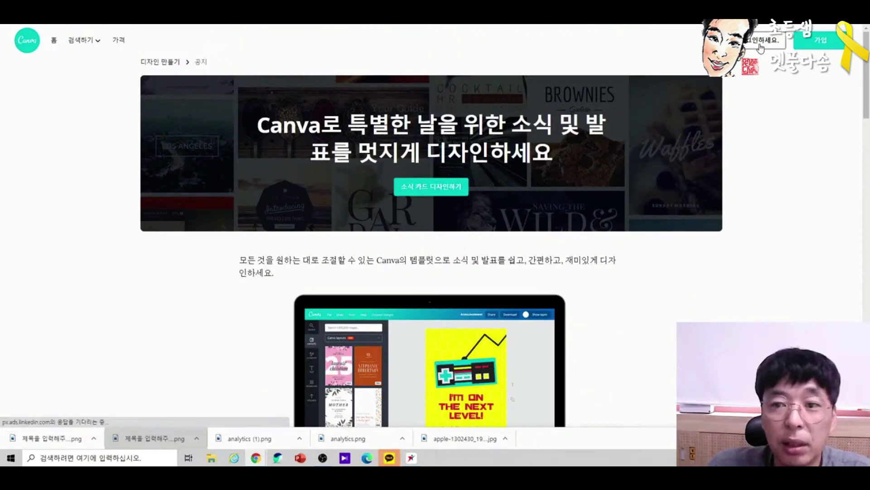
left_click(439, 156)
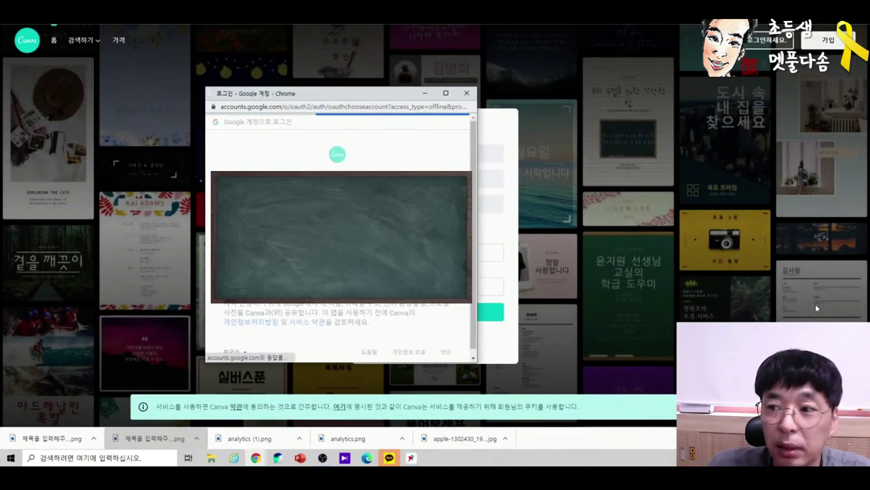
left_click(491, 272)
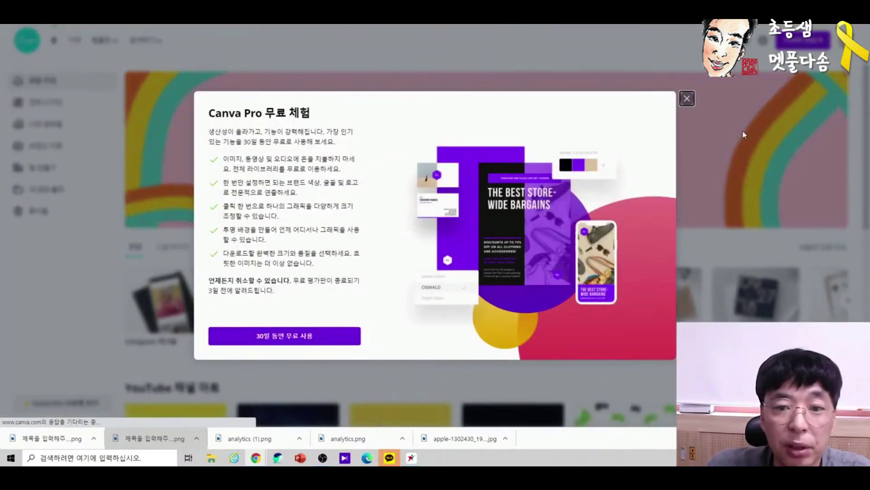
left_click(688, 99)
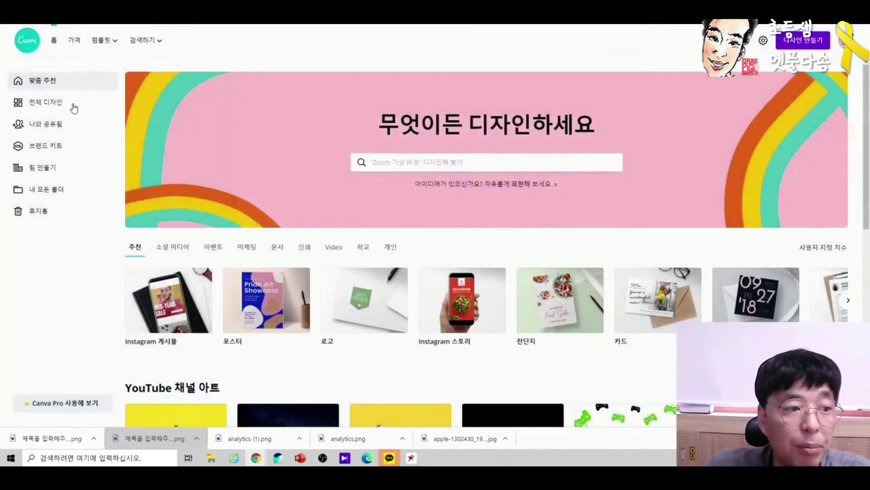
- Check the 전체 디자인 page, return to the recommendations, and open the 수업 시간표 template collection
left_click(45, 102)
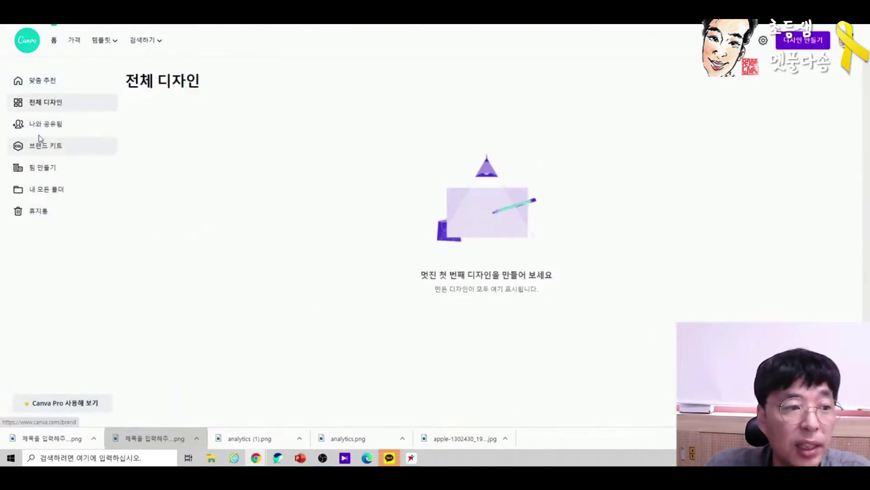
left_click(41, 80)
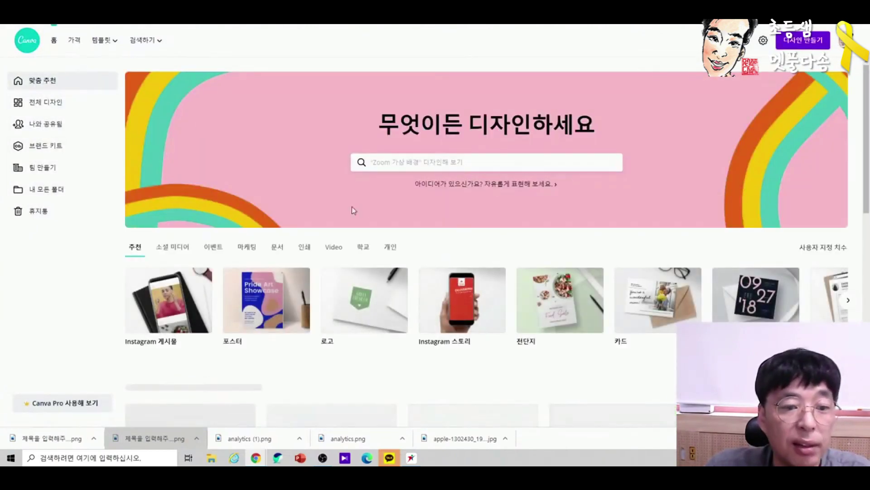
mouse_move(102, 42)
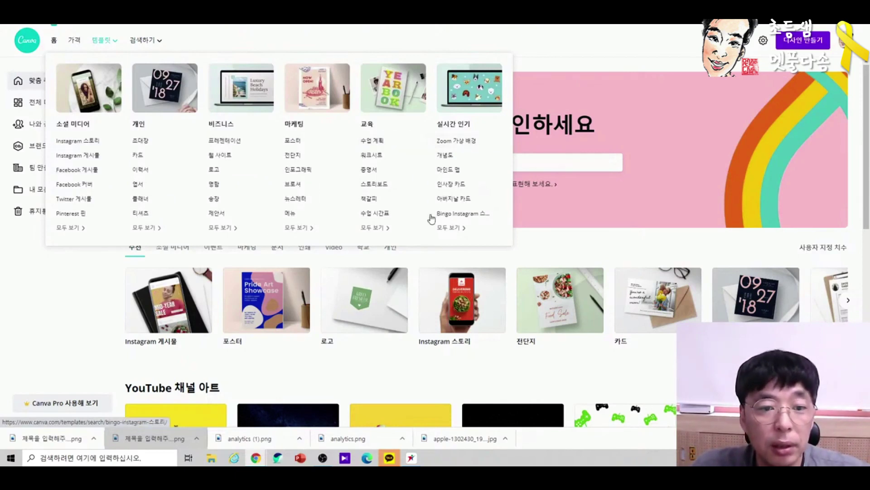
left_click(450, 228)
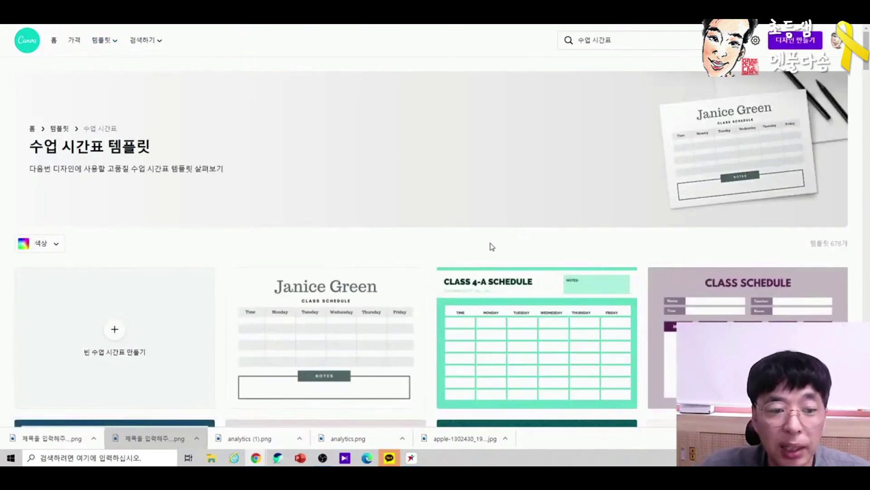
- Find the yellow and dark blue Personal Class Schedule template among the timetables and start a design from it
scroll(467, 272, "down", 4)
scroll(481, 283, "down", 13)
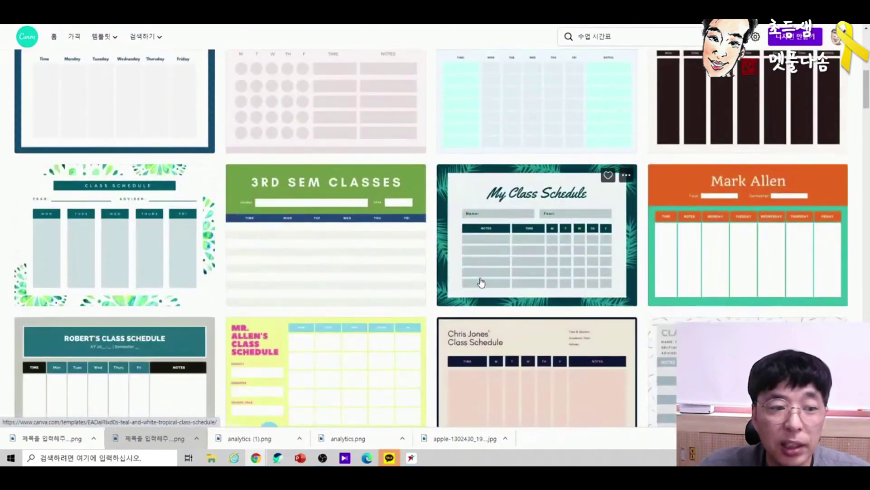
scroll(482, 282, "down", 7)
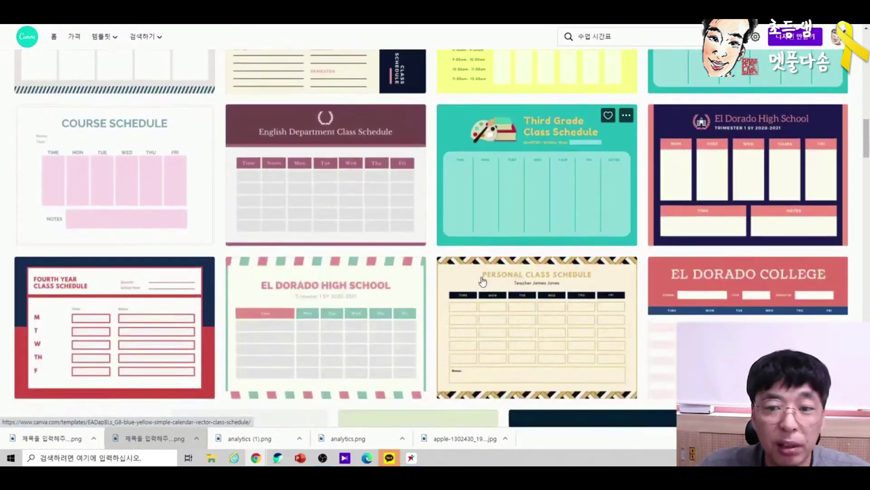
scroll(487, 280, "up", 1)
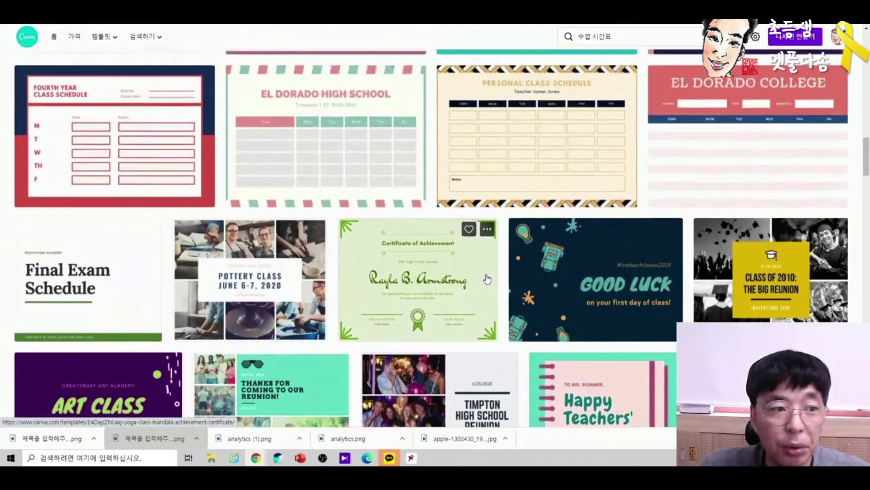
left_click(532, 183)
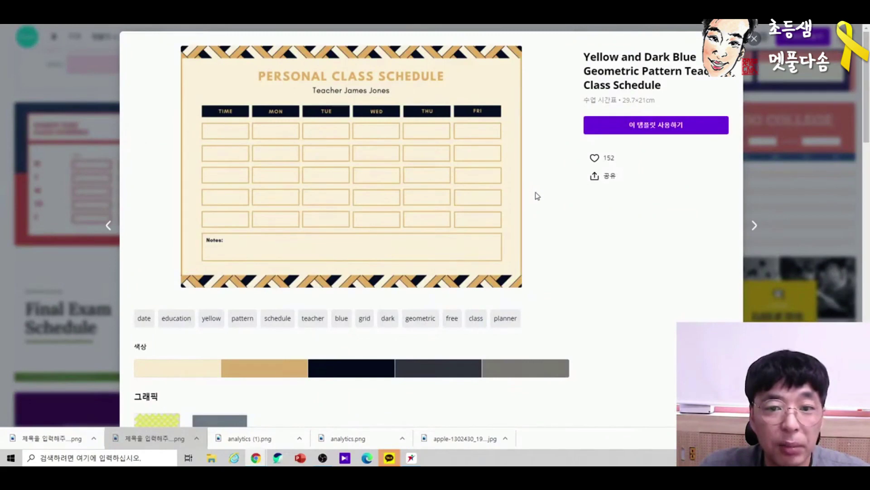
left_click(653, 127)
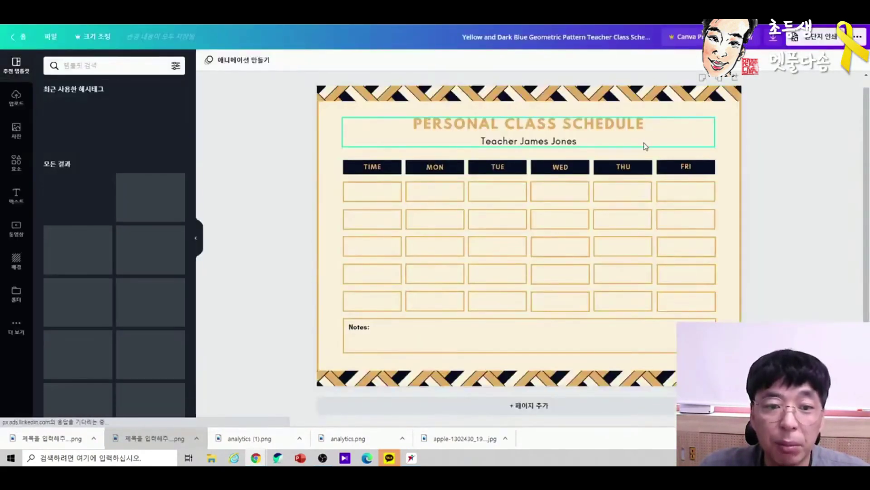
- Try the dark green SY class schedule template on the page, and replace it with the palm-leaf My Class Schedule template
scroll(129, 289, "down", 1)
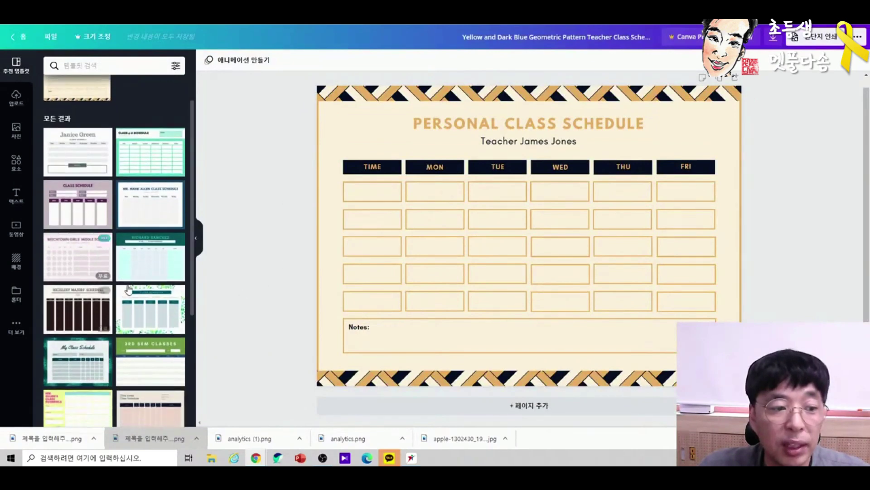
left_click(153, 265)
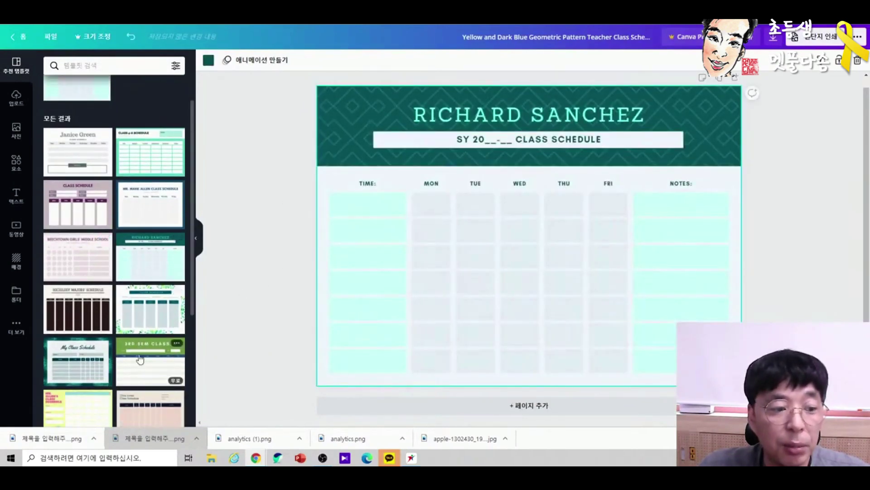
left_click(80, 362)
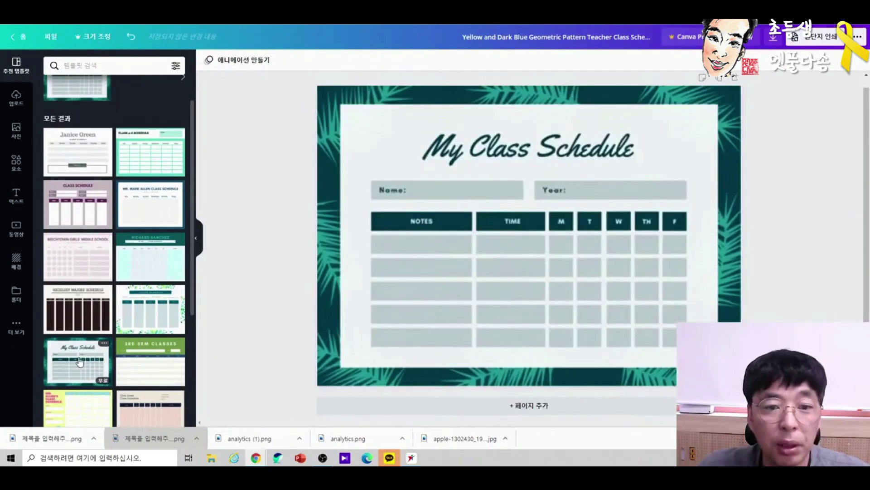
- Replace the My Class Schedule title on the template with 우리반 시간표
left_click(524, 164)
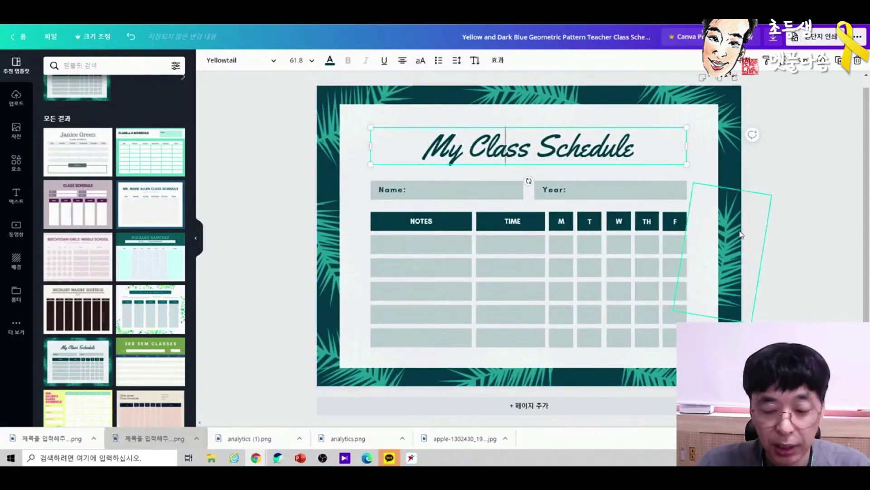
key("ctrl+a")
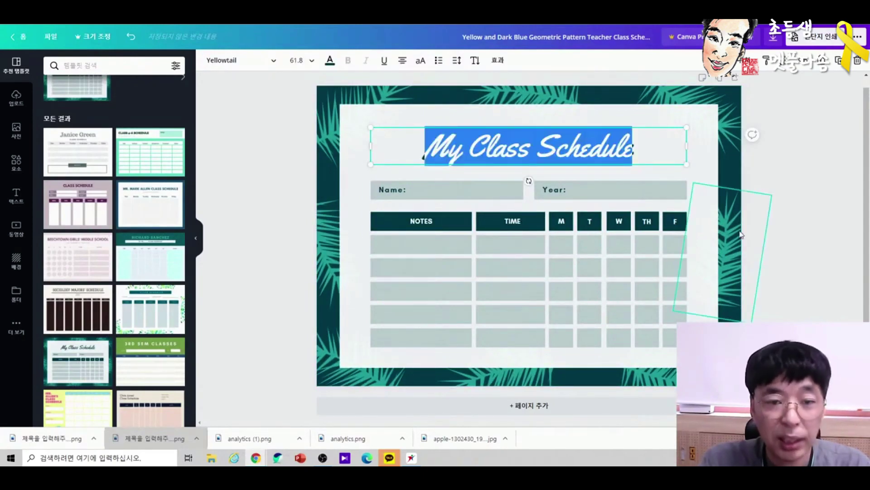
type("우리반 시간표")
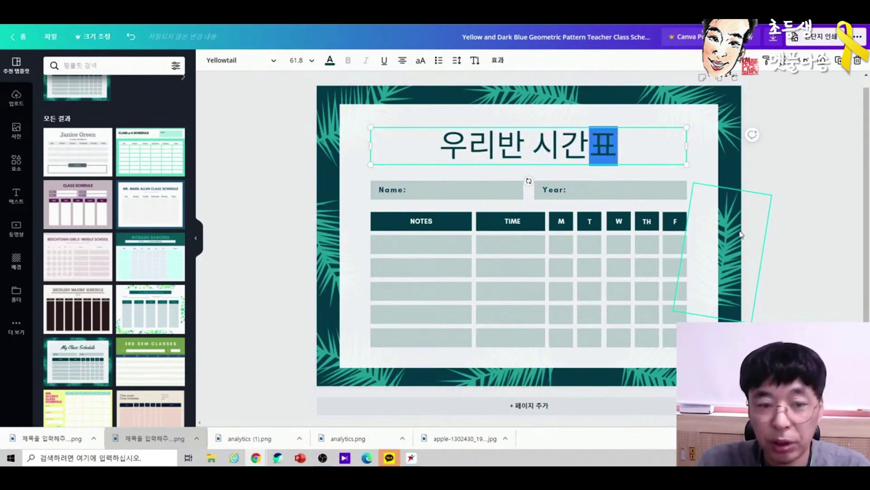
- Set the 우리반 시간표 title's font to Black Han Sans, dismissing the Canva Pro free trial offer
key("ctrl+a")
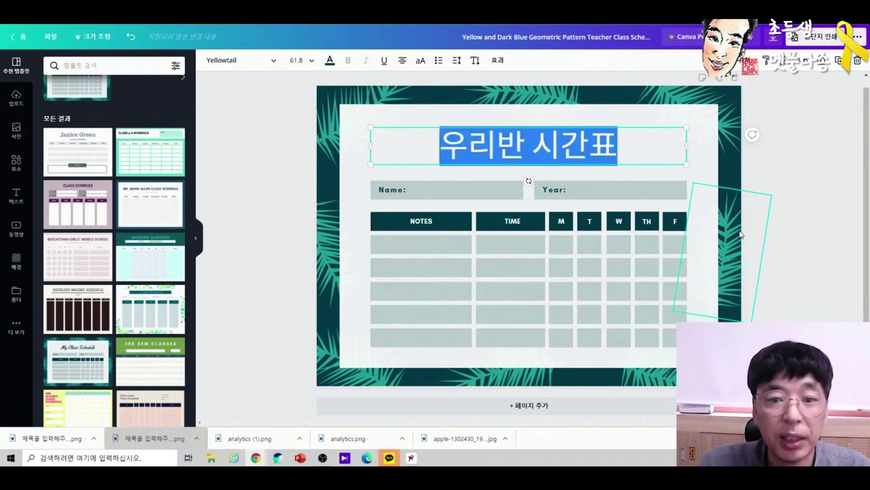
left_click(249, 65)
left_click(93, 143)
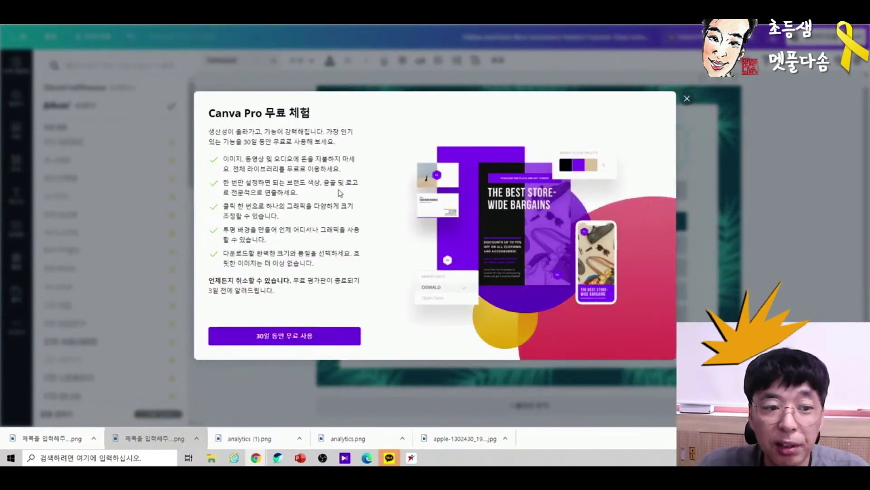
left_click(687, 98)
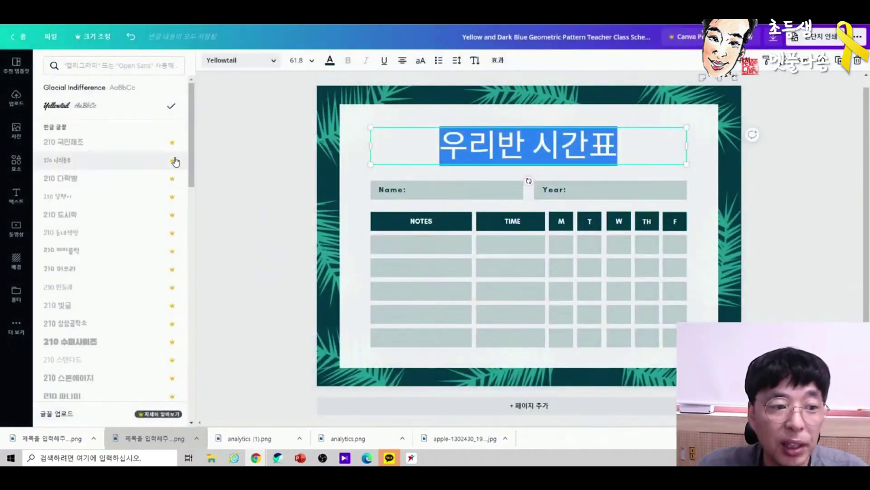
scroll(190, 232, "down", 5)
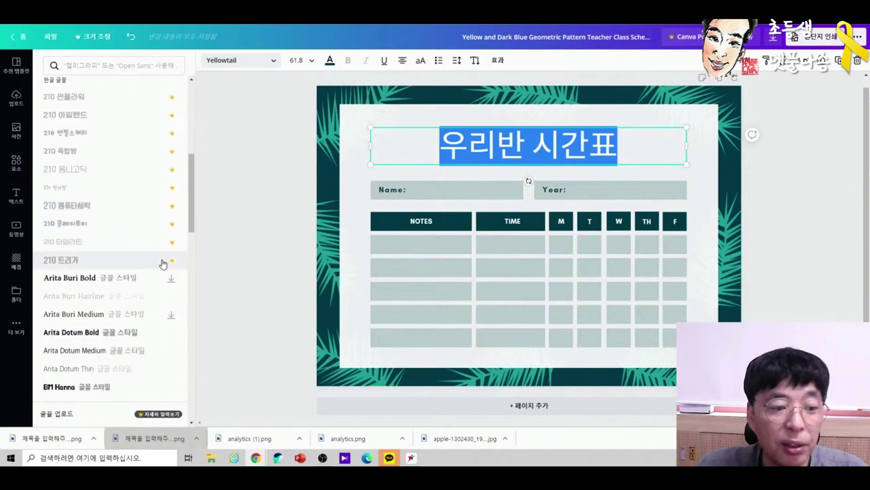
scroll(169, 297, "down", 4)
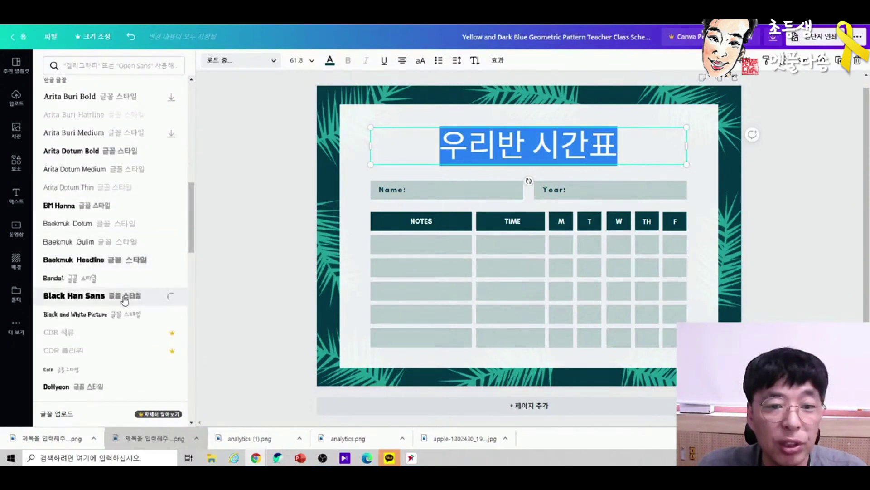
left_click(709, 157)
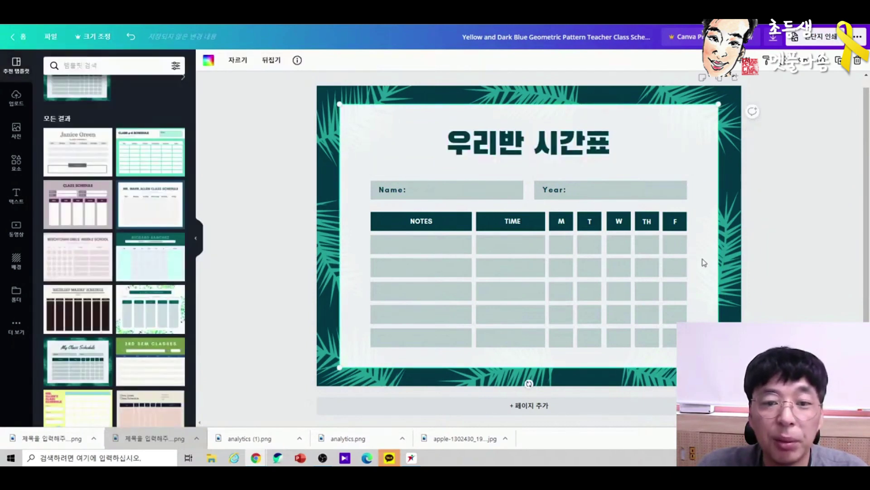
- Change the Name label to 이름 and the Year label to 2020
left_click(392, 191)
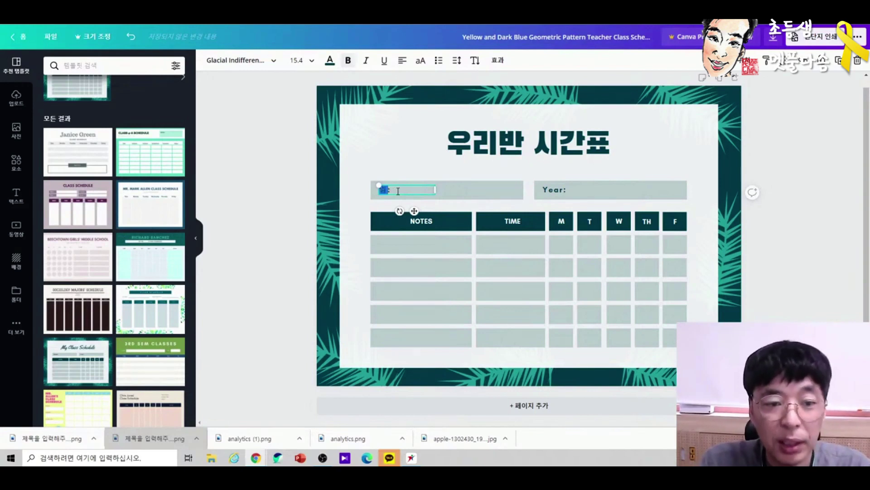
left_click(566, 190)
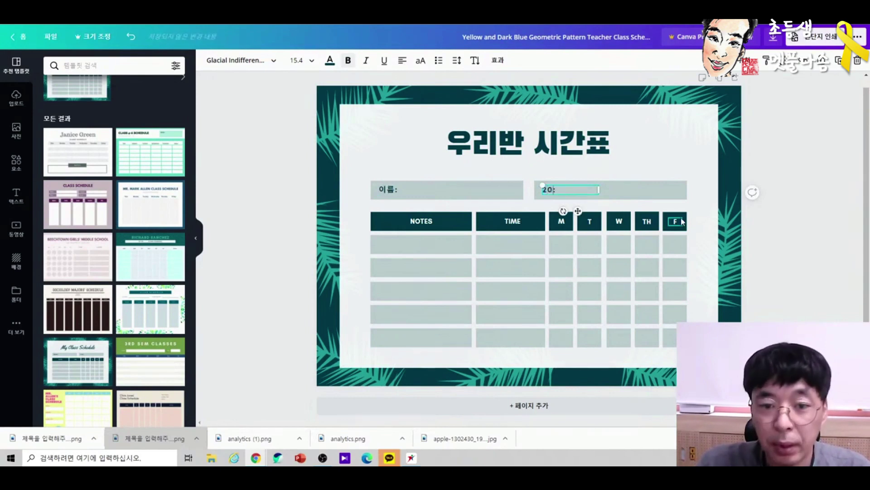
left_click(694, 166)
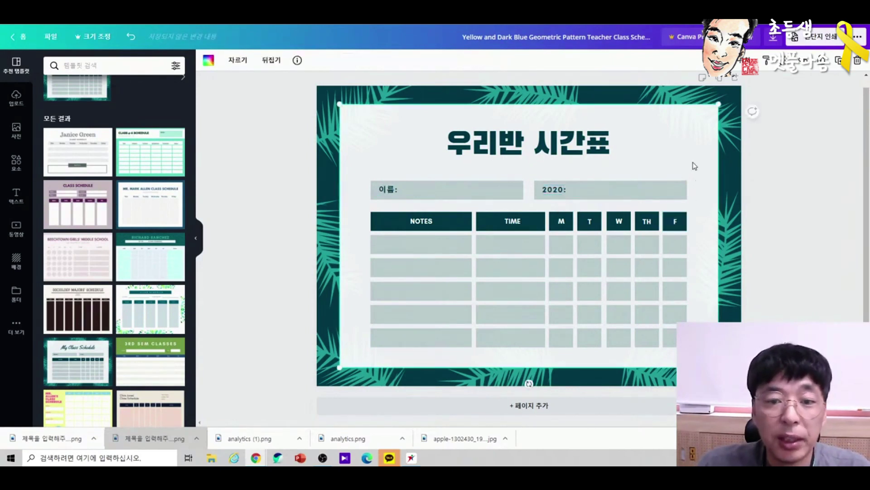
- Try moving a palm leaf over the timetable and shifting the white panel off the page, and undo the panel's move
left_click(428, 224)
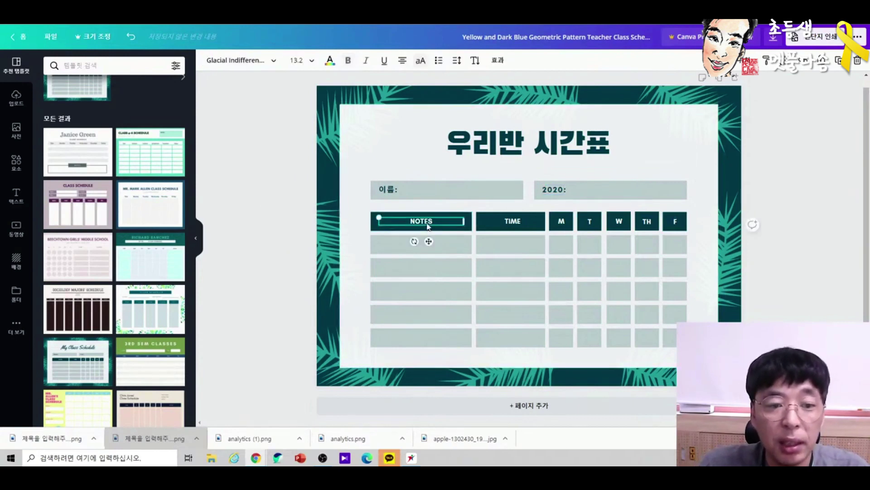
left_click(325, 210)
left_click(547, 113)
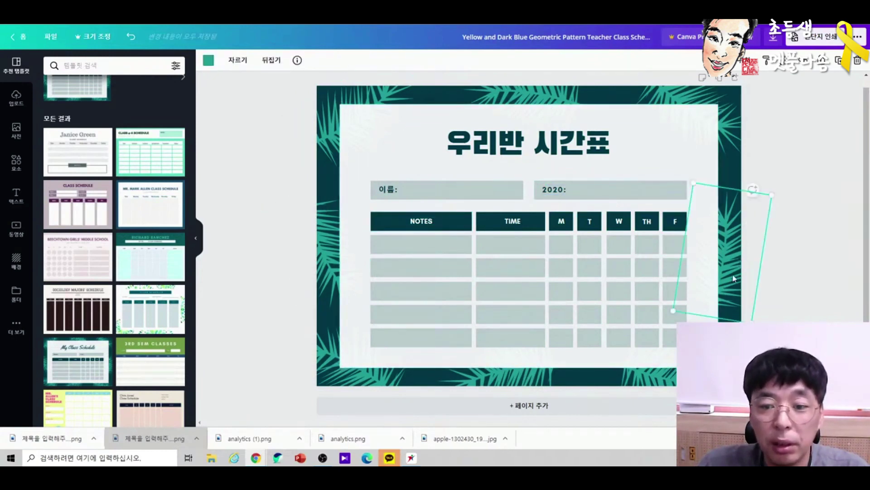
left_click_drag(738, 262, 578, 239)
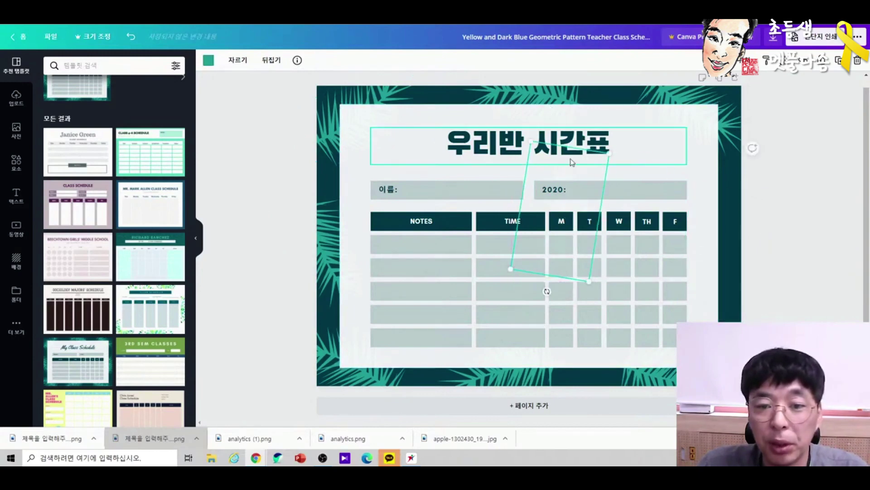
left_click_drag(570, 172, 745, 203)
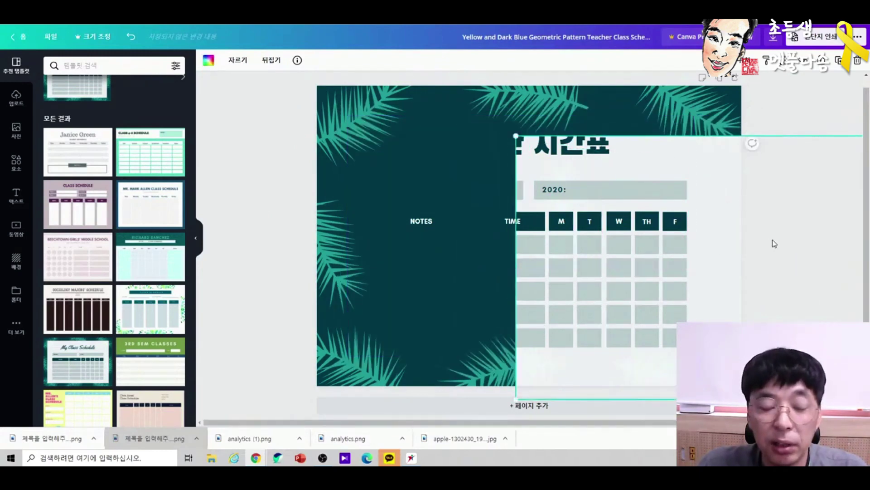
key("ctrl+z")
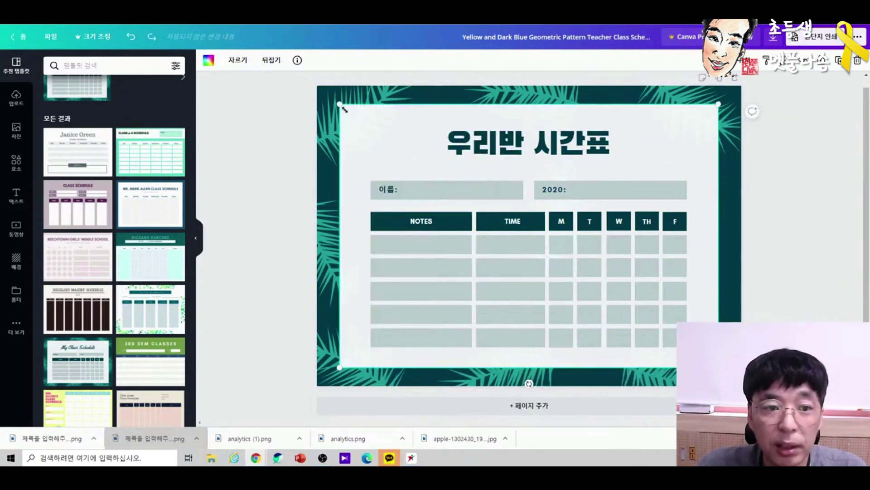
- Enlarge the white panel toward the page's upper-left and lower-right corners, leaving only a narrow dark green border
left_click_drag(341, 106, 326, 94)
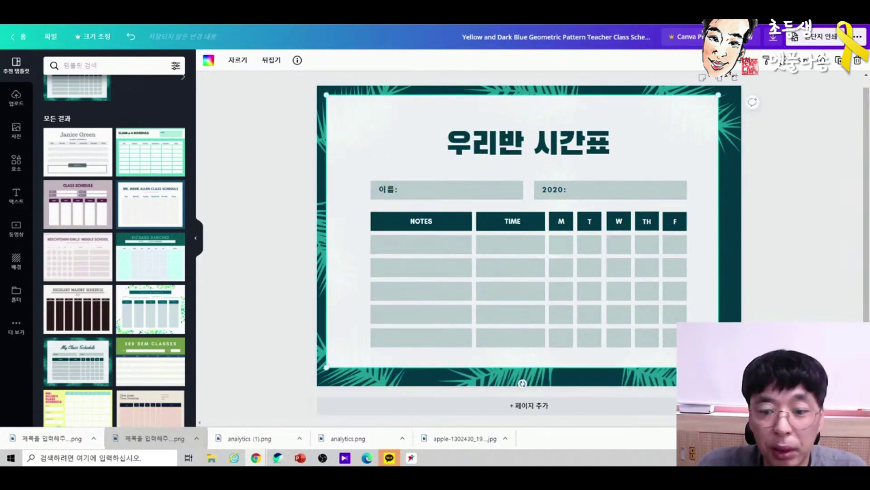
left_click_drag(719, 368, 735, 379)
left_click(791, 237)
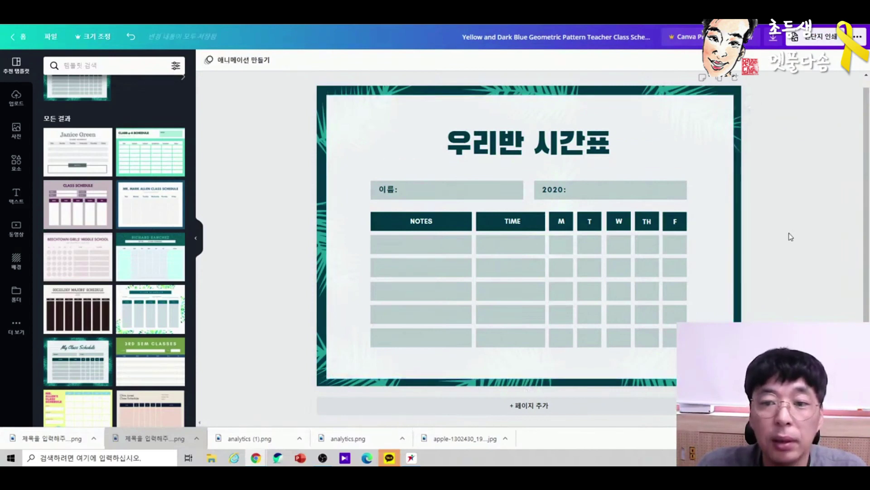
- Delete the palm-leaf graphics from around the edges of the page
left_click(320, 124)
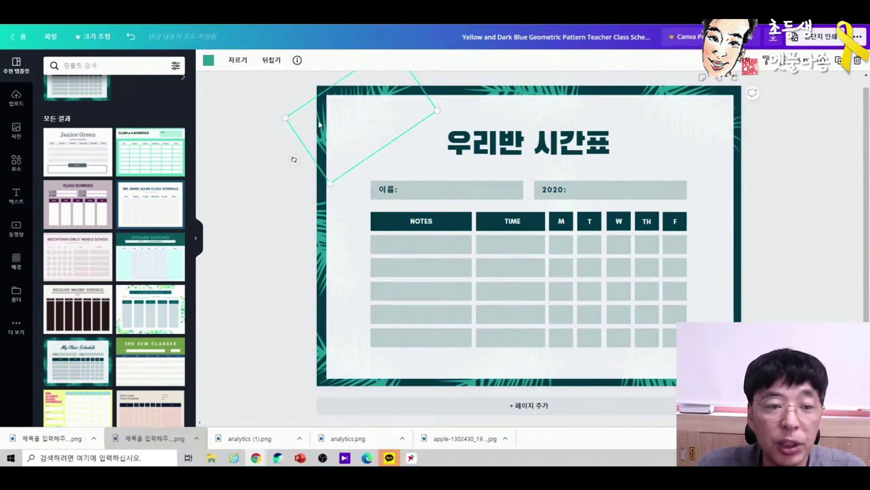
key("Escape")
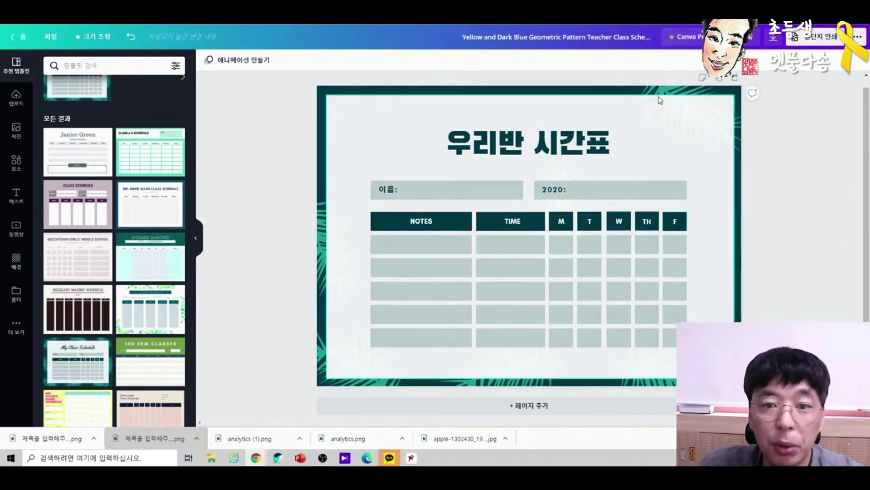
left_click(682, 91)
left_click(756, 222)
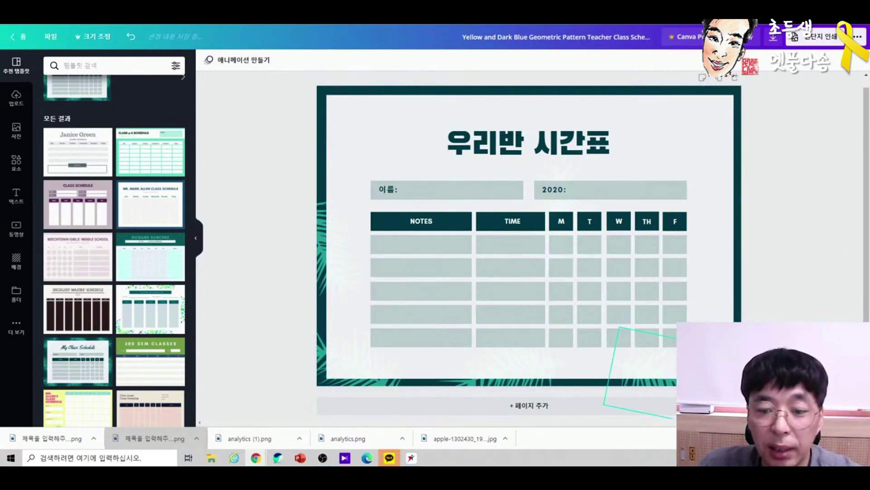
left_click(693, 382)
key("Delete")
left_click(537, 386)
key("Delete")
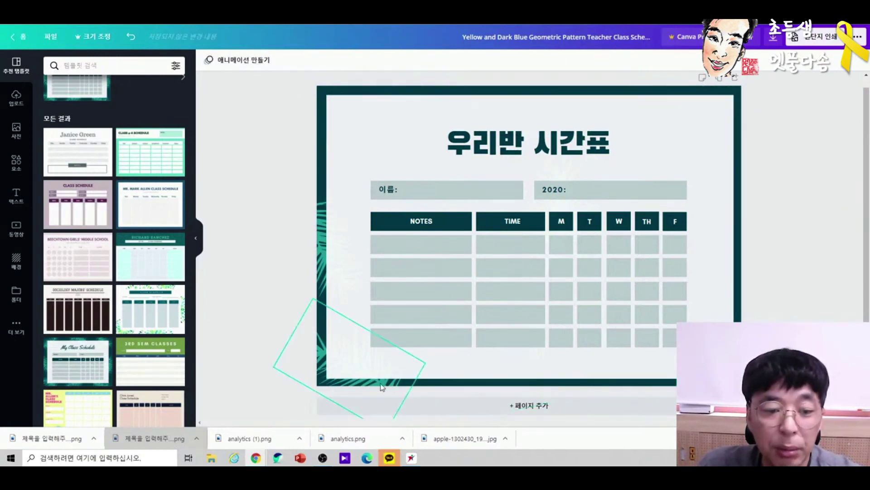
left_click(382, 387)
key("Delete")
left_click(319, 264)
key("Delete")
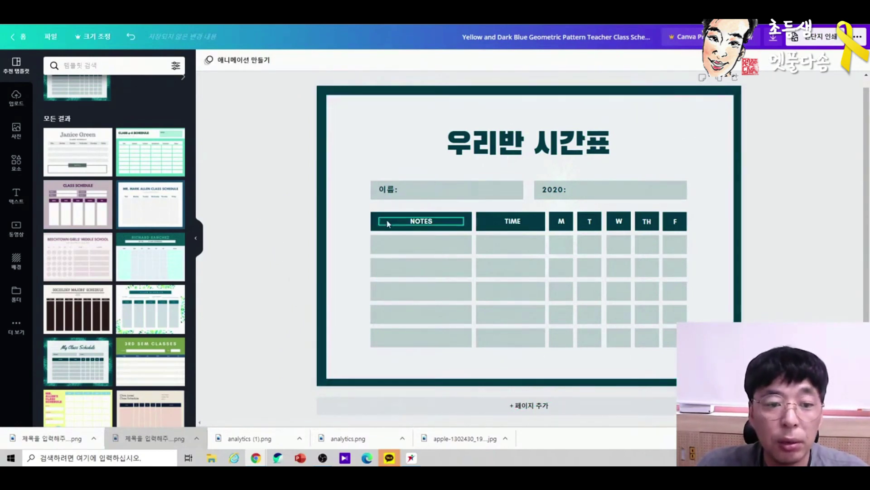
- Change the fill color of the NOTES header cell to red
left_click(375, 228)
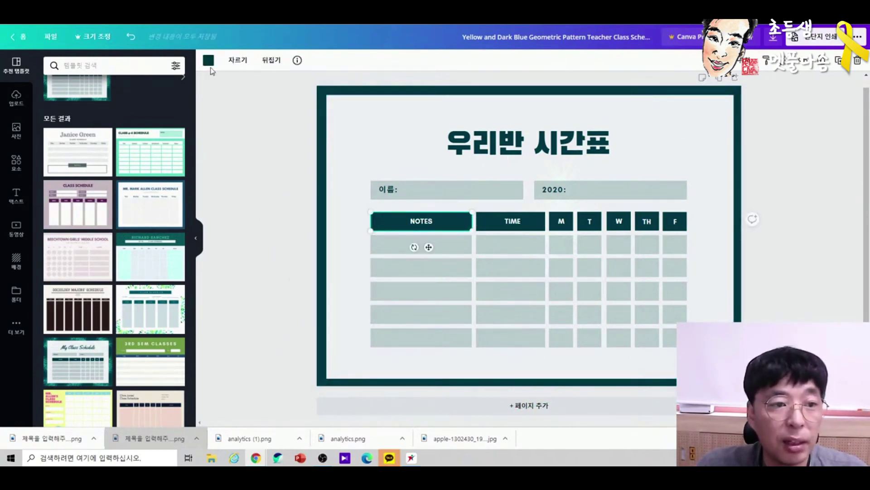
left_click(207, 62)
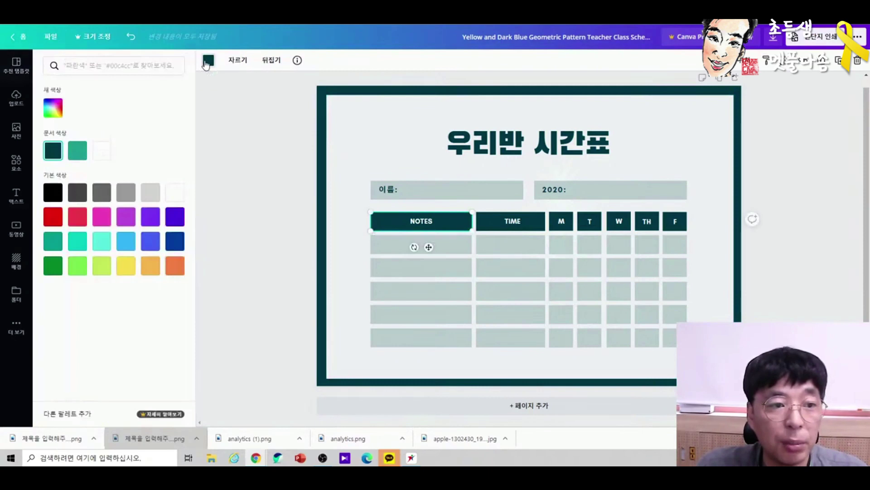
left_click(54, 222)
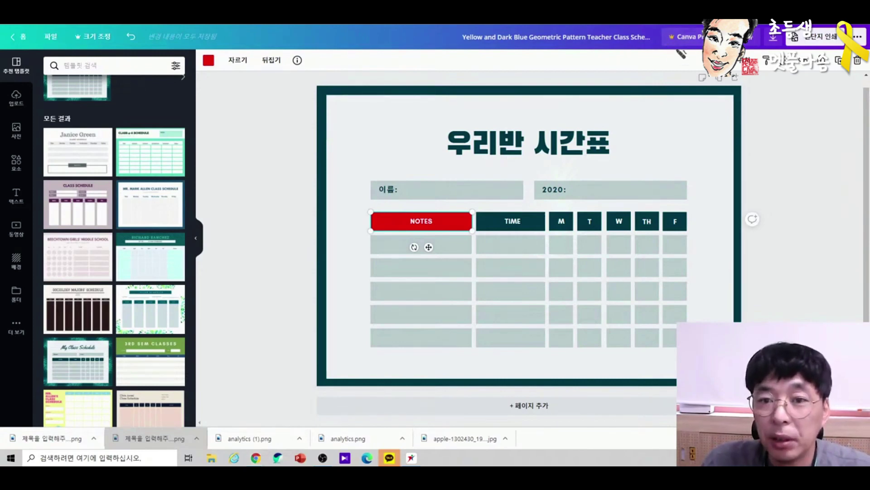
mouse_move(682, 53)
left_mouse_down()
mouse_move(657, 43)
mouse_move(681, 30)
mouse_move(676, 51)
left_mouse_up()
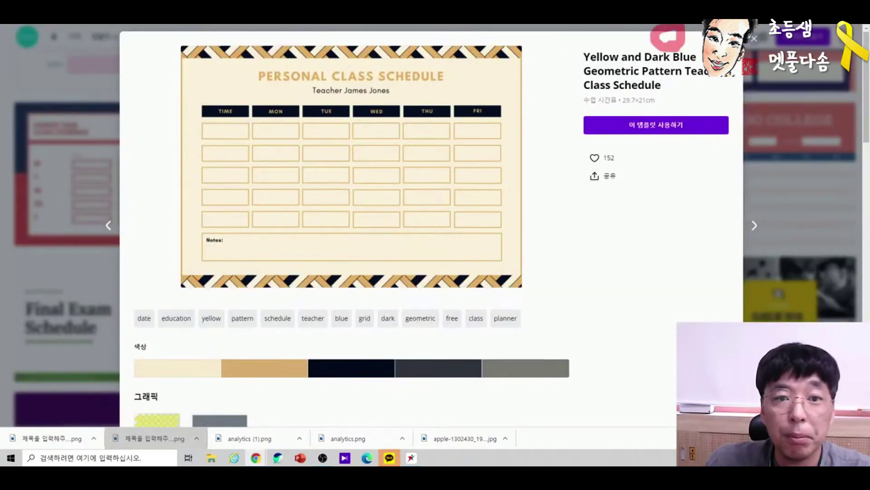
- Switch to the bookmarked 미리캔버스 site, dismiss its calendar banner, start the editor, and go to the 내 디자인 문서 list
left_click(459, 25)
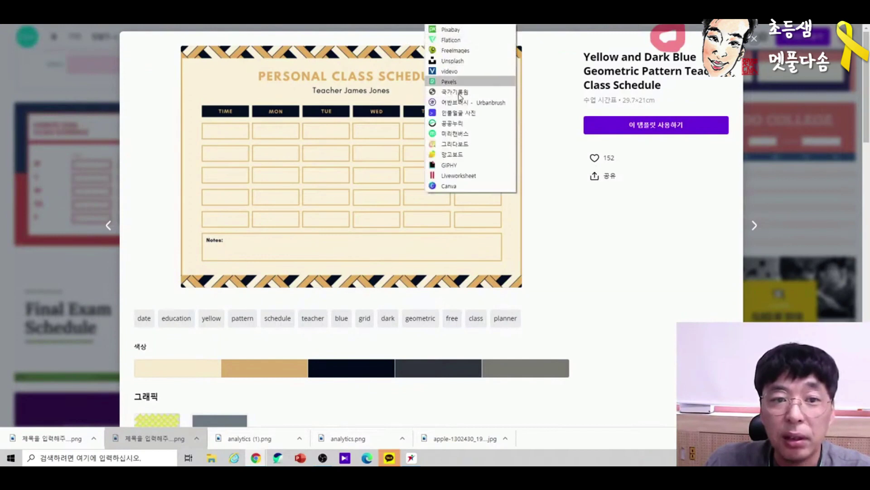
left_click(455, 134)
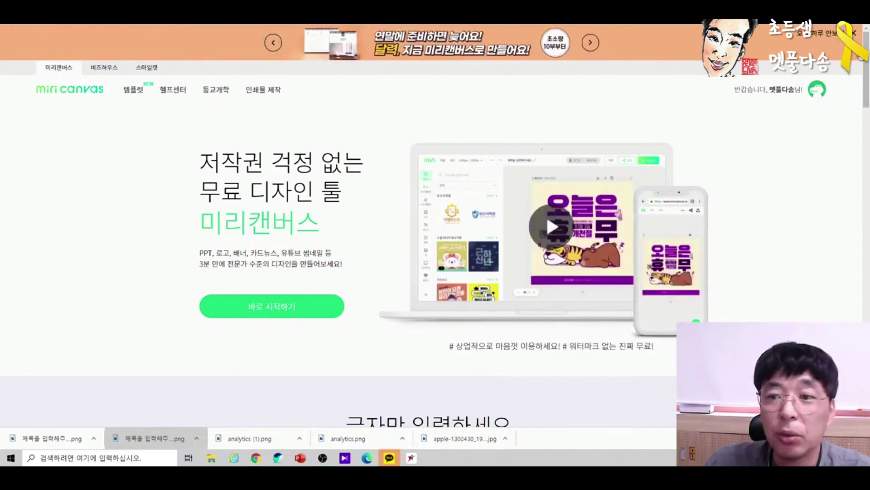
left_click(854, 35)
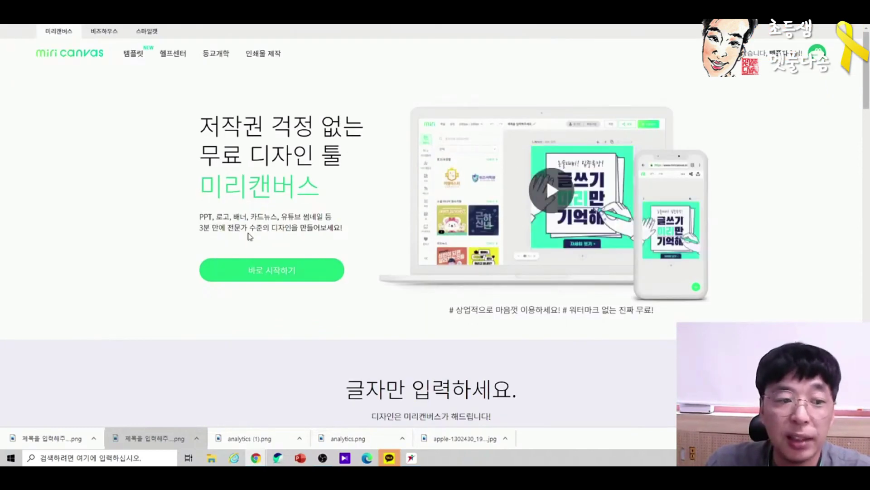
left_click(298, 273)
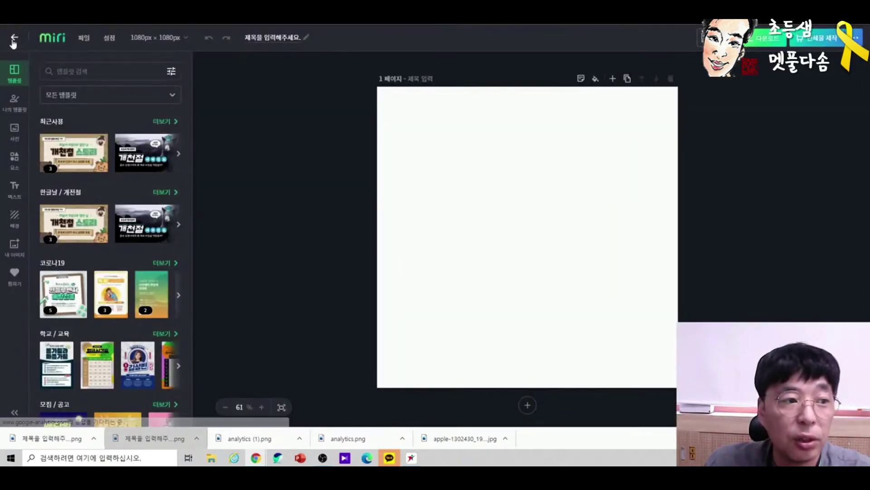
left_click(14, 37)
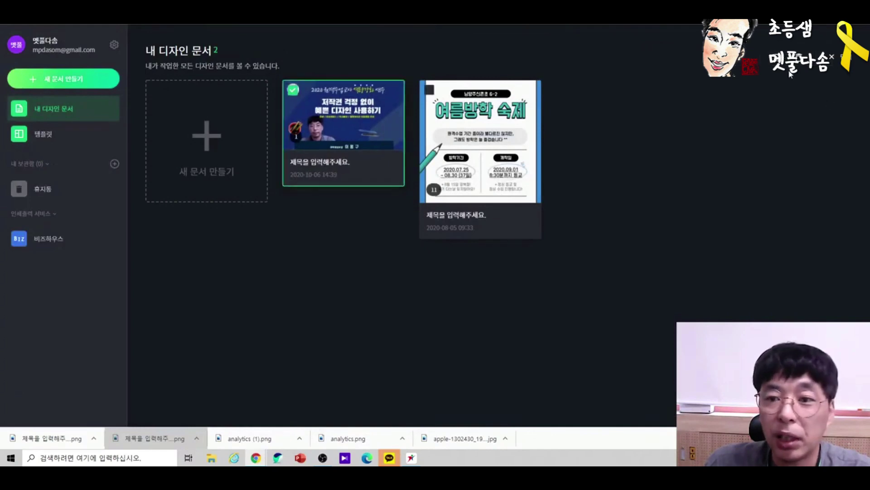
- Delete the selected 저작권 걱정 없이 예쁜 디자인 사용하기 document and open the 여름방학 숙제 design
key("Delete")
left_click(500, 250)
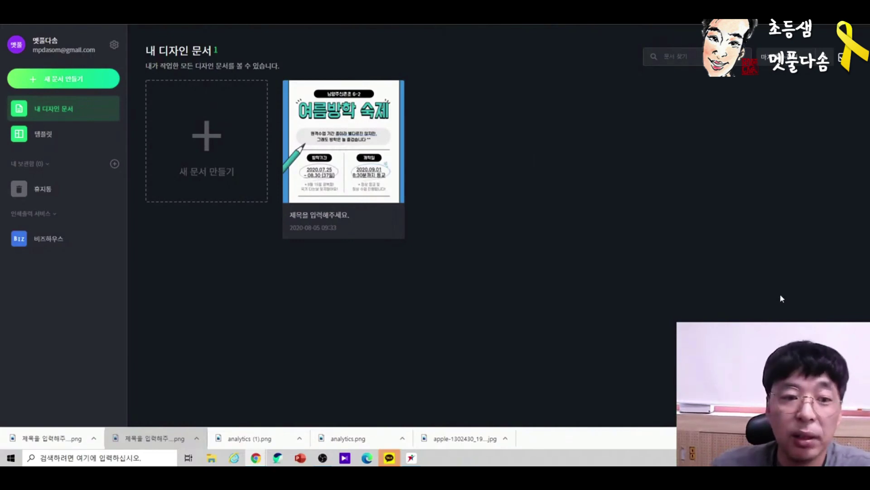
left_click(337, 163)
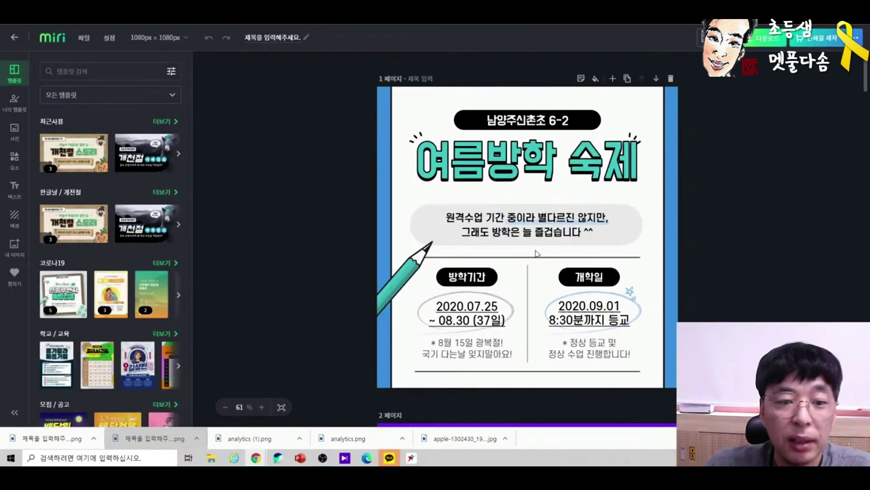
- Look through all pages of the 여름방학 숙제 design, from the cover to the 매일 일기쓰기 page
scroll(747, 297, "down", 6)
scroll(740, 281, "up", 6)
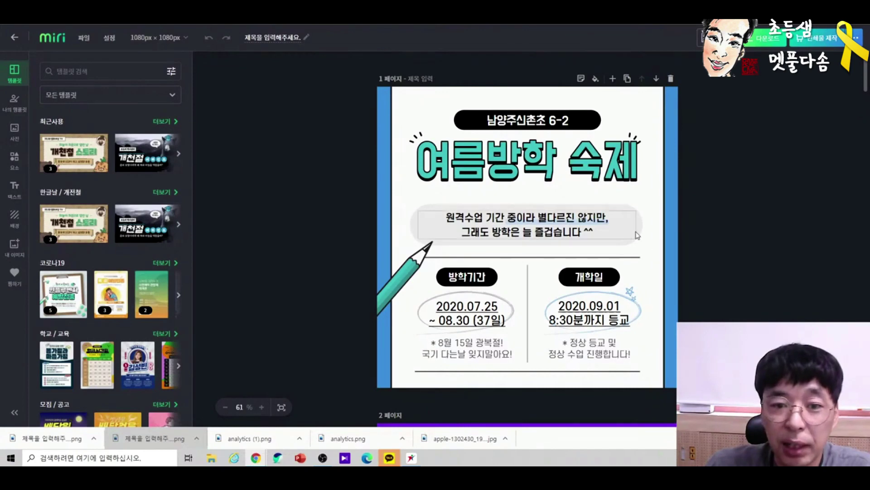
scroll(660, 264, "down", 1)
scroll(671, 266, "down", 4)
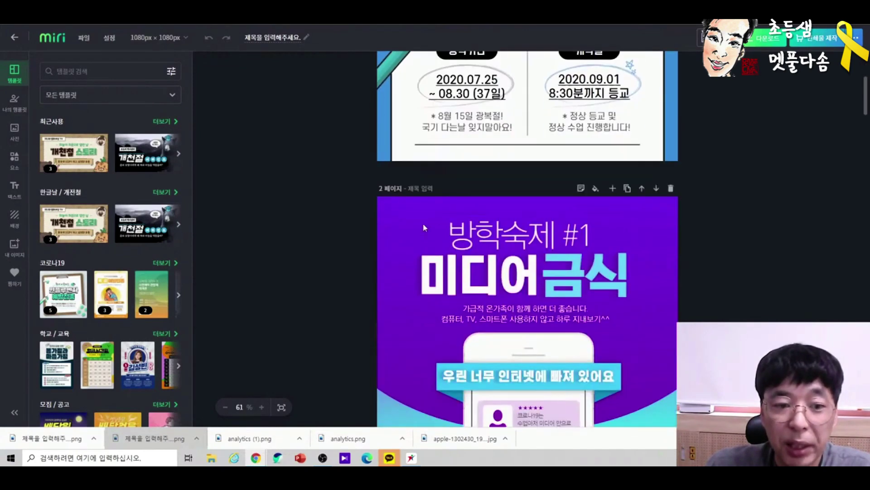
scroll(718, 262, "down", 9)
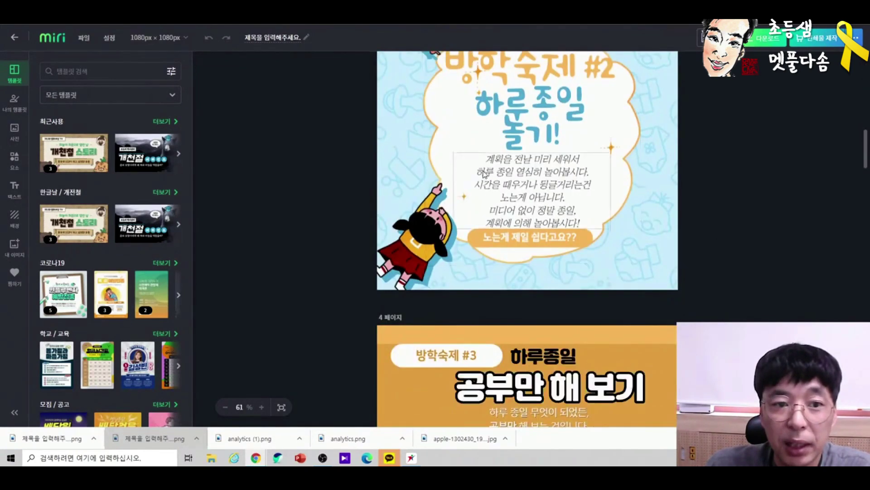
scroll(646, 253, "down", 20)
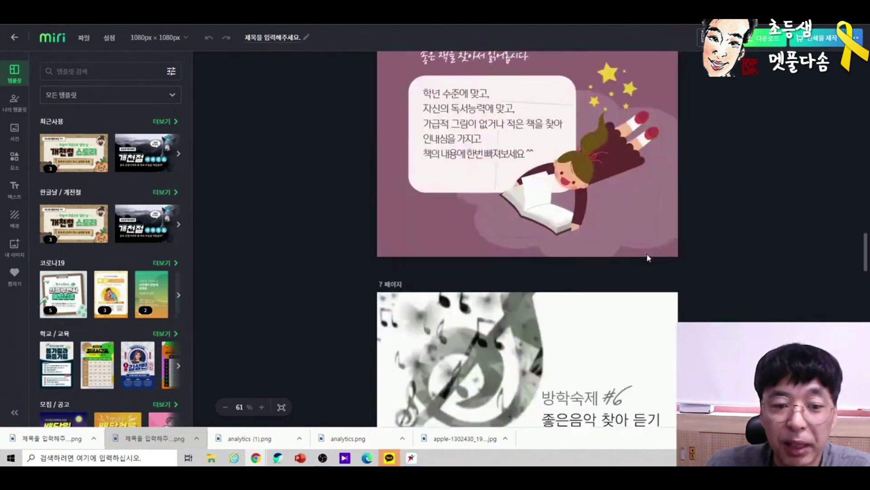
scroll(650, 258, "down", 20)
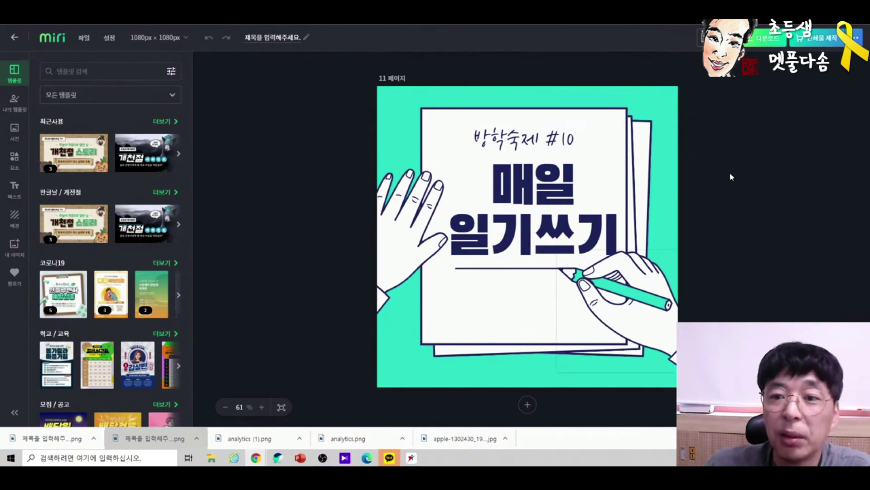
- Download all pages (1~11) of the design as PNG with 빠른 다운로드 and show the 다운로드 folder beside the editor
left_click(760, 45)
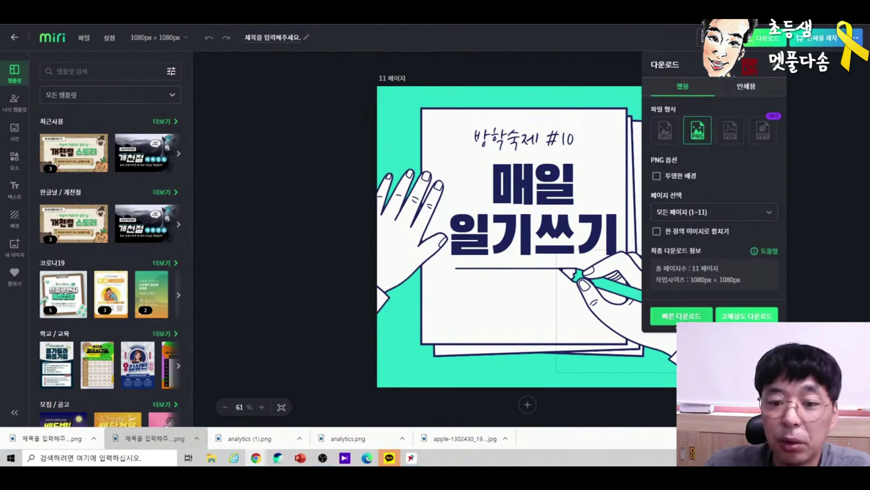
left_click(661, 319)
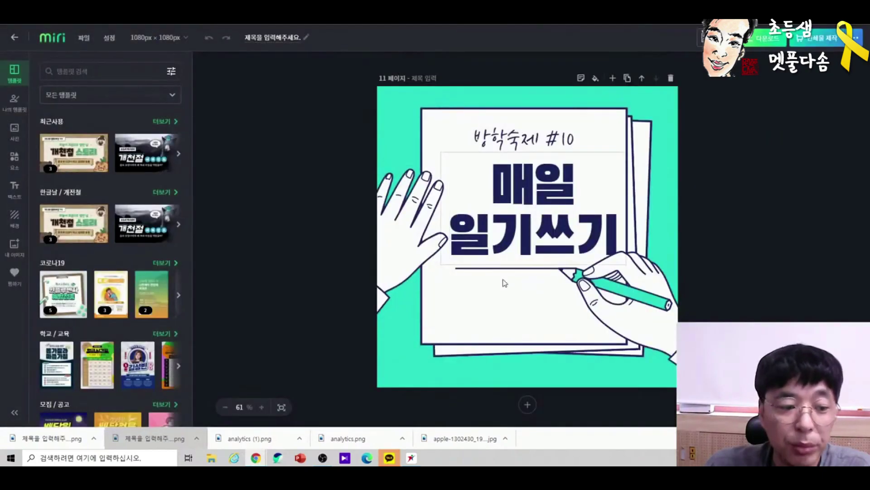
left_click(50, 440)
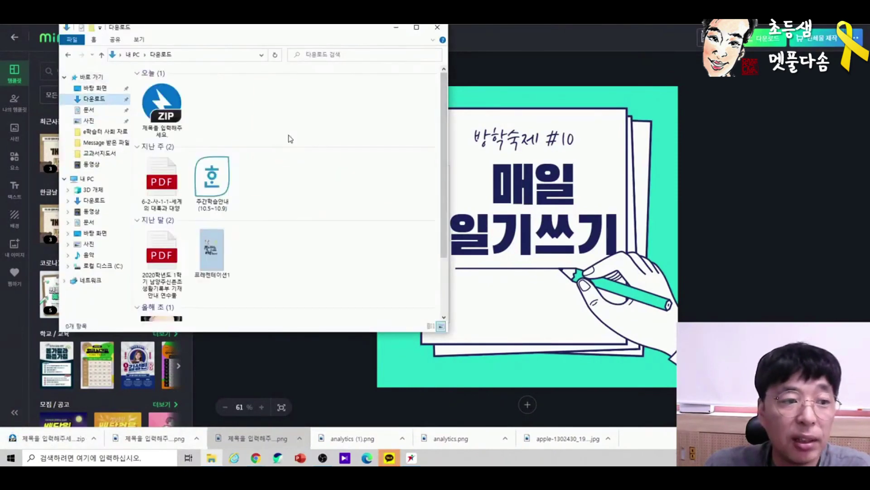
left_click_drag(229, 36, 543, 56)
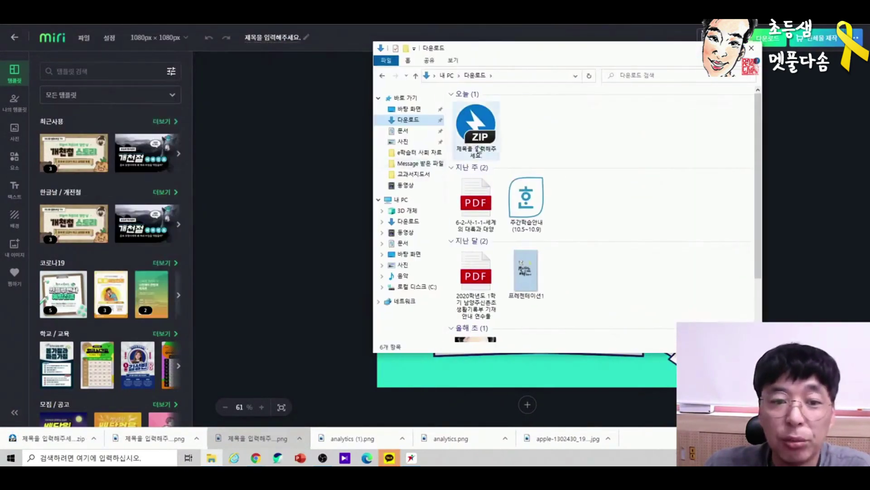
- Extract the downloaded 제목을 입력해주세요 ZIP archive into its own folder and open that folder
left_click(478, 140)
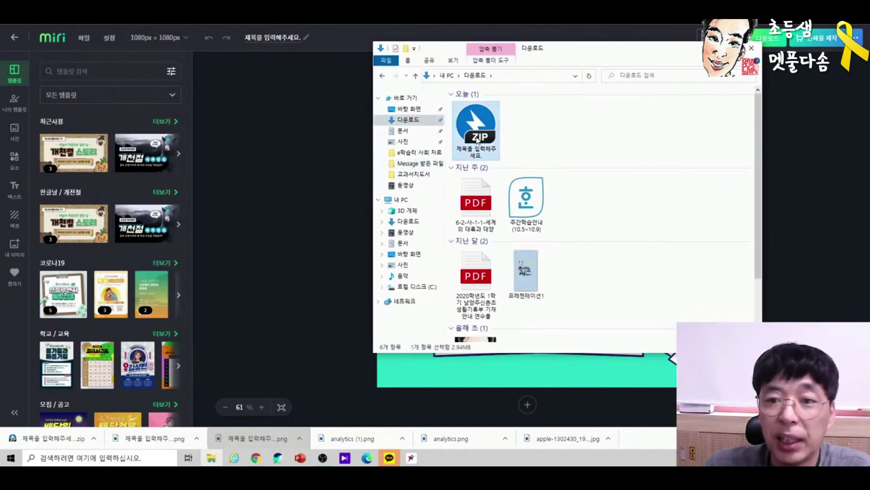
right_click(484, 132)
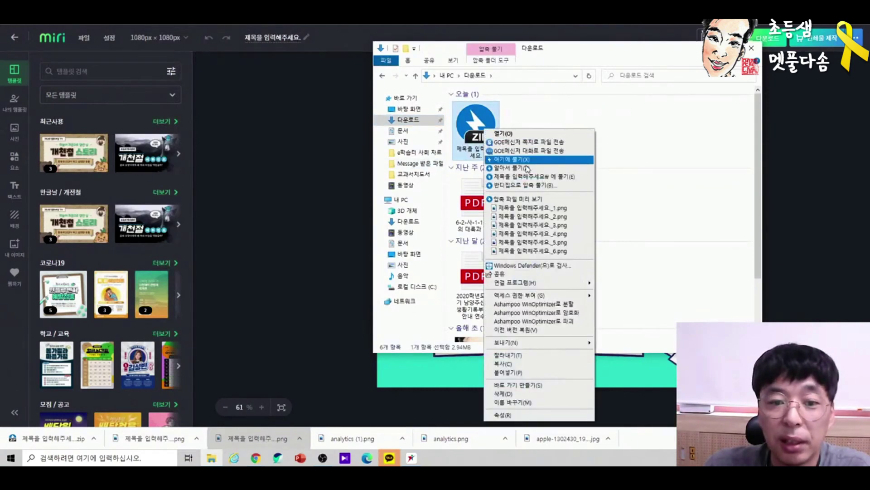
left_click(509, 167)
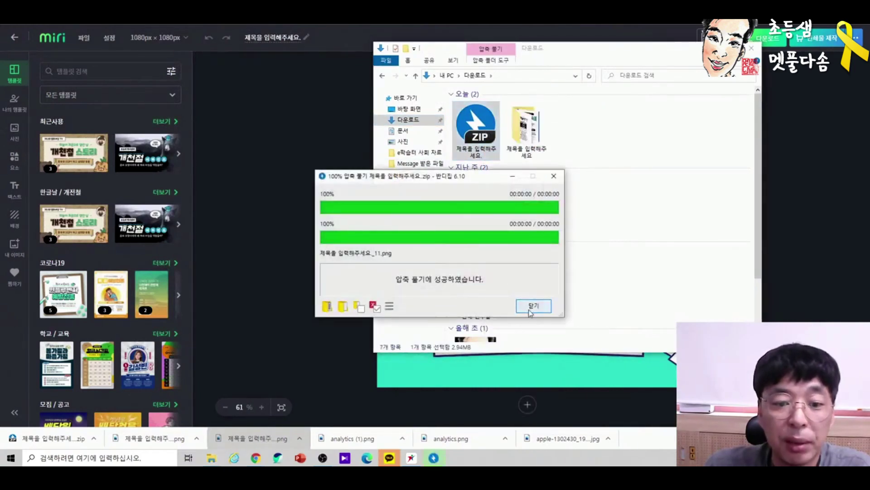
left_click(533, 307)
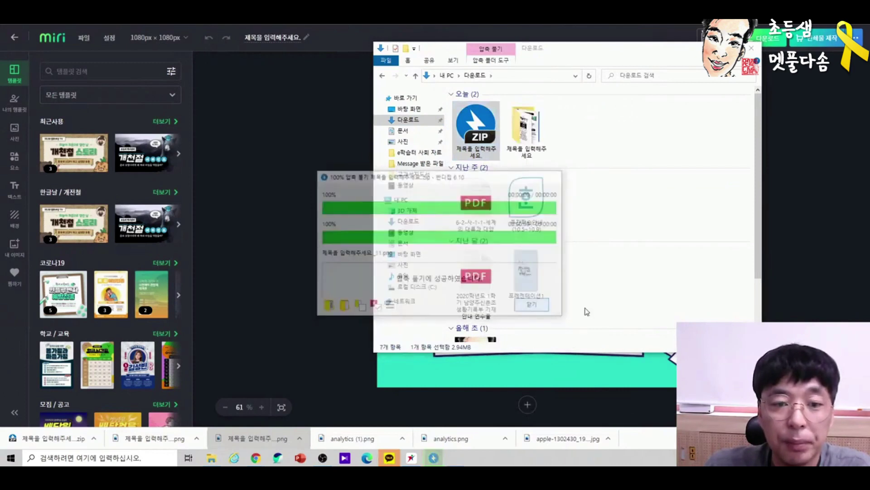
double_click(525, 131)
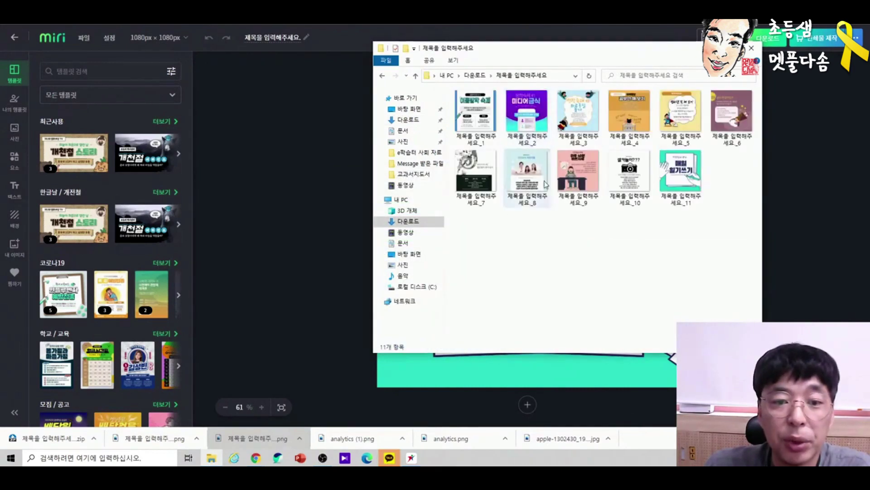
- Go through the extracted page images one by one to review the exported homework cards
left_click(476, 118)
left_click(527, 114)
left_click(578, 117)
left_click(626, 120)
left_click(675, 126)
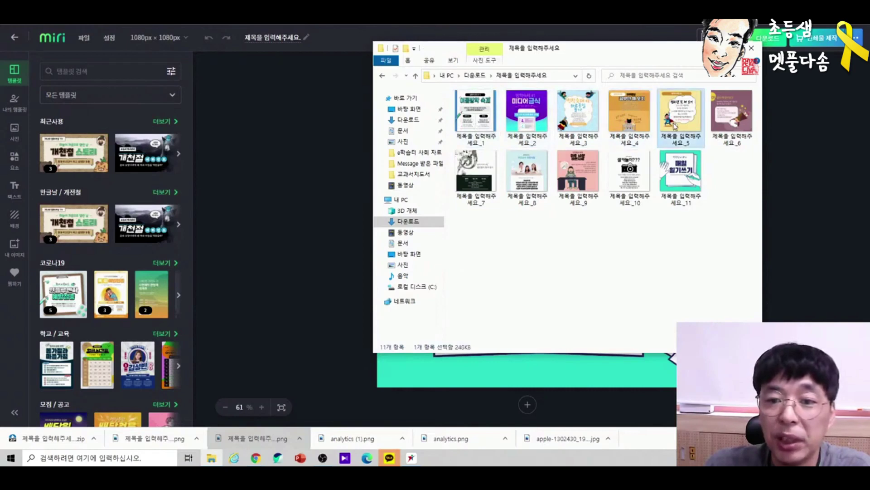
left_click(732, 125)
left_click(694, 171)
left_click(630, 172)
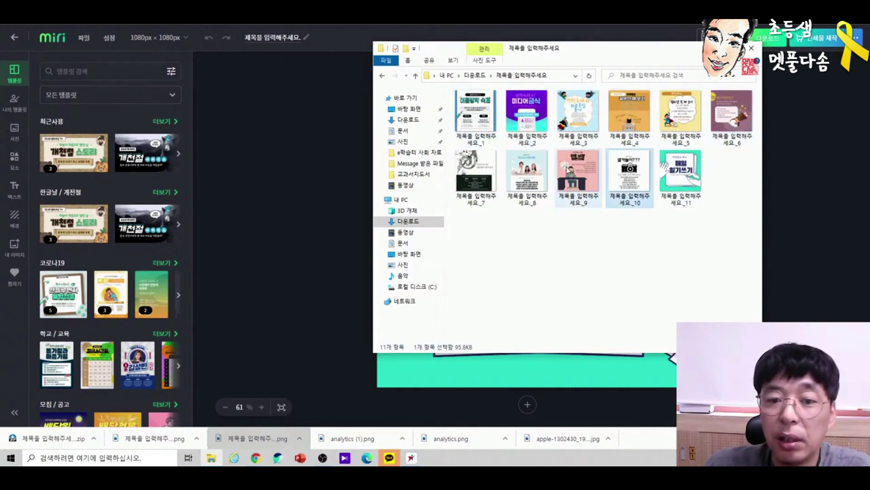
left_click(578, 172)
left_click(527, 173)
left_click(492, 181)
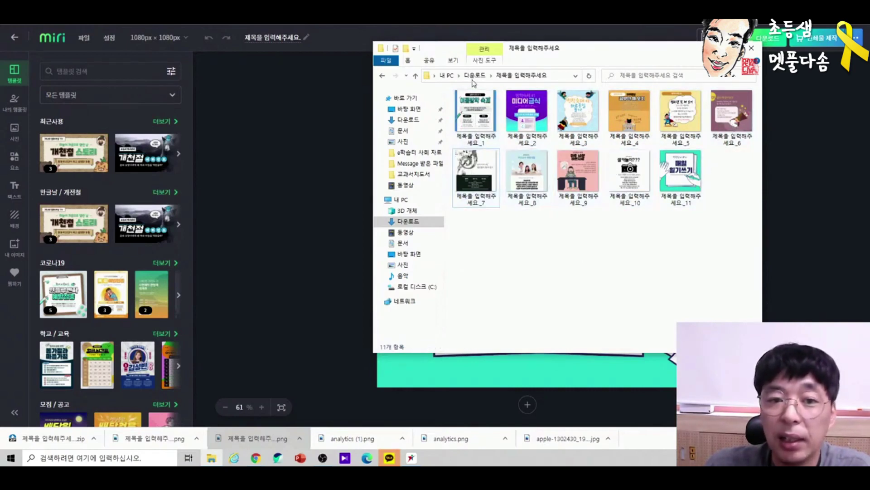
- Delete the ZIP archive and the extracted folder from 다운로드, and close the folder window
key("alt+Up")
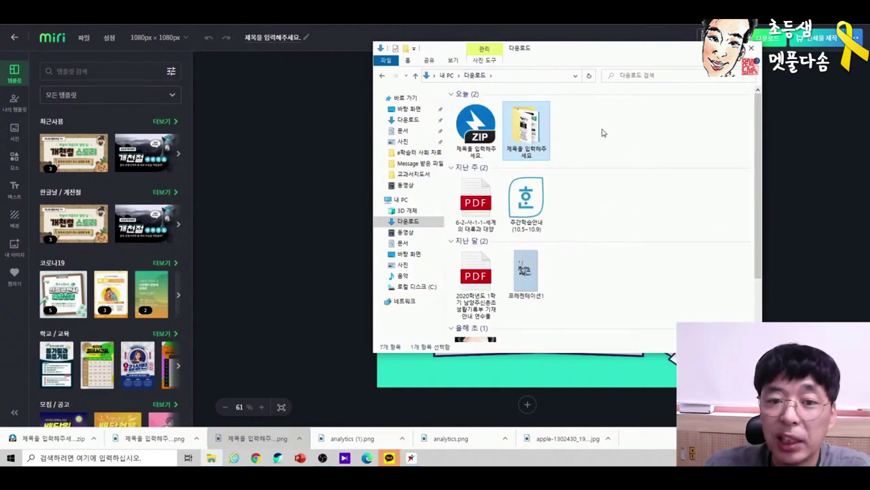
left_click_drag(605, 133, 476, 129)
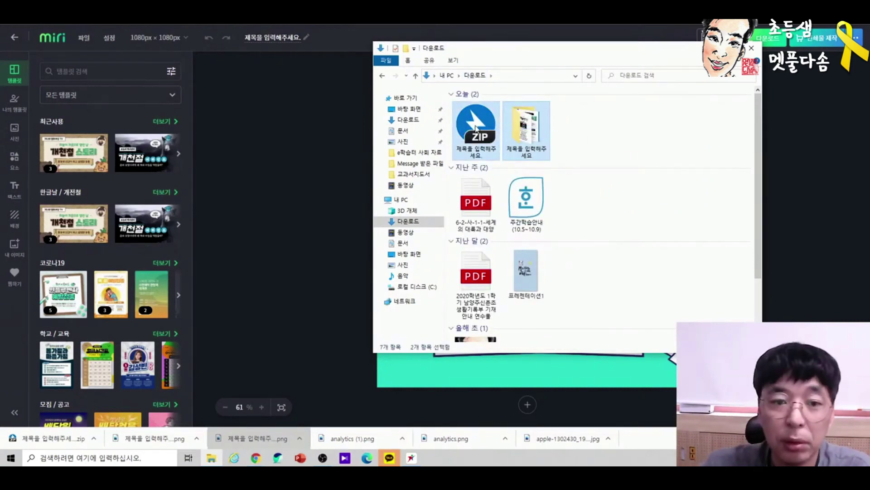
key("Delete")
key("Return")
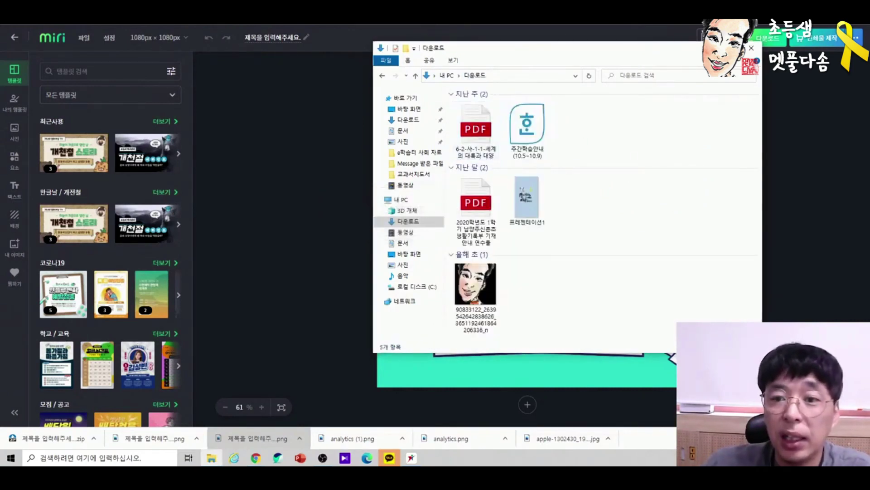
left_click(751, 48)
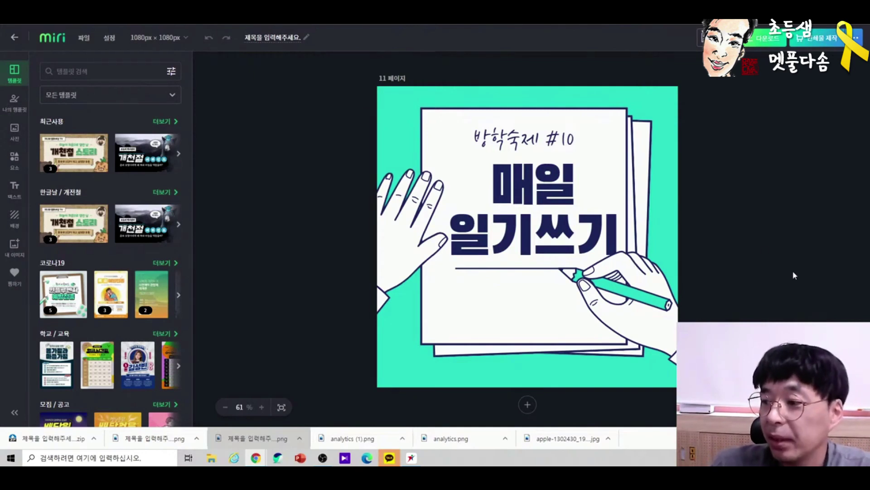
- Filter the templates to 웹 포스터 세로형 and apply the yellow 여름성경학교 poster to page 1
left_click(110, 95)
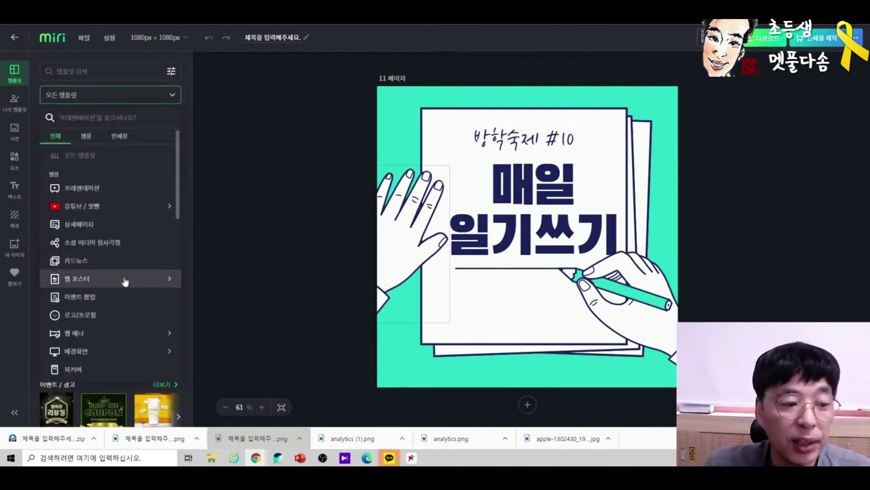
left_click(125, 281)
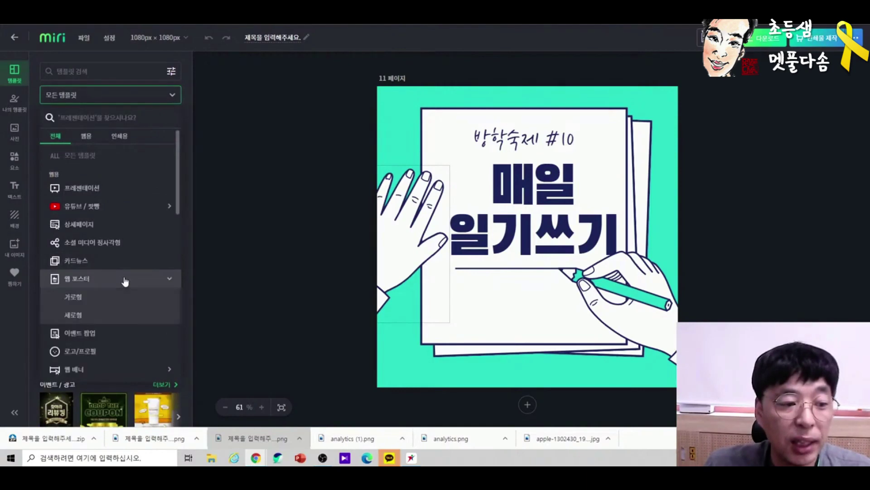
left_click(89, 316)
left_click(148, 213)
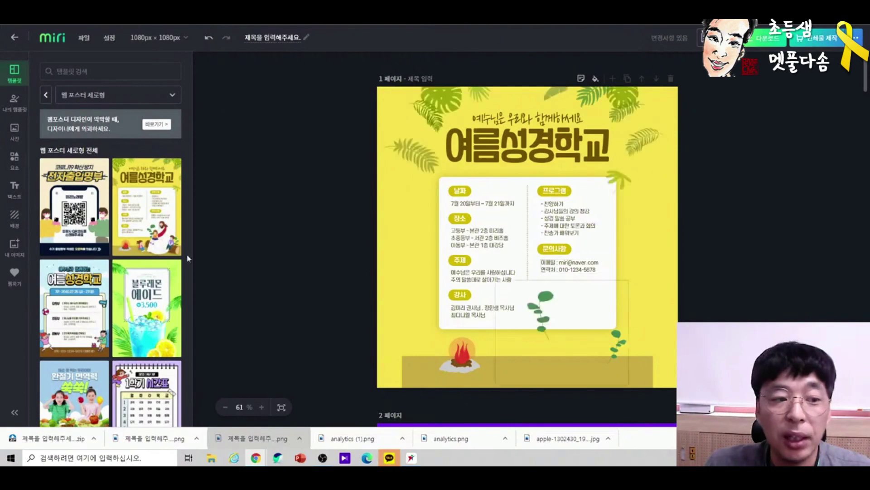
- Try the 전자출입명부 and yellow 여름성경학교 templates on page 1, and replace them with the 블루레몬 에이드 poster
left_click(74, 206)
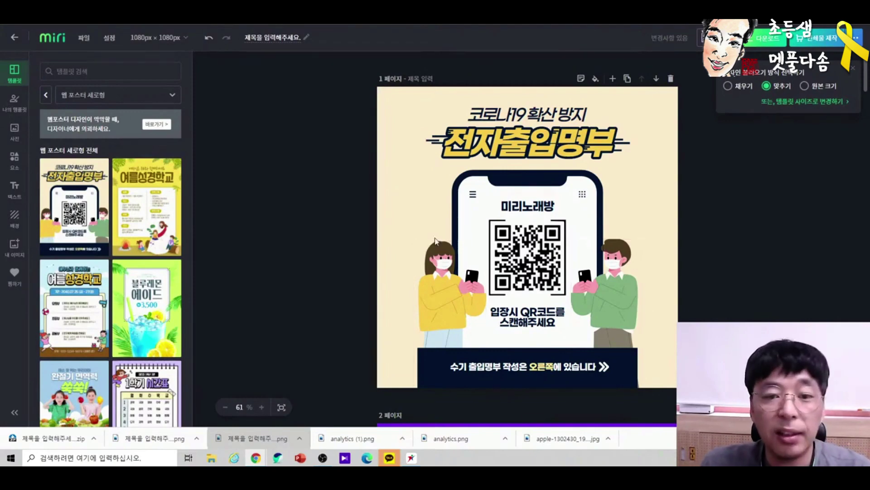
left_click(146, 208)
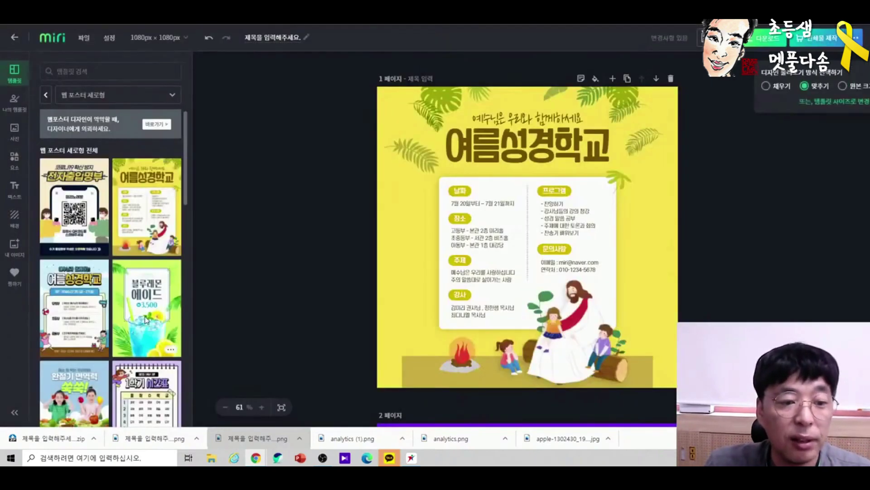
left_click(80, 287)
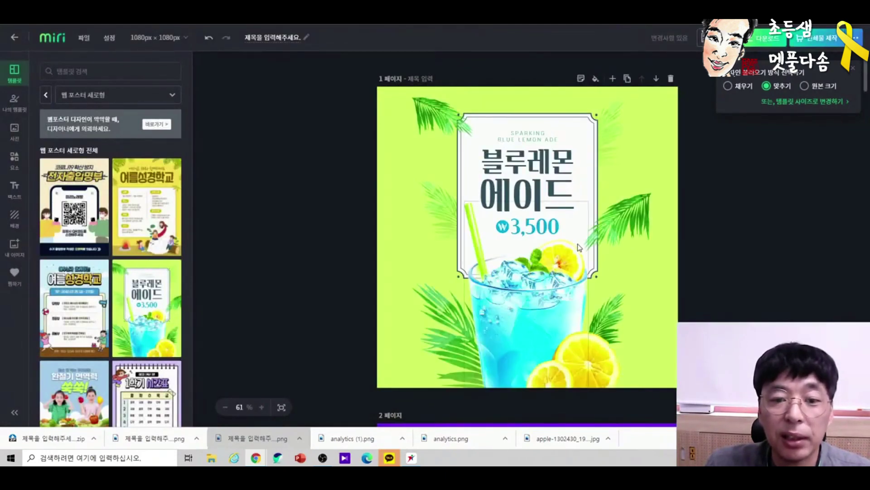
- Move the blue drink to the poster's left edge, and greatly enlarge the bigger lemon slice, placing it partly off the lower-right side
left_click(546, 154)
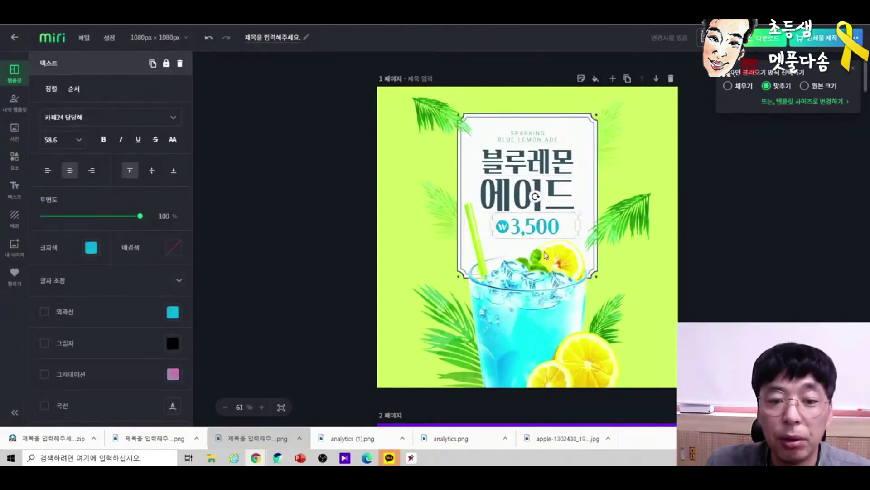
left_click_drag(531, 312, 387, 312)
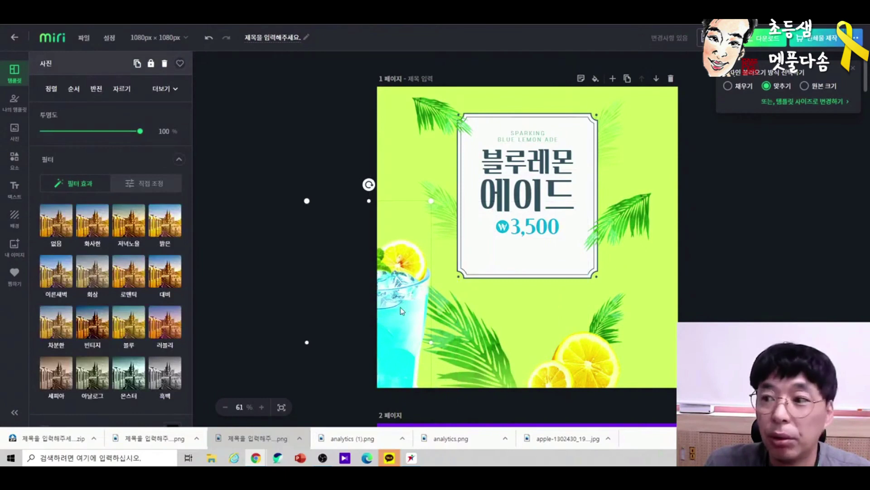
left_click_drag(585, 359, 653, 315)
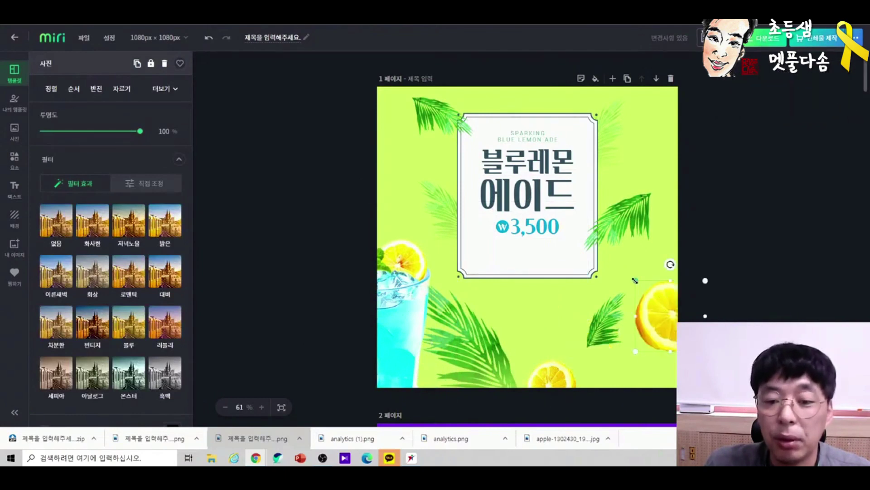
left_click_drag(635, 280, 440, 82)
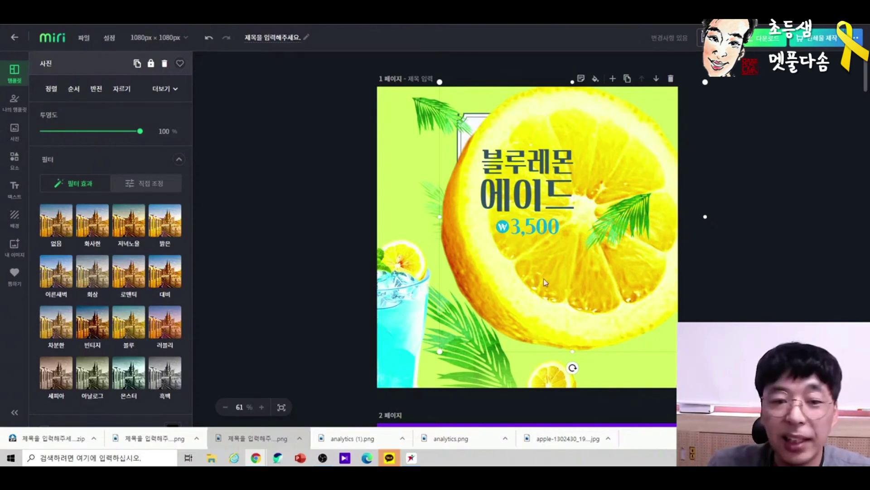
left_click_drag(589, 292, 705, 254)
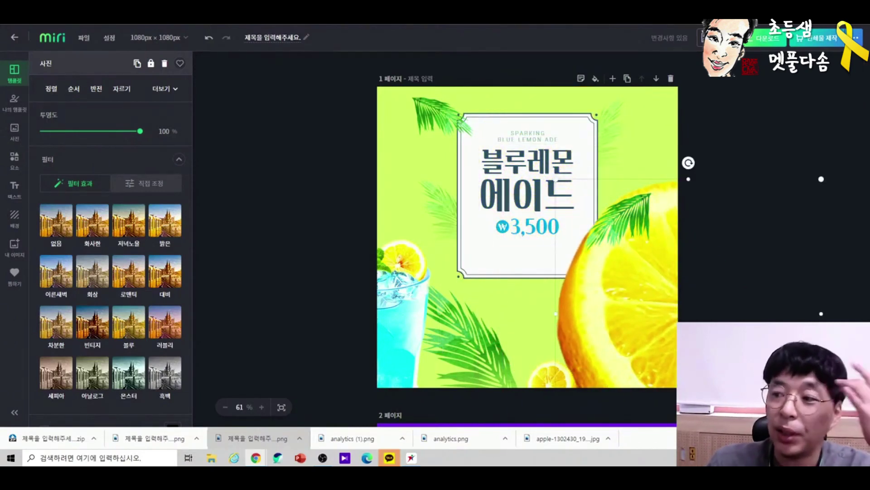